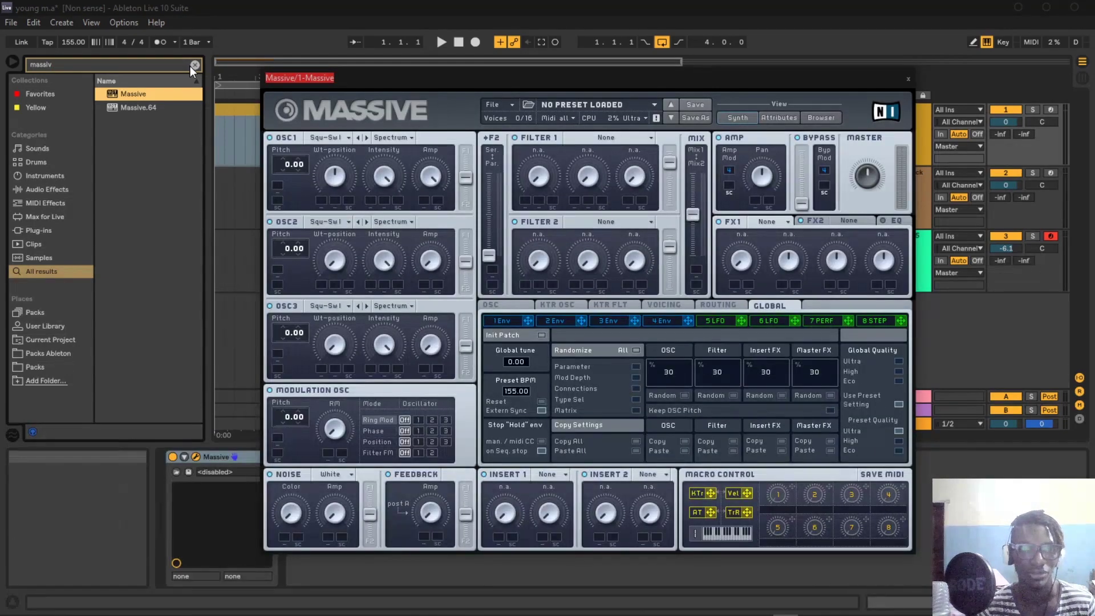
# Step: Clear the browser's search text and hide the browser
pyautogui.click(194, 65)
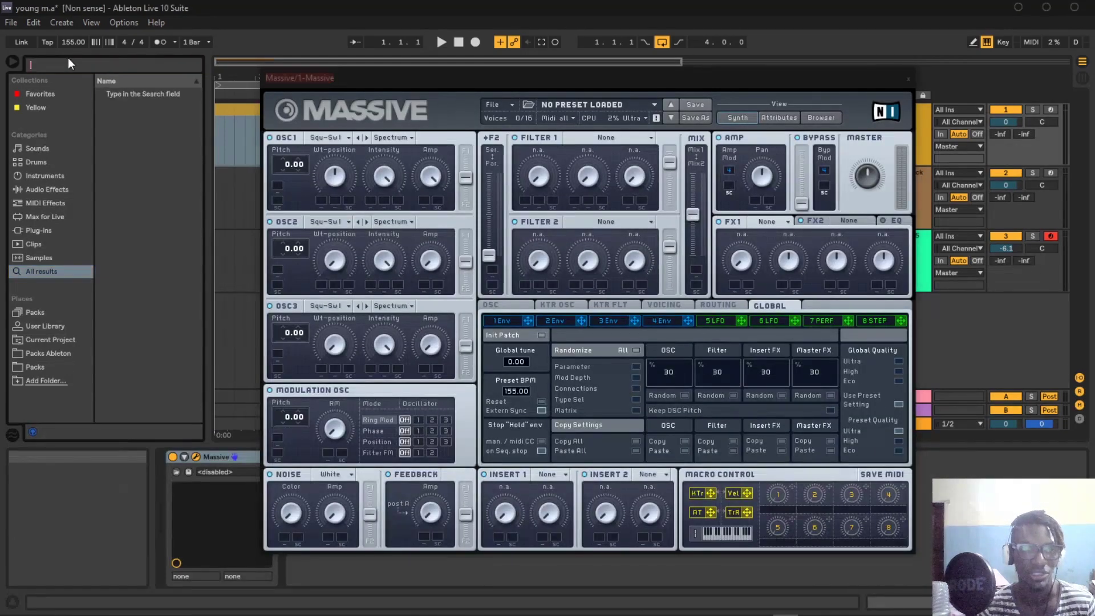
pyautogui.click(11, 62)
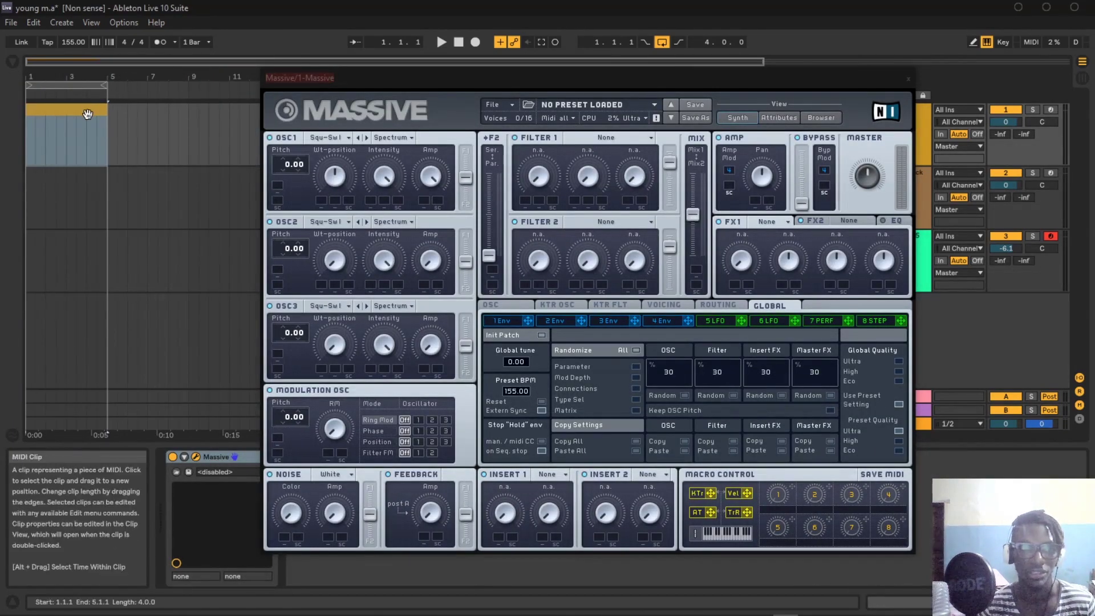
# Step: Start a new sound in Massive and clear macro 1
pyautogui.click(506, 105)
pyautogui.moveTo(530, 126)
pyautogui.click(520, 104)
pyautogui.rightClick(777, 495)
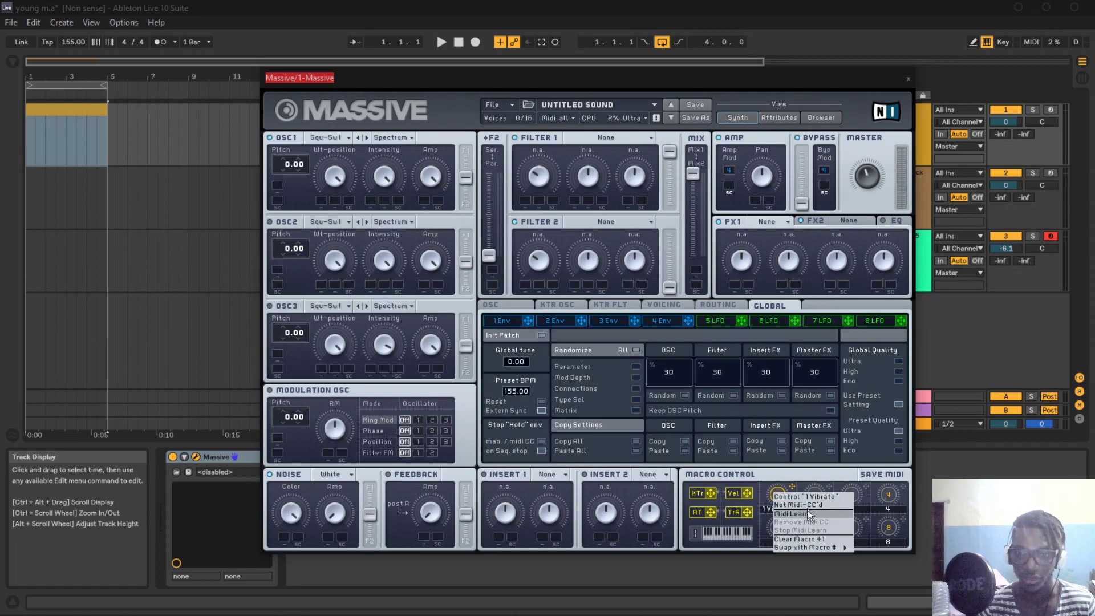
pyautogui.click(812, 538)
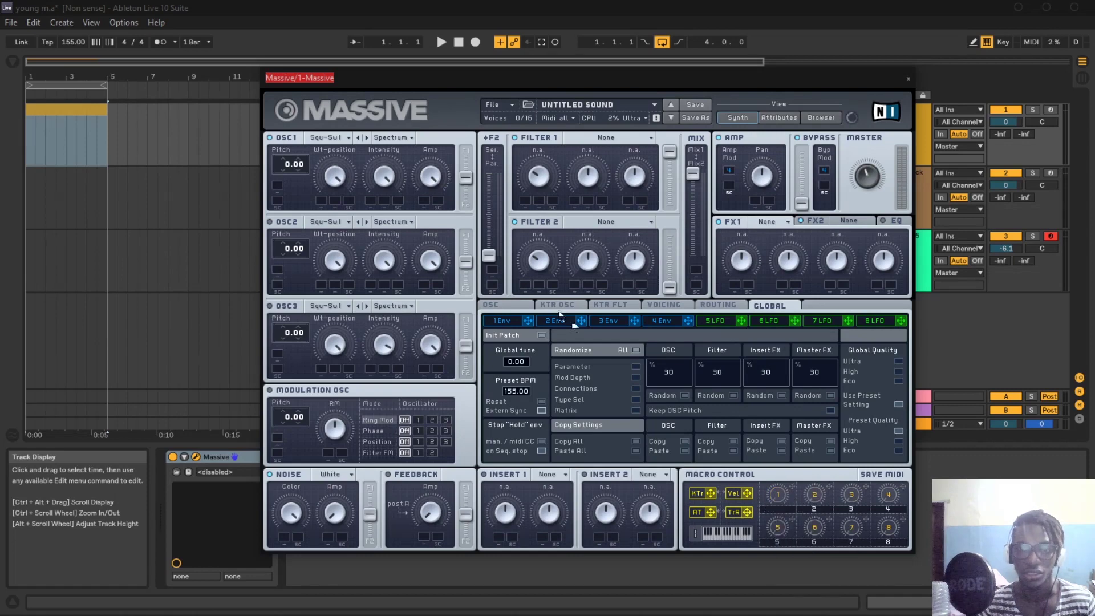
# Step: Set Massive's voicing to Monophon and the oscillator glide mode to Rate
pyautogui.click(726, 303)
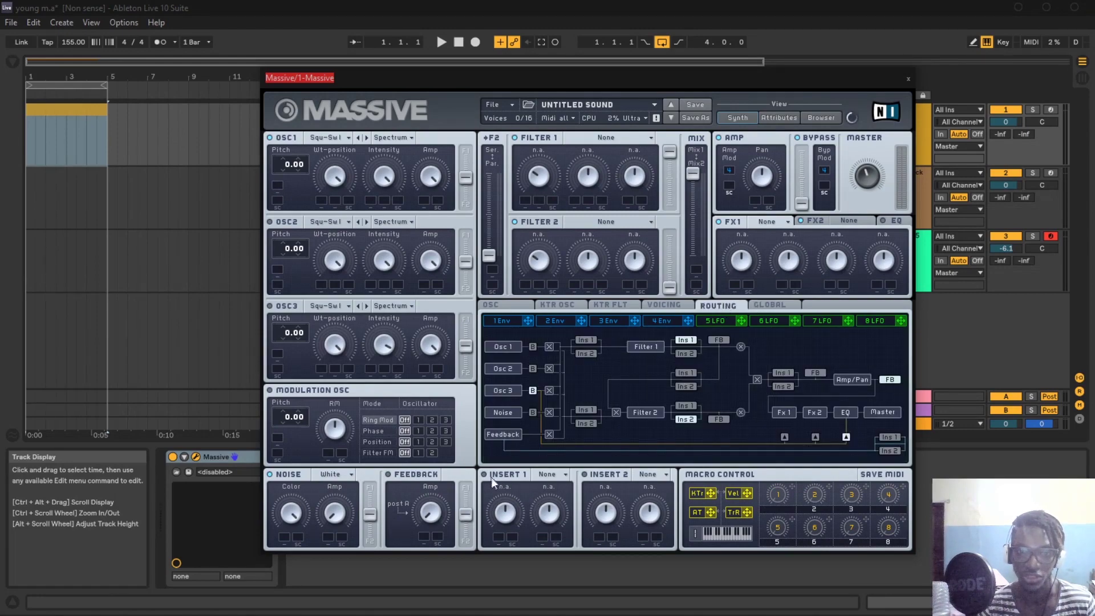
pyautogui.click(662, 307)
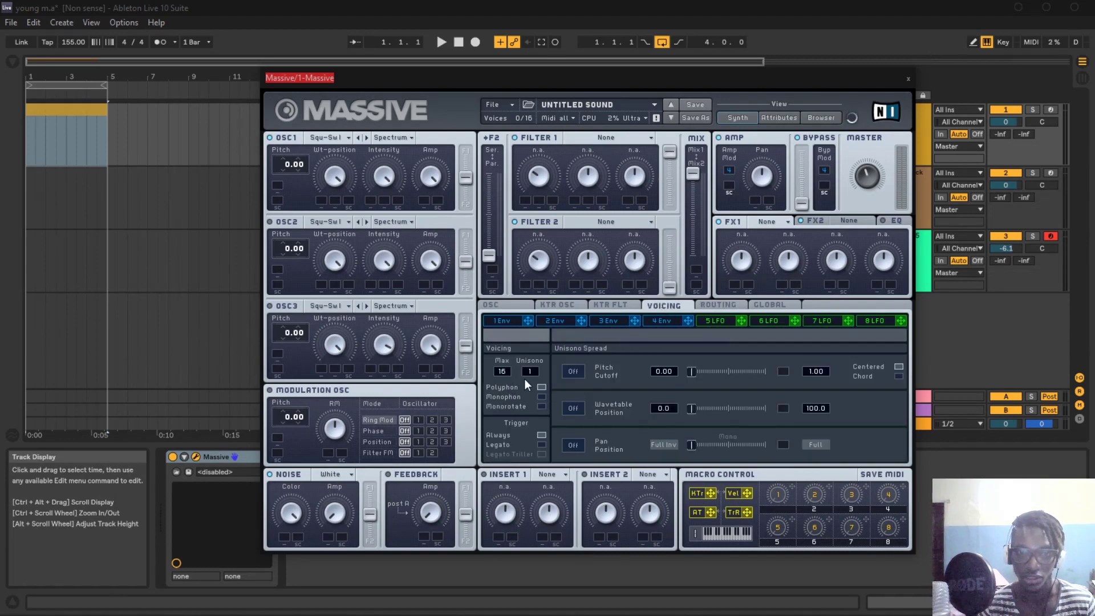
pyautogui.click(542, 396)
pyautogui.click(519, 305)
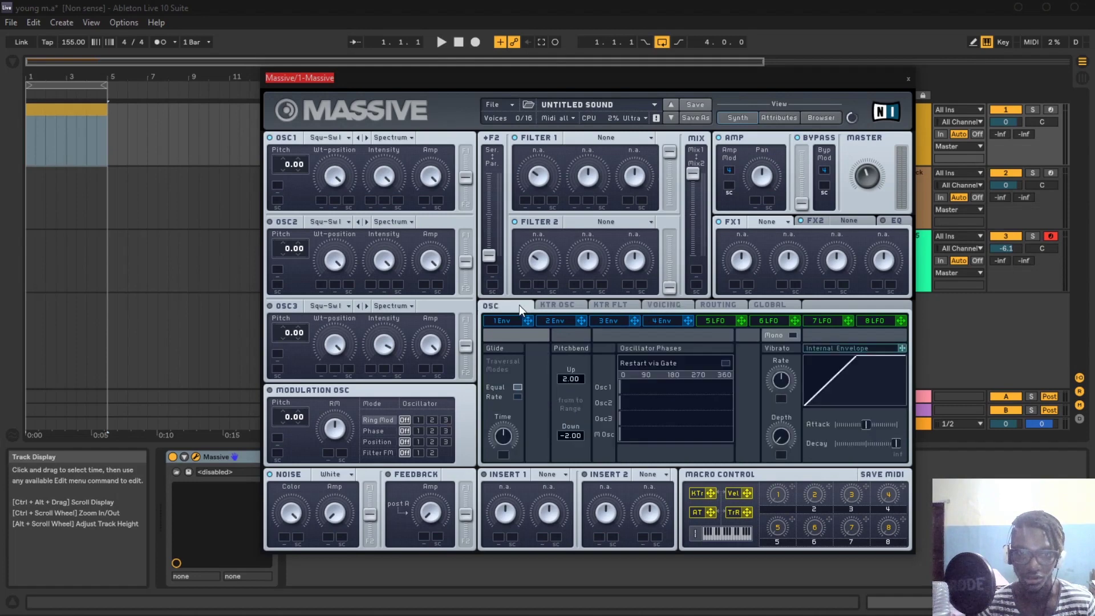
pyautogui.click(518, 397)
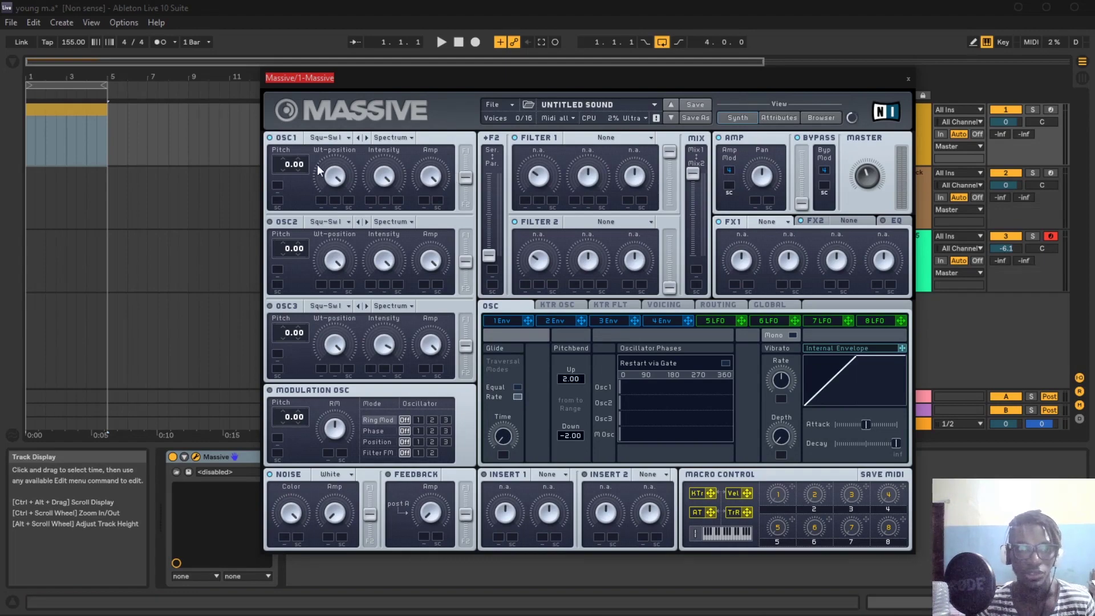
# Step: Set oscillator 1 to the Sin-Triangle wavetable with a pitch of -24.00
pyautogui.click(338, 138)
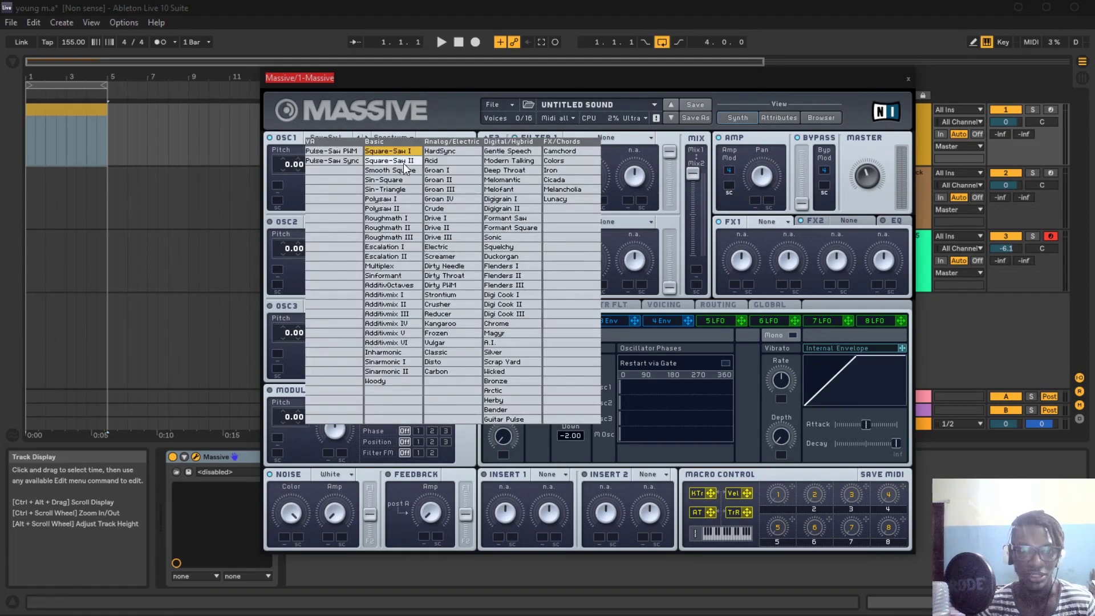
pyautogui.click(406, 189)
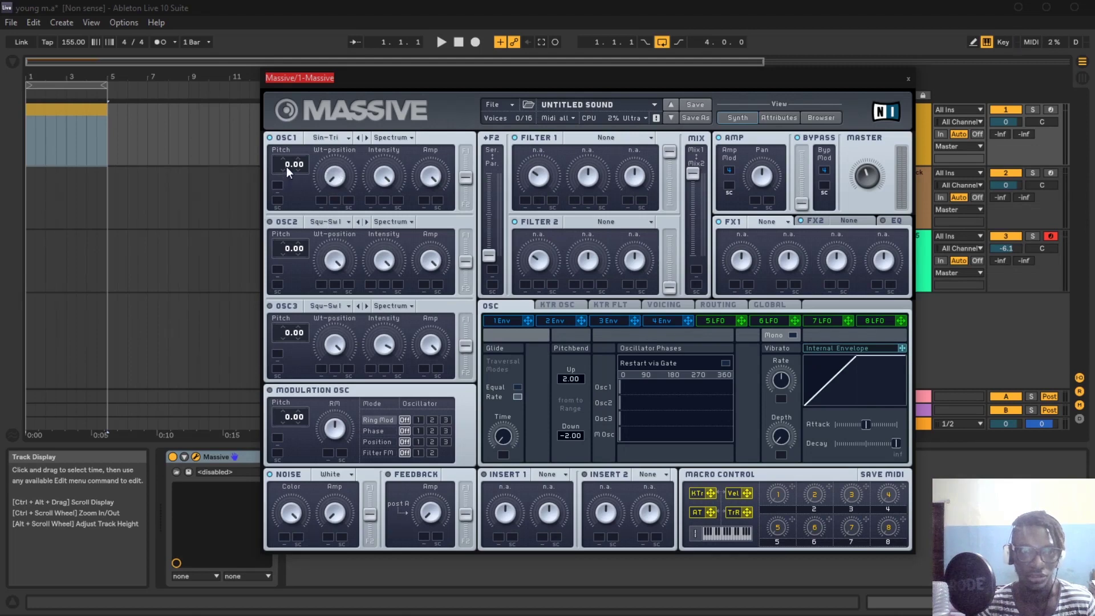
pyautogui.moveTo(302, 202)
pyautogui.mouseDown()
pyautogui.moveTo(308, 212)
pyautogui.moveTo(298, 203)
pyautogui.mouseUp()
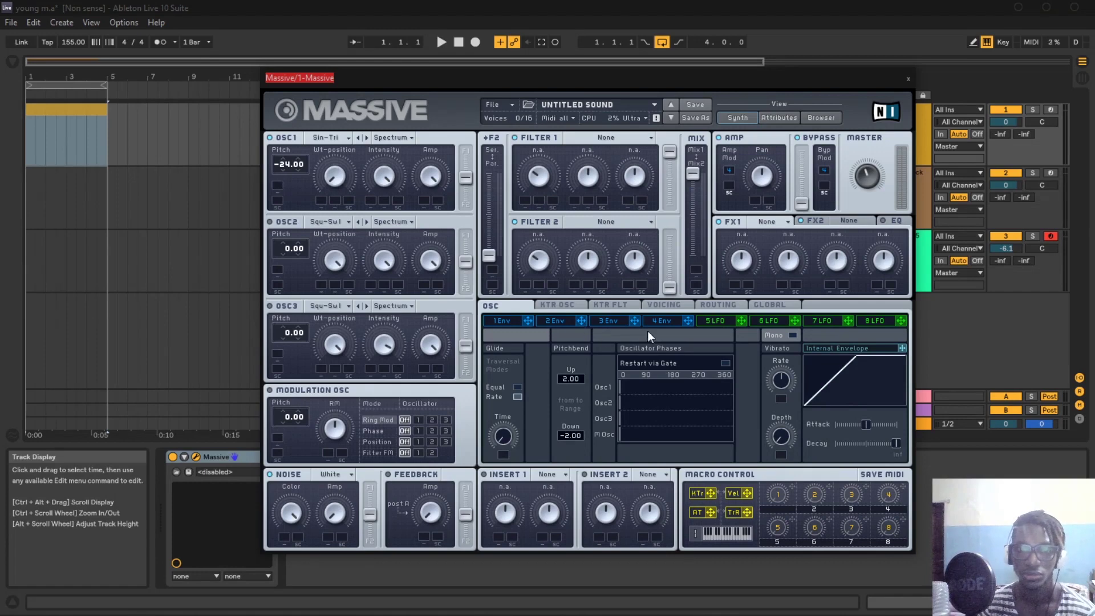
# Step: Shape envelope 4 with a shorter attack, the decay level at zero and a shorter decay
pyautogui.click(661, 320)
pyautogui.click(505, 321)
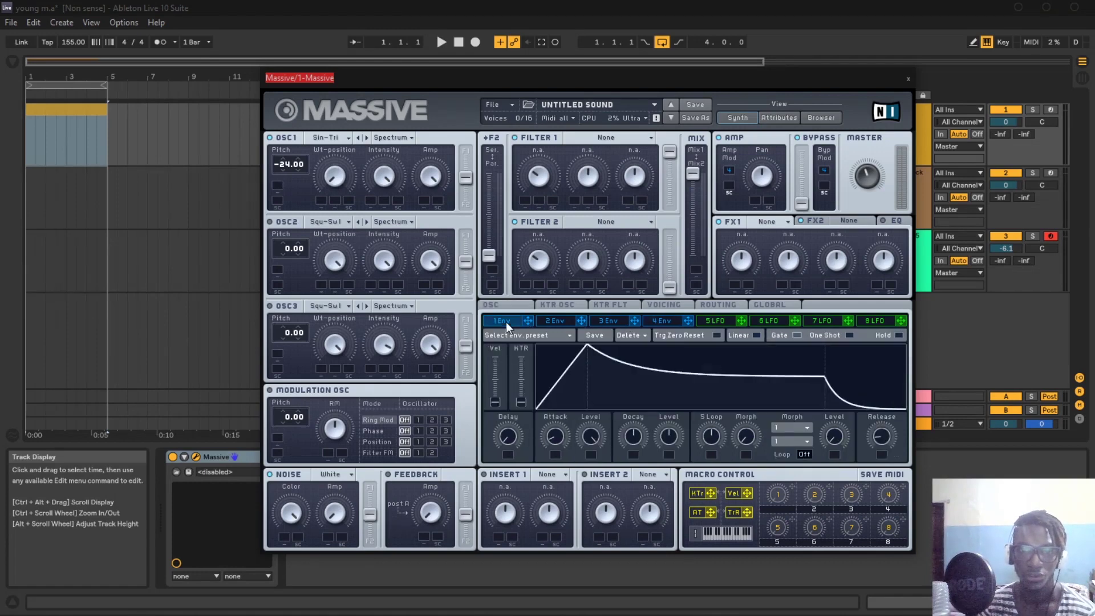
pyautogui.click(669, 322)
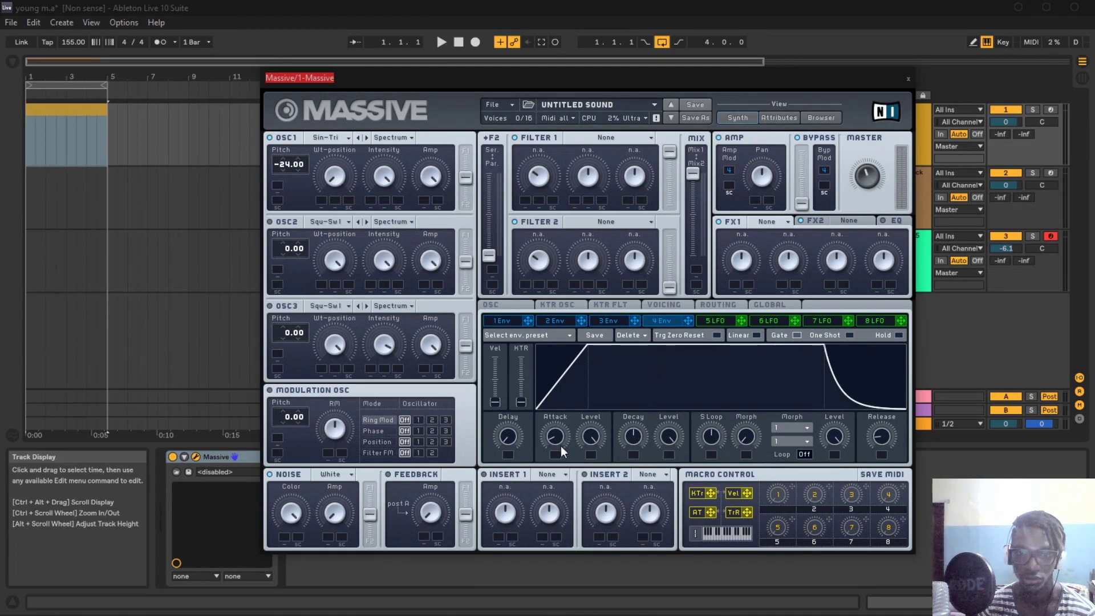
pyautogui.moveTo(556, 440); pyautogui.dragTo(578, 477)
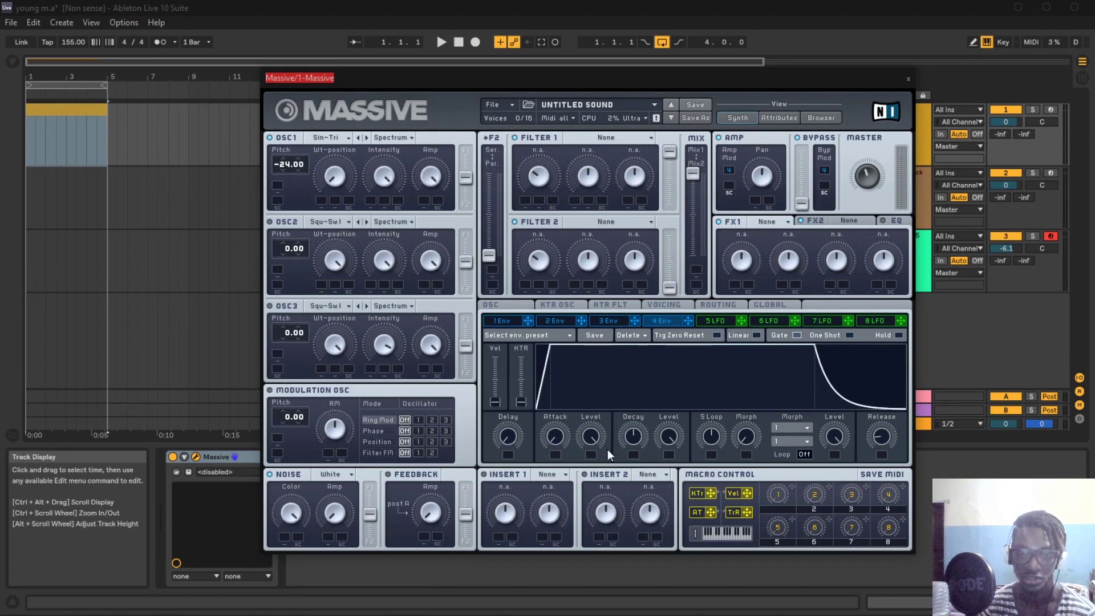
pyautogui.moveTo(638, 440); pyautogui.dragTo(689, 564)
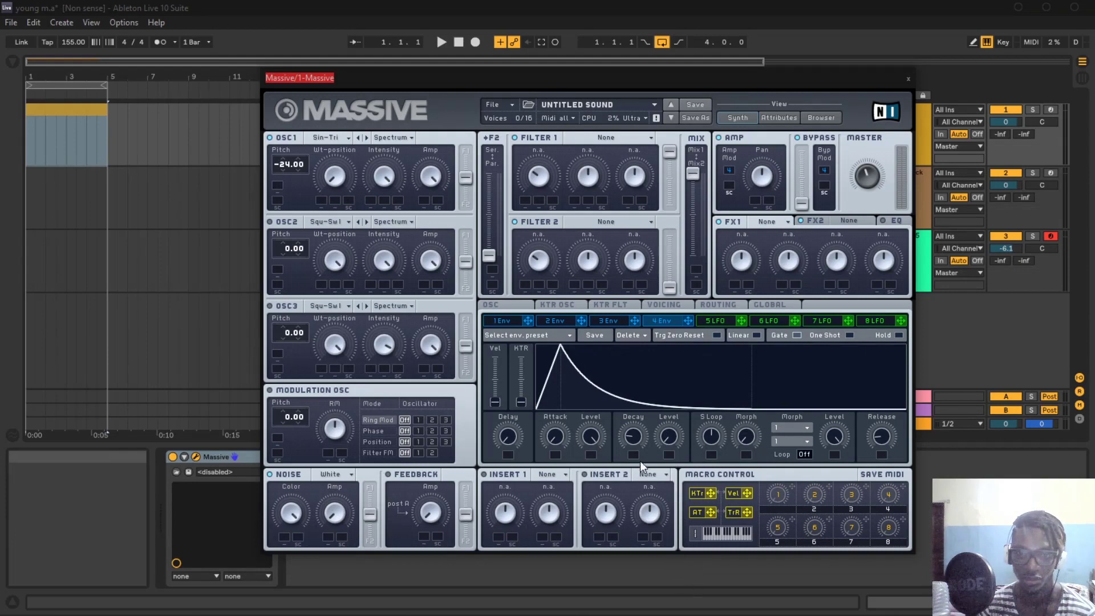
pyautogui.moveTo(631, 439); pyautogui.dragTo(638, 446)
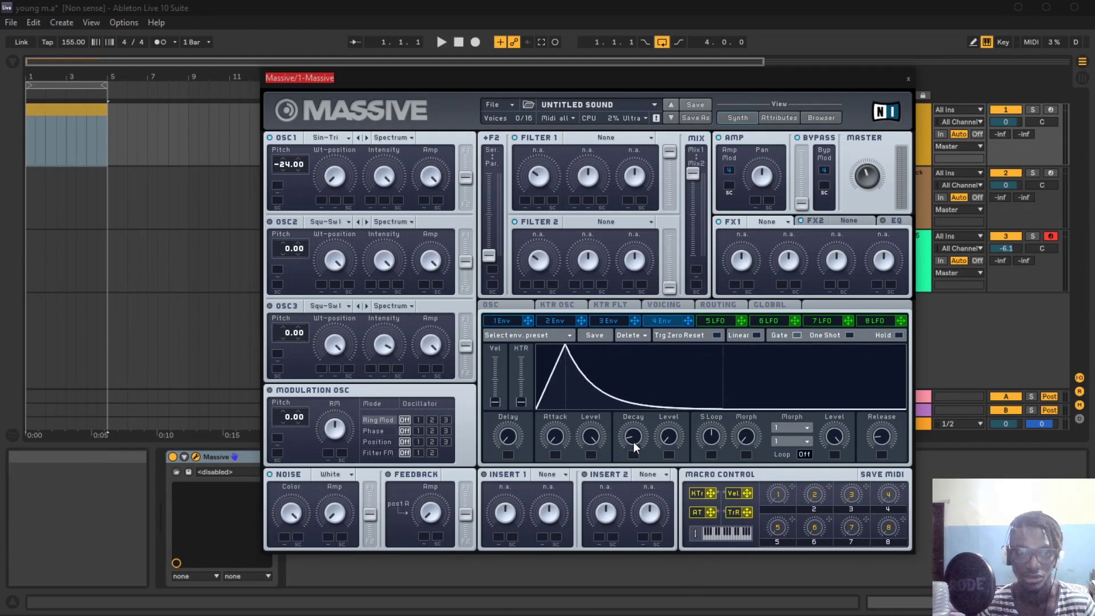
# Step: Arm the Massive track for recording and lengthen envelope 4's decay slightly
pyautogui.click(1050, 110)
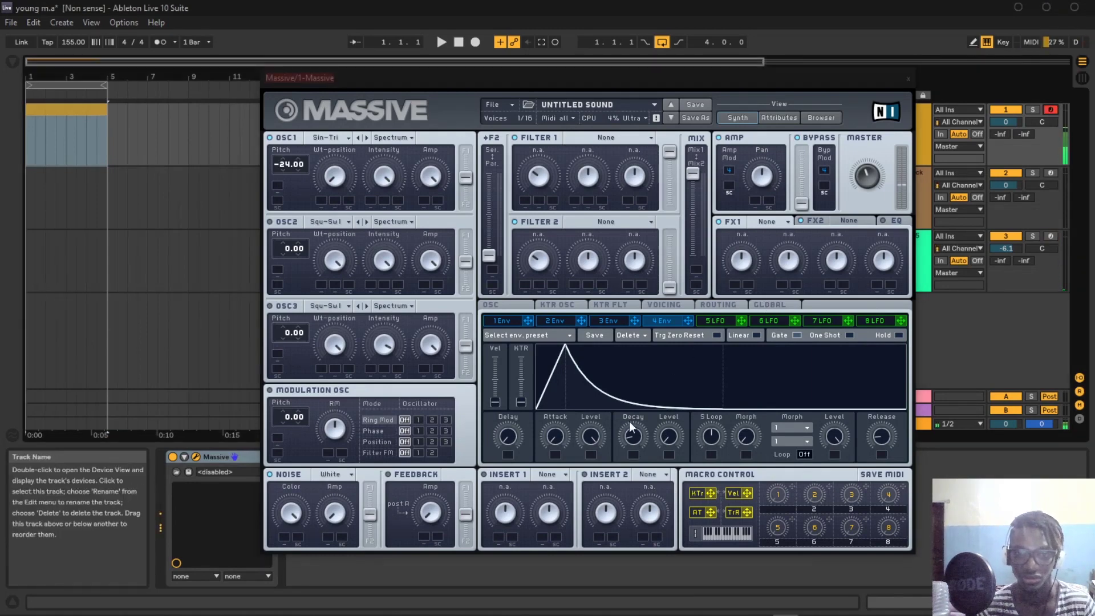
pyautogui.moveTo(629, 424); pyautogui.dragTo(629, 409)
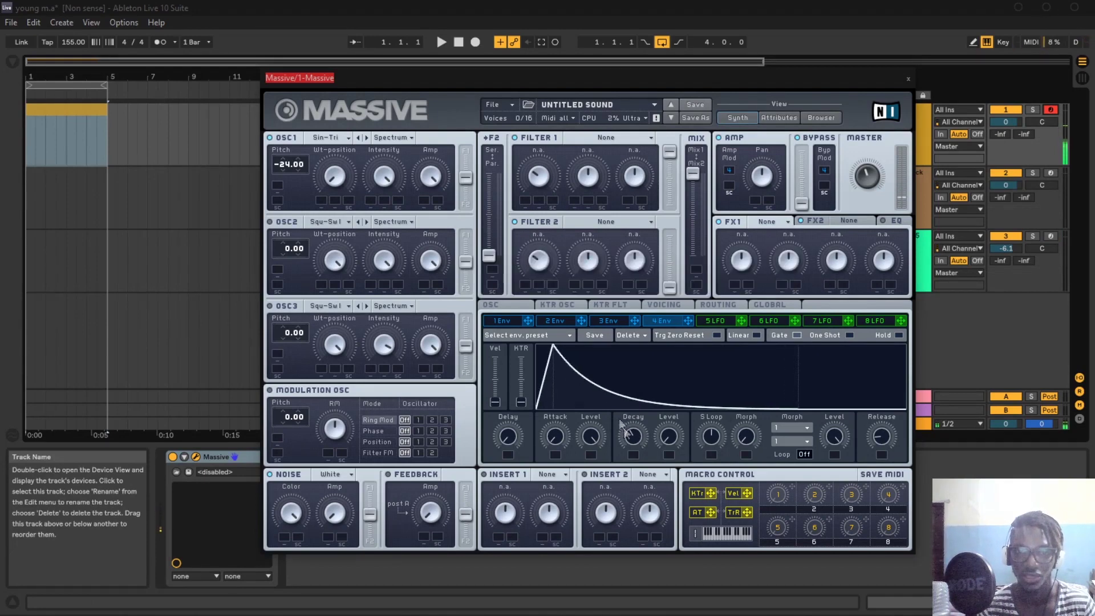
# Step: Modulate oscillator 1's pitch with envelope 1 by an amount of 18.00
pyautogui.click(512, 322)
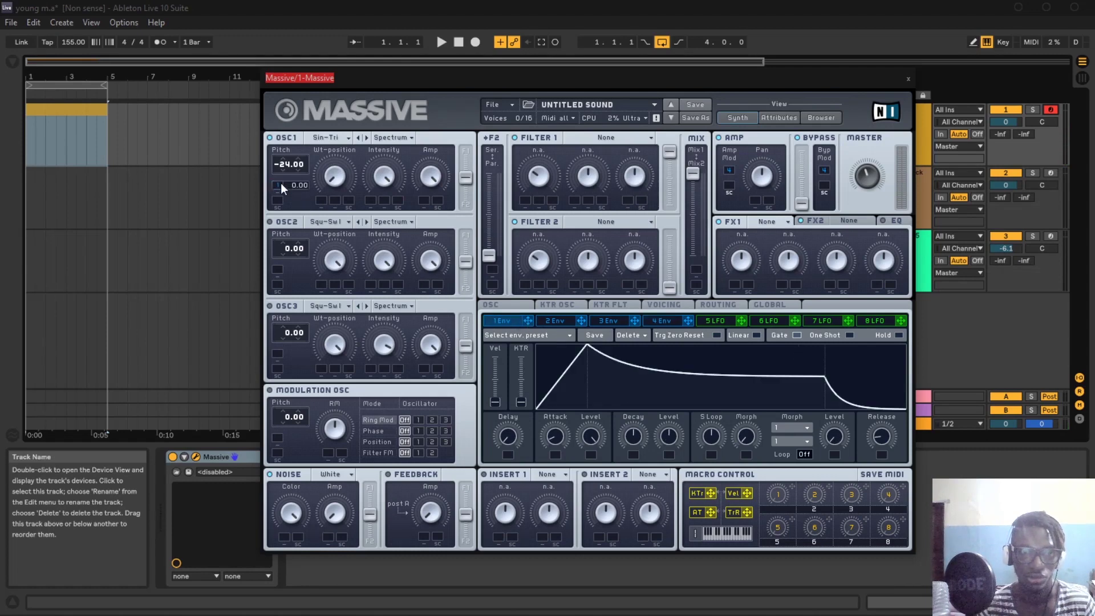
pyautogui.moveTo(293, 186); pyautogui.dragTo(298, 165)
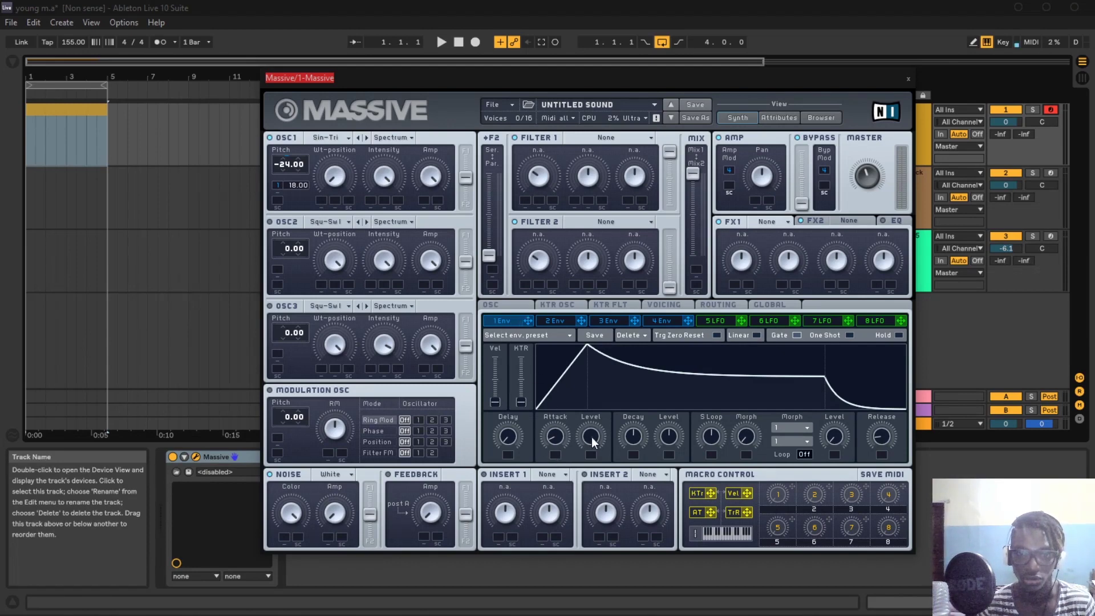
# Step: Shape envelope 1 with the decay level at zero, a shorter attack and a shorter decay, testing it with a note
pyautogui.moveTo(669, 438); pyautogui.dragTo(655, 468)
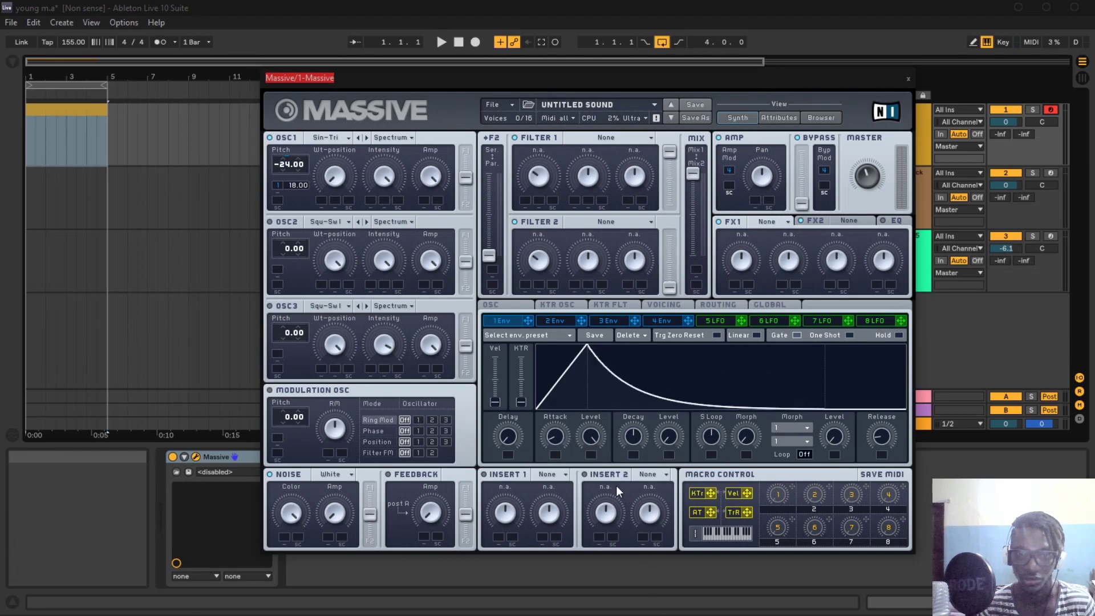
pyautogui.moveTo(553, 437); pyautogui.dragTo(561, 444)
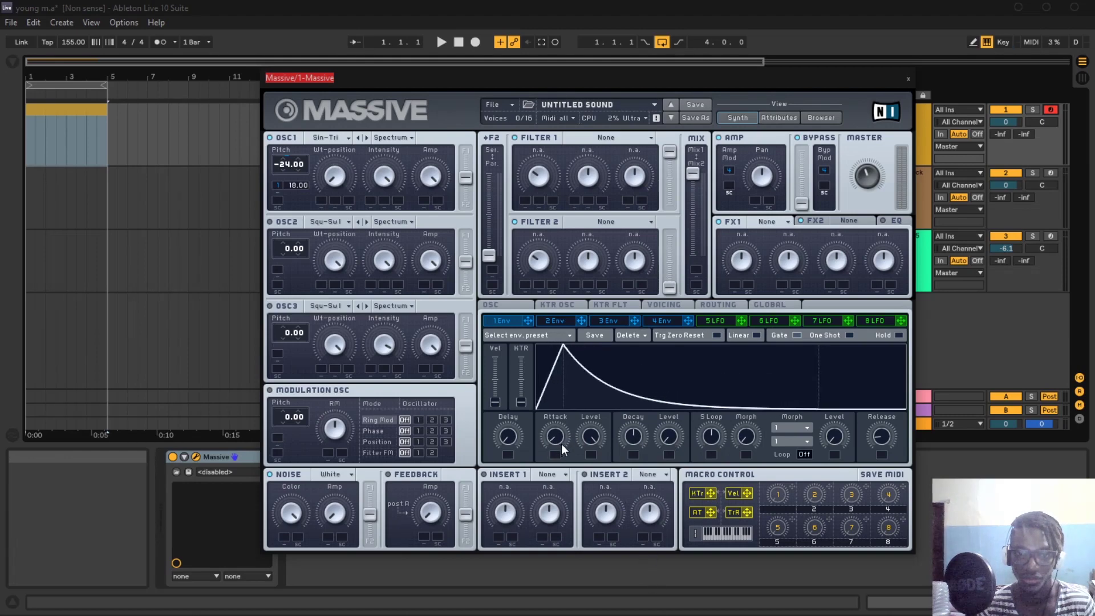
pyautogui.moveTo(628, 436); pyautogui.dragTo(634, 460)
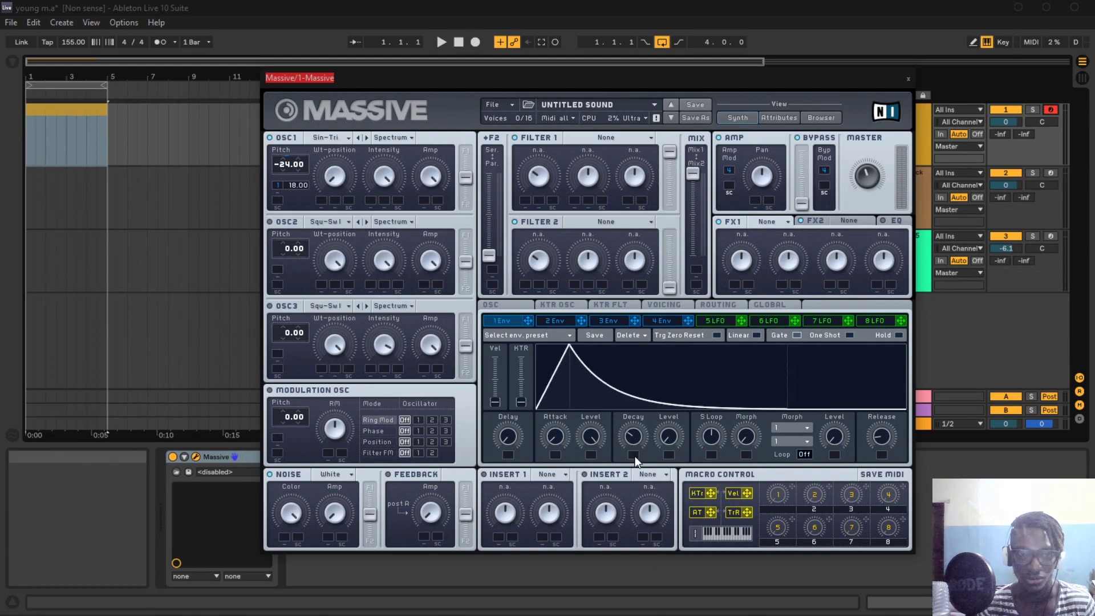
pyautogui.press('a')
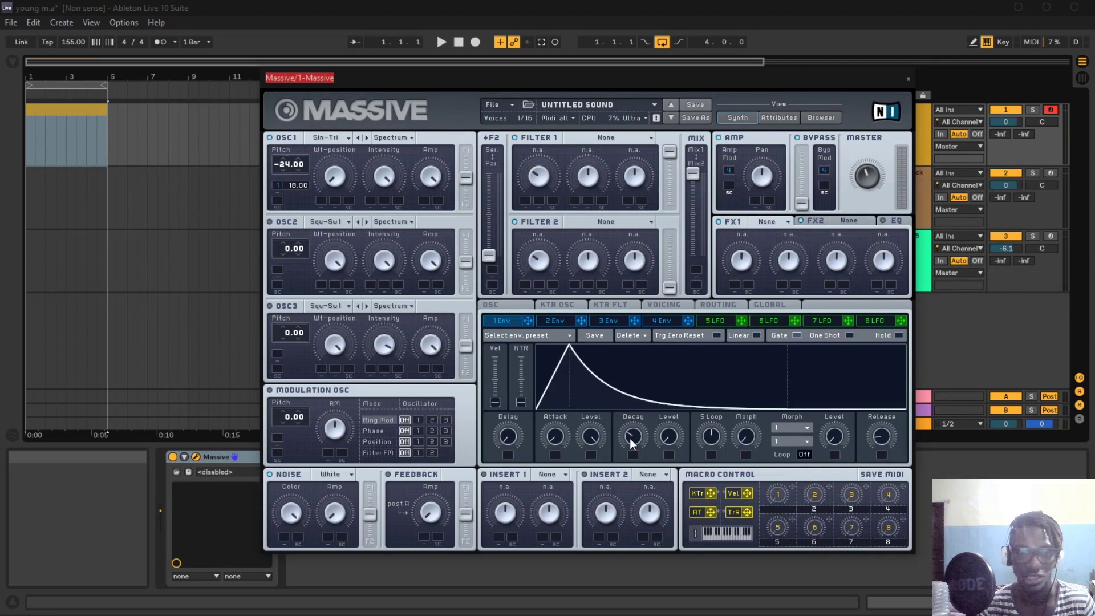
pyautogui.moveTo(630, 438)
pyautogui.mouseDown()
pyautogui.moveTo(632, 452)
pyautogui.moveTo(624, 438)
pyautogui.mouseUp()
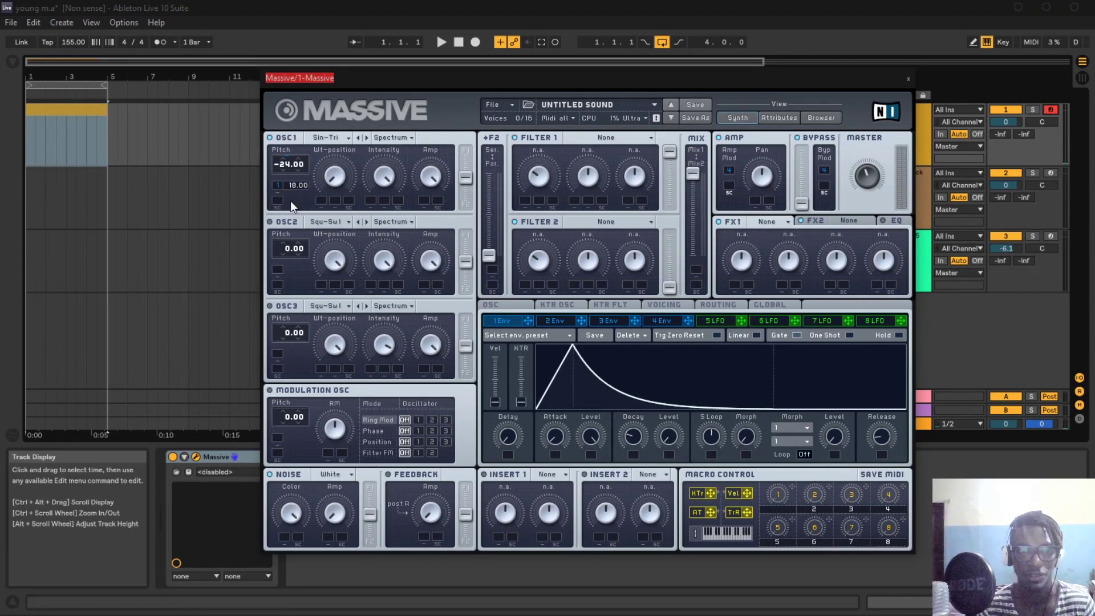
# Step: Close the Massive editor and record a short MIDI pattern of E3 and A3 notes over the clip on the Massive track
pyautogui.click(908, 79)
pyautogui.click(74, 114)
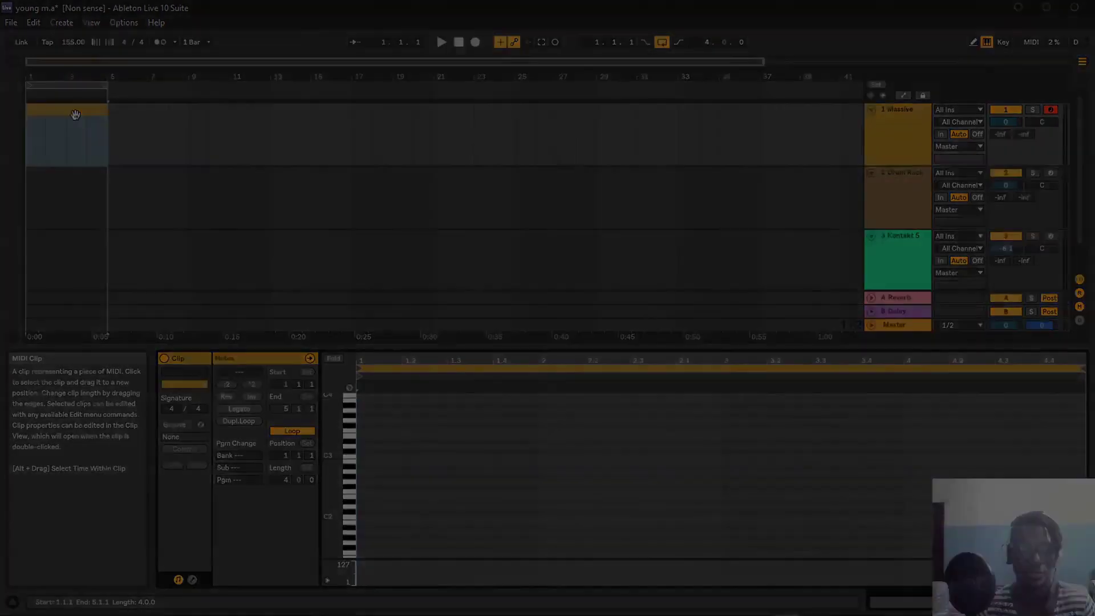
pyautogui.click(473, 45)
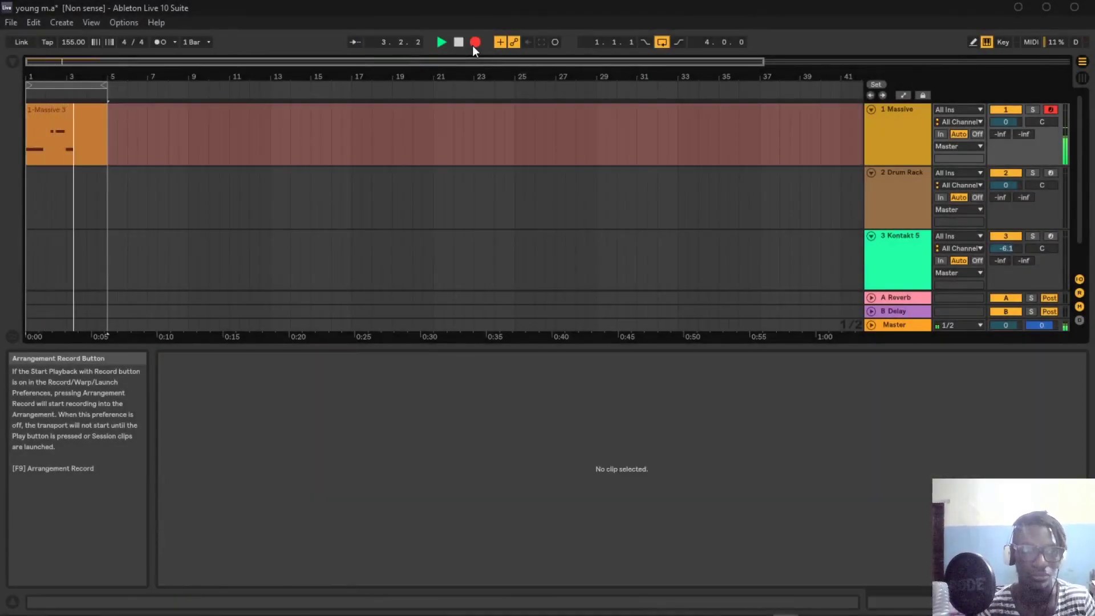
pyautogui.press('space')
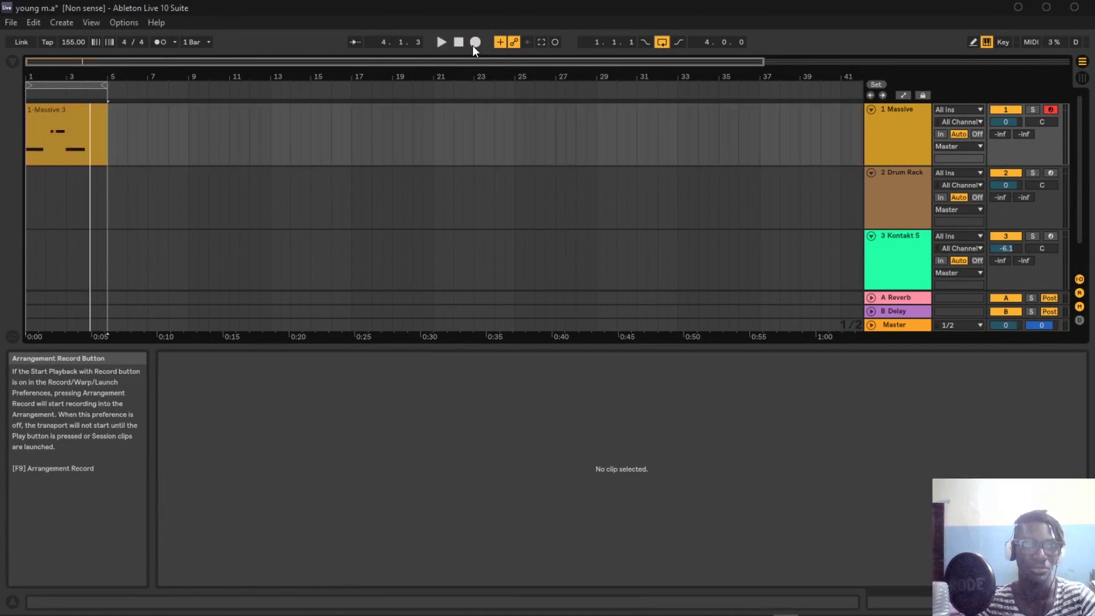
# Step: Play the recording back with the metronome on and consolidate the recorded clip on the Massive track
pyautogui.click(159, 42)
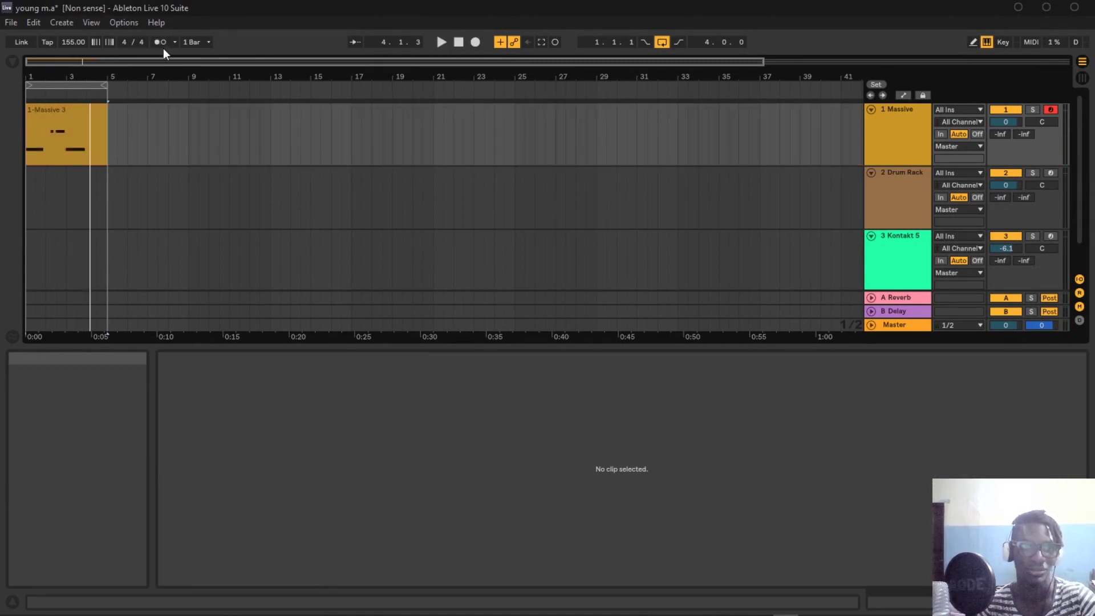
pyautogui.press('space')
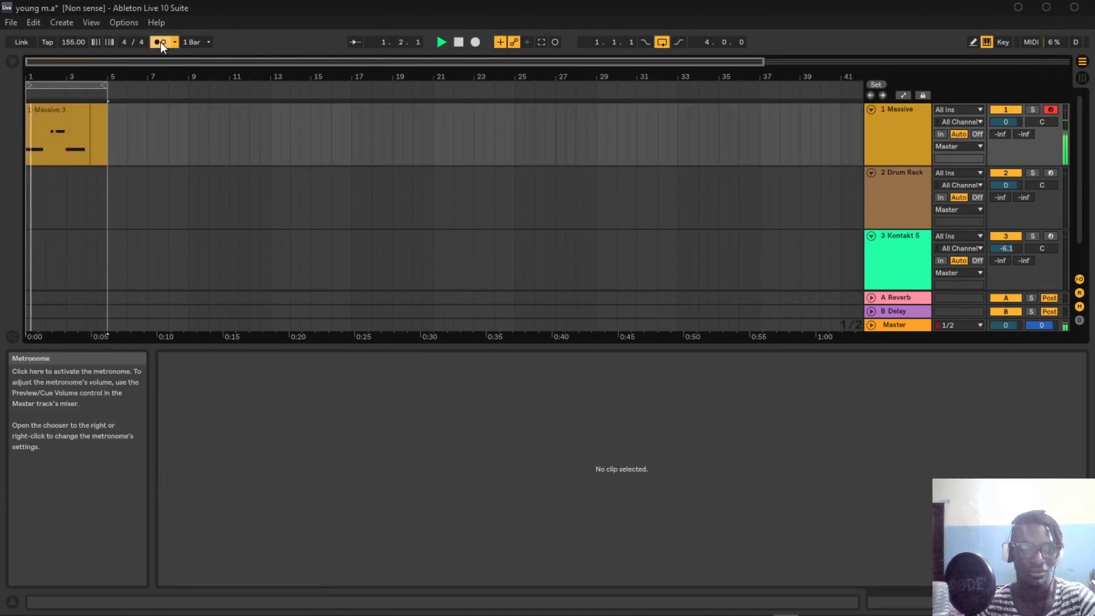
pyautogui.click(70, 112)
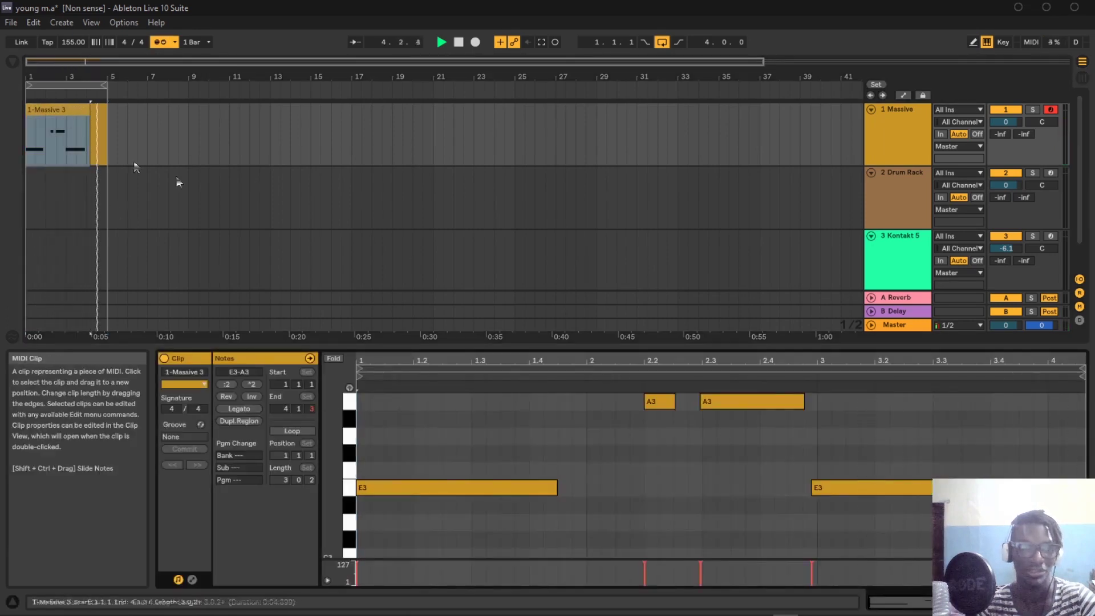
pyautogui.hotkey('ctrl', 'j')
# Step: Reopen the Massive editor from its track and play the loop
pyautogui.doubleClick(919, 130)
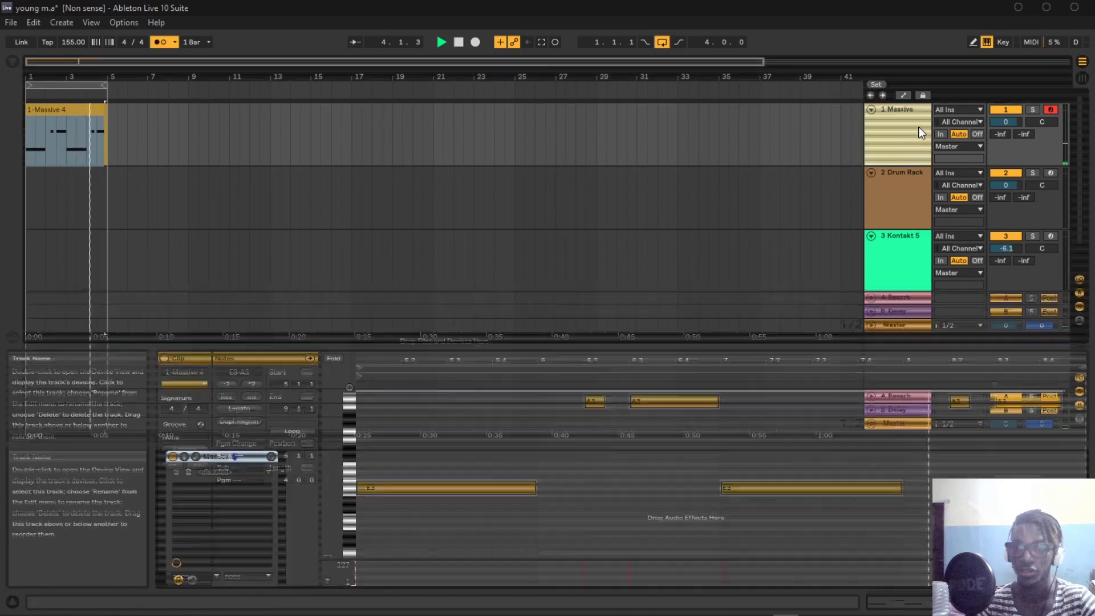
pyautogui.click(195, 456)
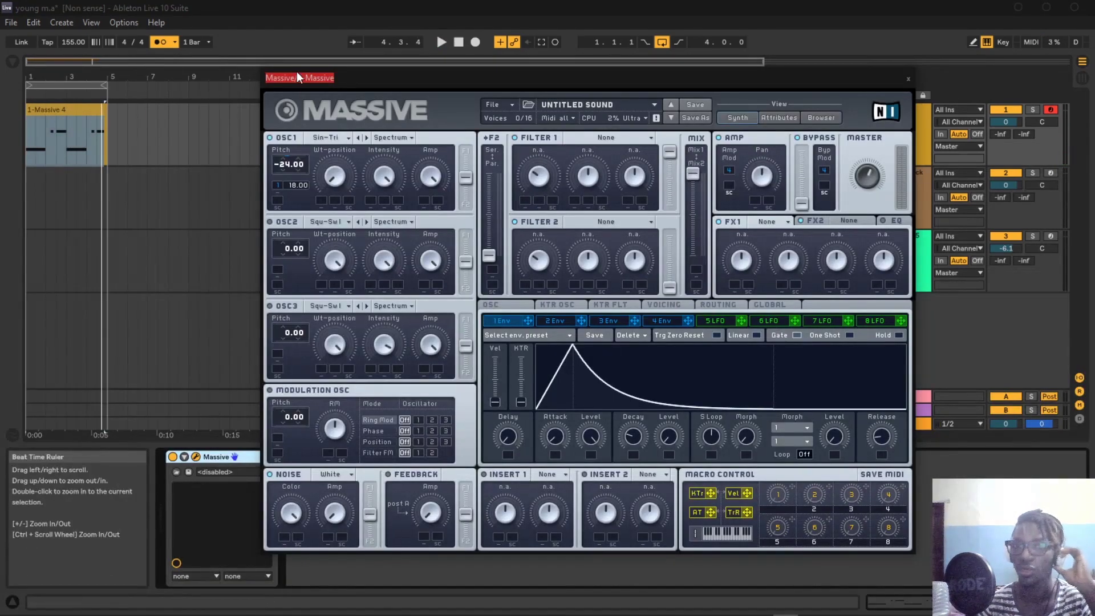
pyautogui.click(438, 44)
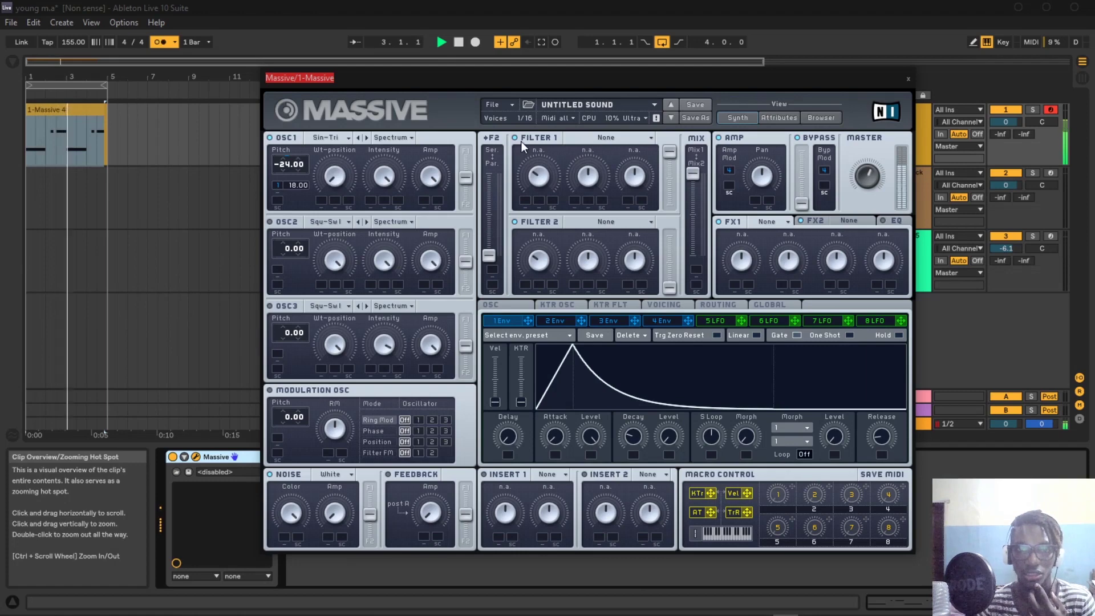
# Step: Set the noise source to Tape Hiss and assign envelope 1 to modulate the noise Amp
pyautogui.click(331, 477)
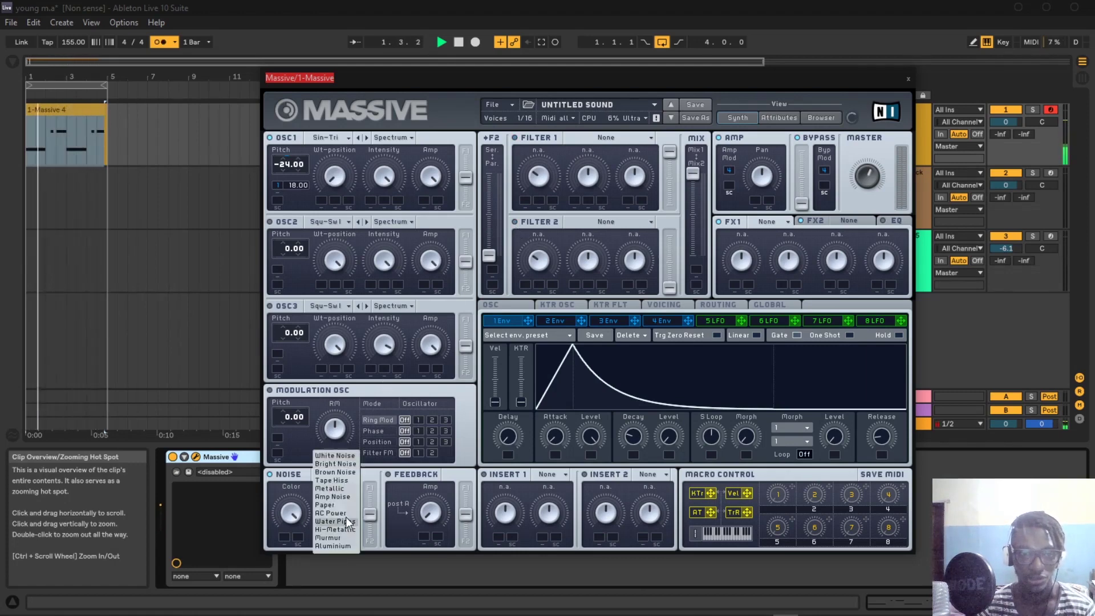
pyautogui.click(337, 483)
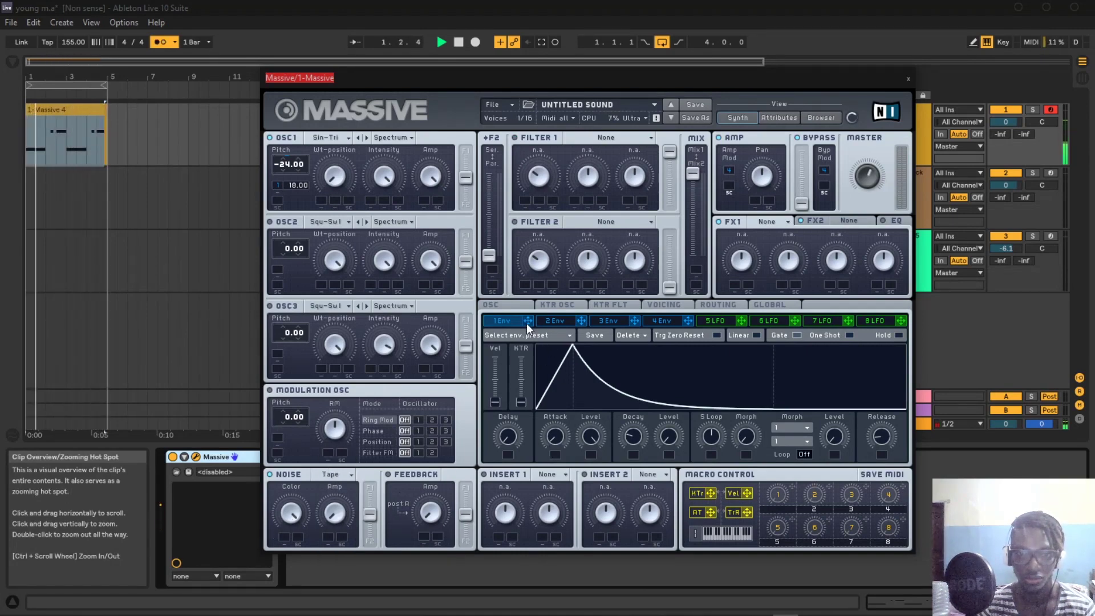
pyautogui.moveTo(330, 538); pyautogui.dragTo(320, 475)
pyautogui.moveTo(333, 512)
pyautogui.mouseDown()
pyautogui.moveTo(321, 489)
pyautogui.moveTo(340, 505)
pyautogui.moveTo(338, 521)
pyautogui.mouseUp()
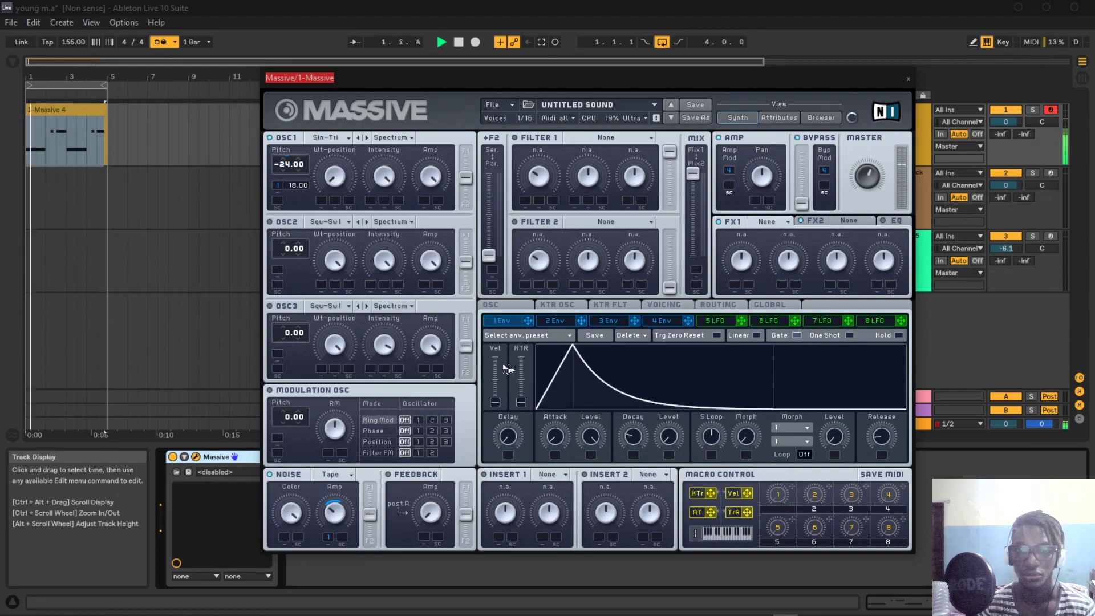
# Step: Open the Massive clip's notes and transpose all of them down one octave
pyautogui.doubleClick(79, 114)
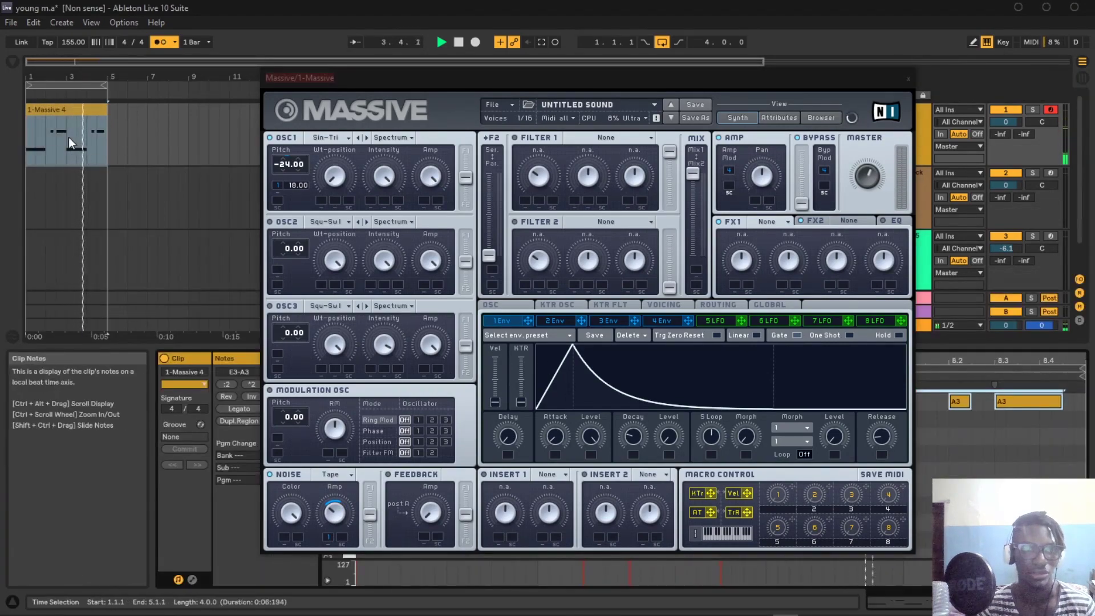
pyautogui.moveTo(570, 78); pyautogui.dragTo(524, 61)
pyautogui.click(924, 423)
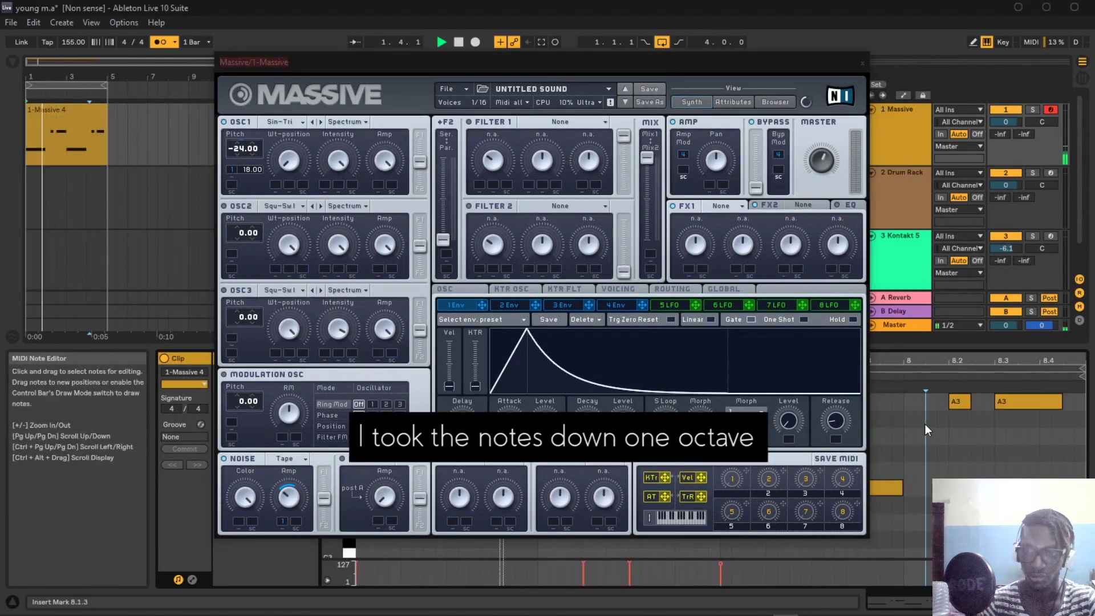
pyautogui.hotkey('ctrl', 'a')
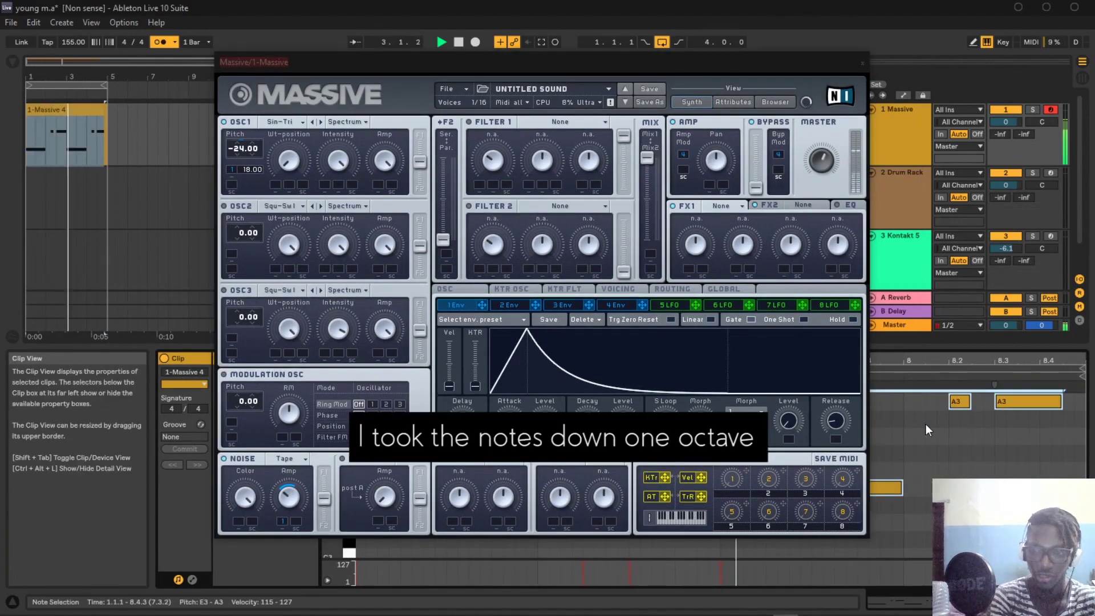
pyautogui.hotkey('shift', 'Down')
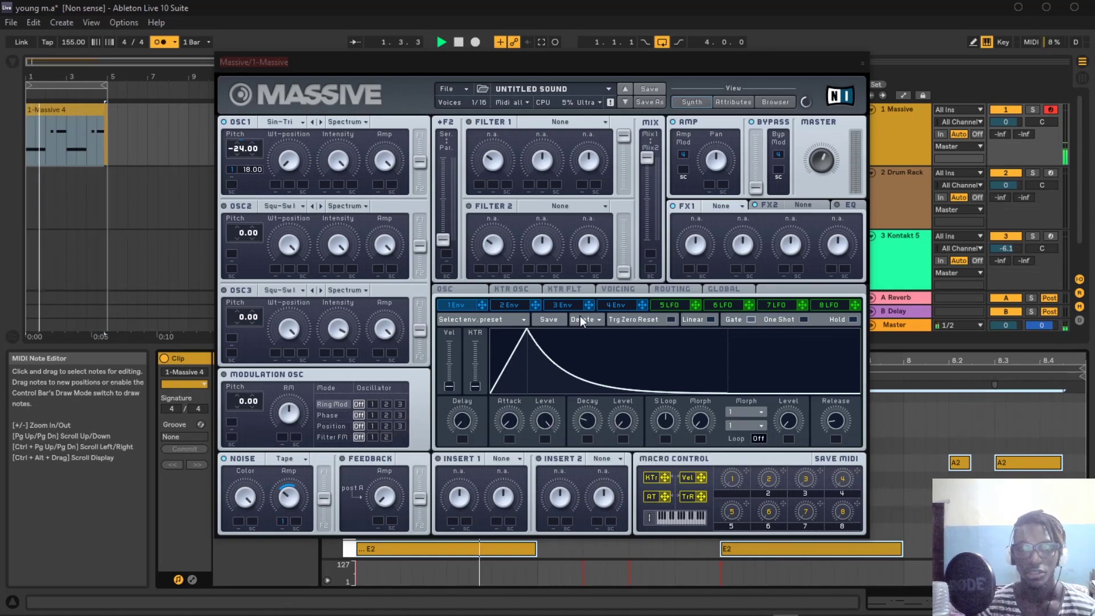
# Step: Display envelope 4 in Massive and load Sine Shaper into Insert 1
pyautogui.click(618, 305)
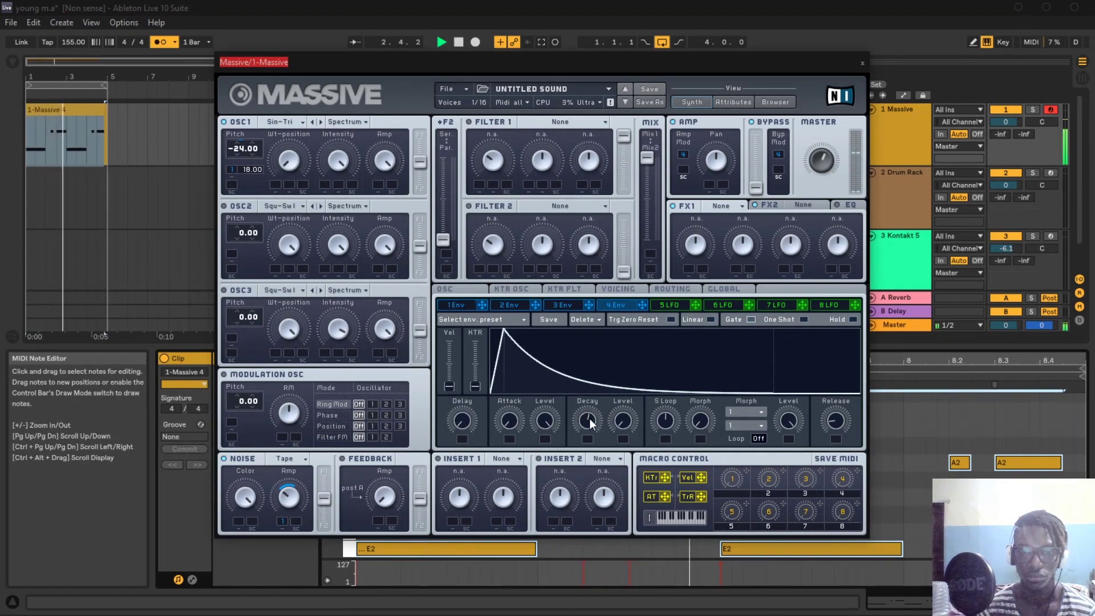
pyautogui.click(502, 459)
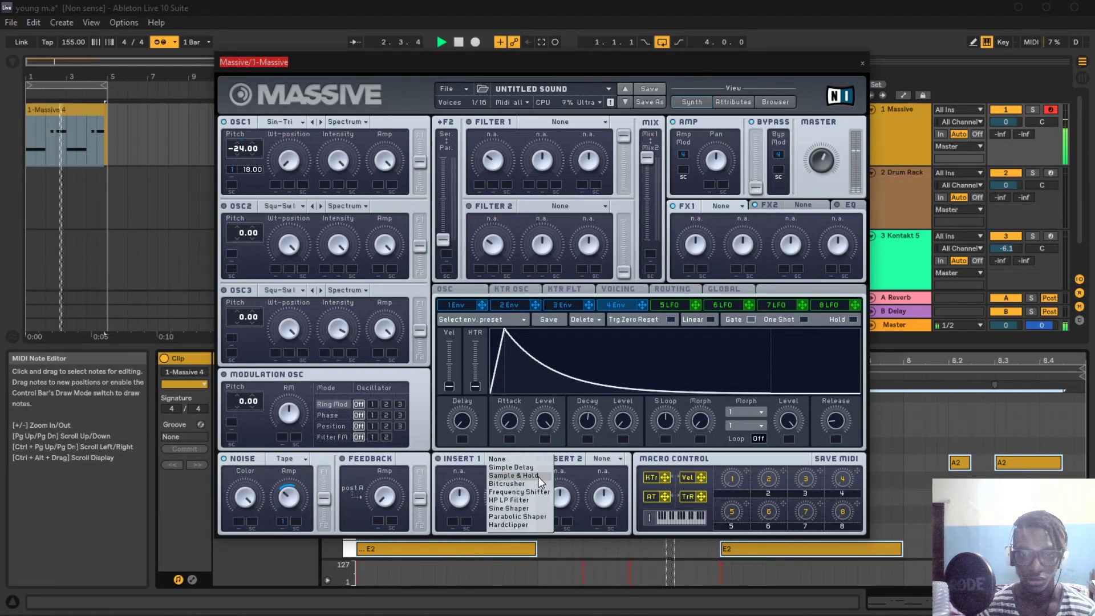
pyautogui.click(537, 509)
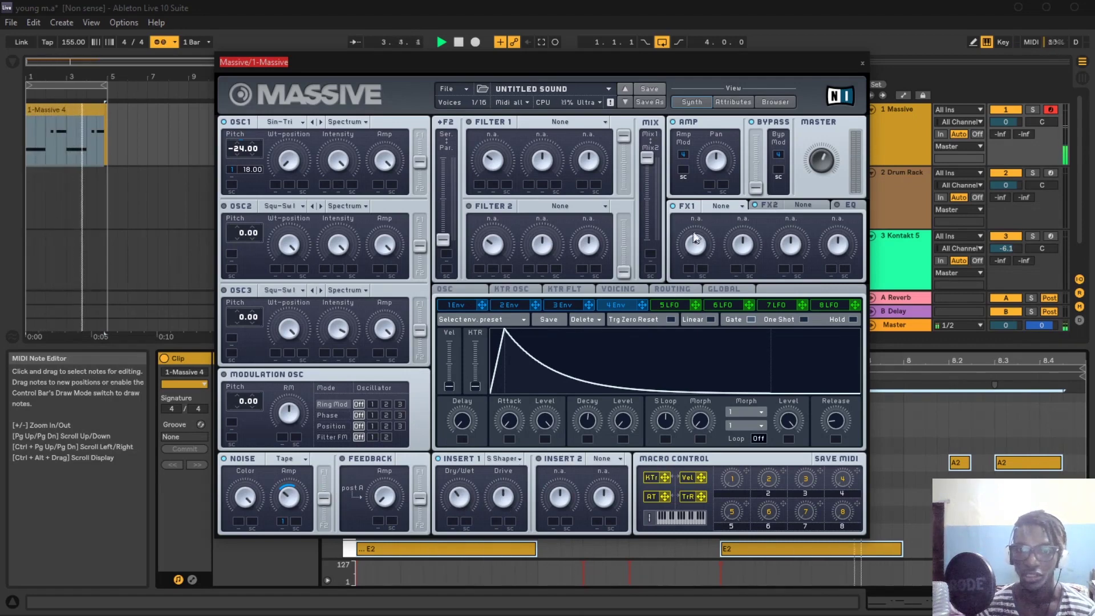
# Step: Load Classic Tube into FX1 and bring up Massive's EQ controls
pyautogui.click(724, 209)
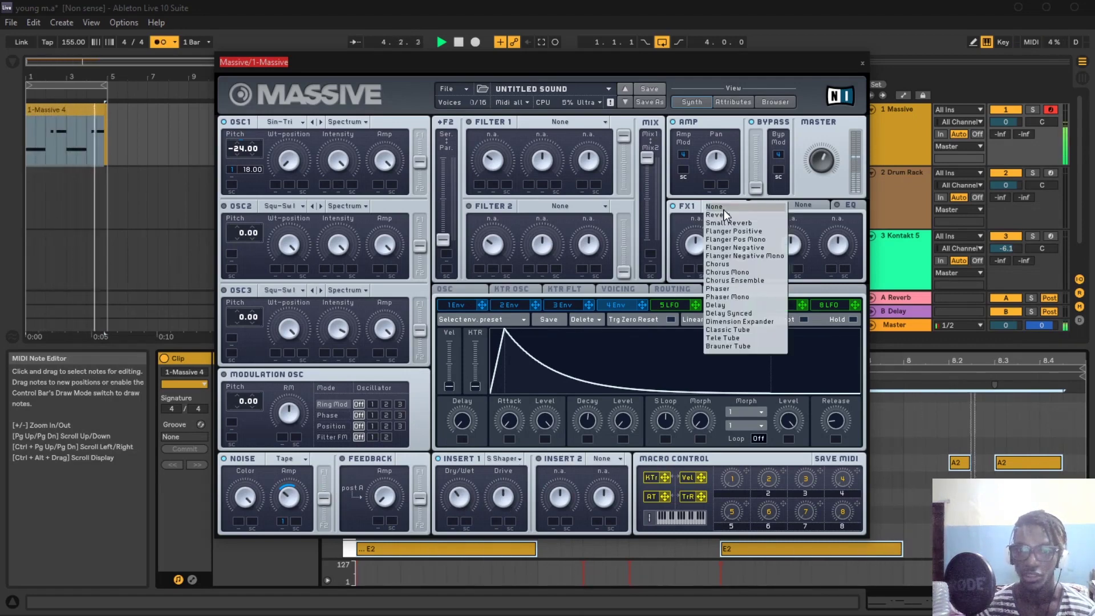
pyautogui.click(738, 329)
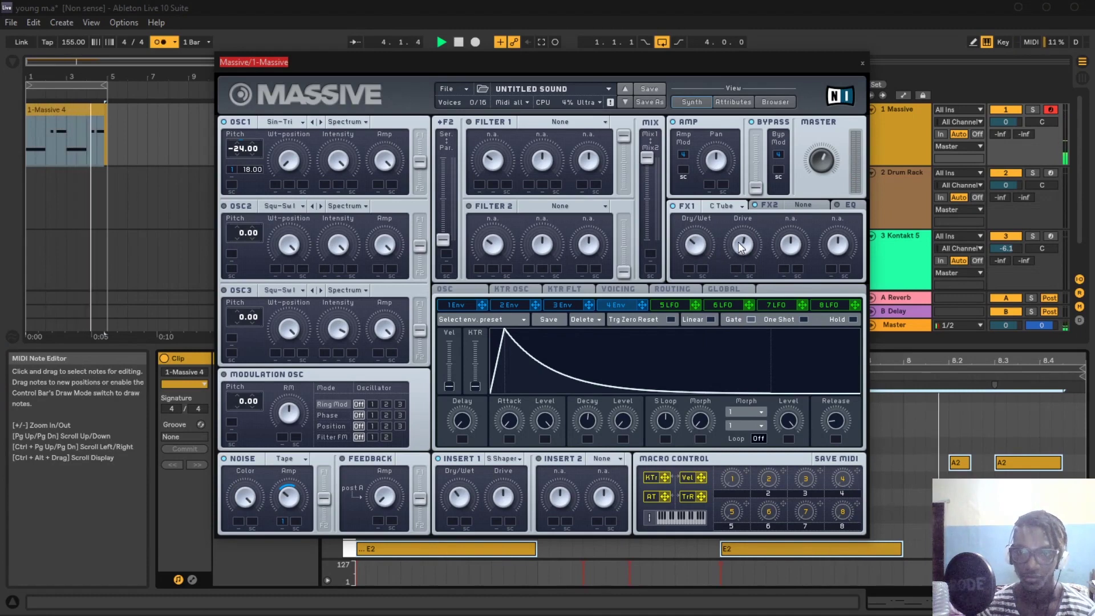
pyautogui.click(842, 207)
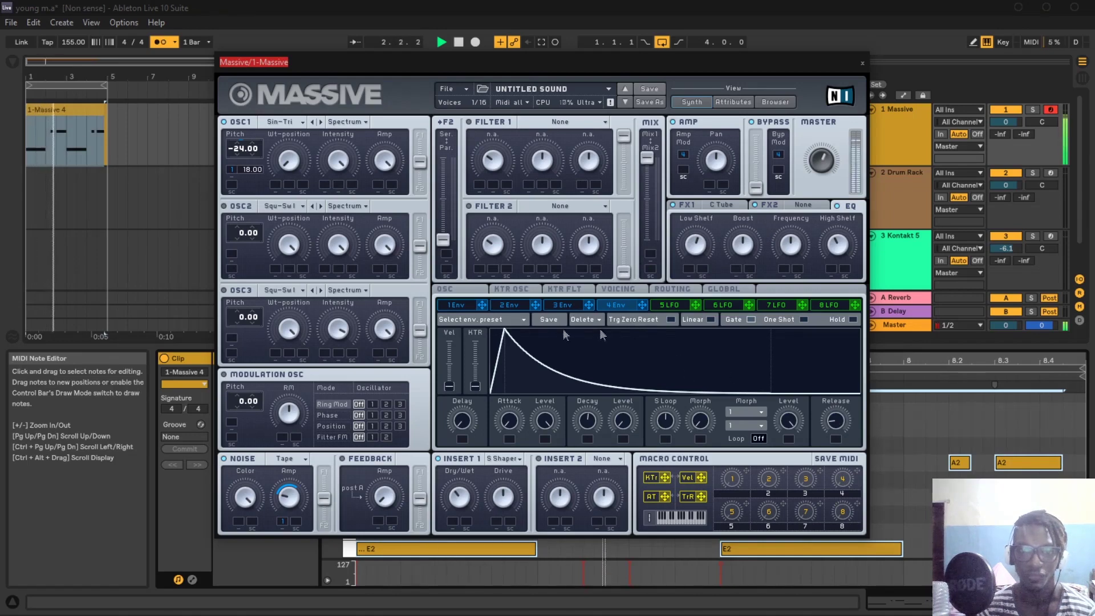
# Step: Lengthen the release of envelopes 4 and 1, and close the Massive editor
pyautogui.moveTo(834, 432); pyautogui.dragTo(833, 403)
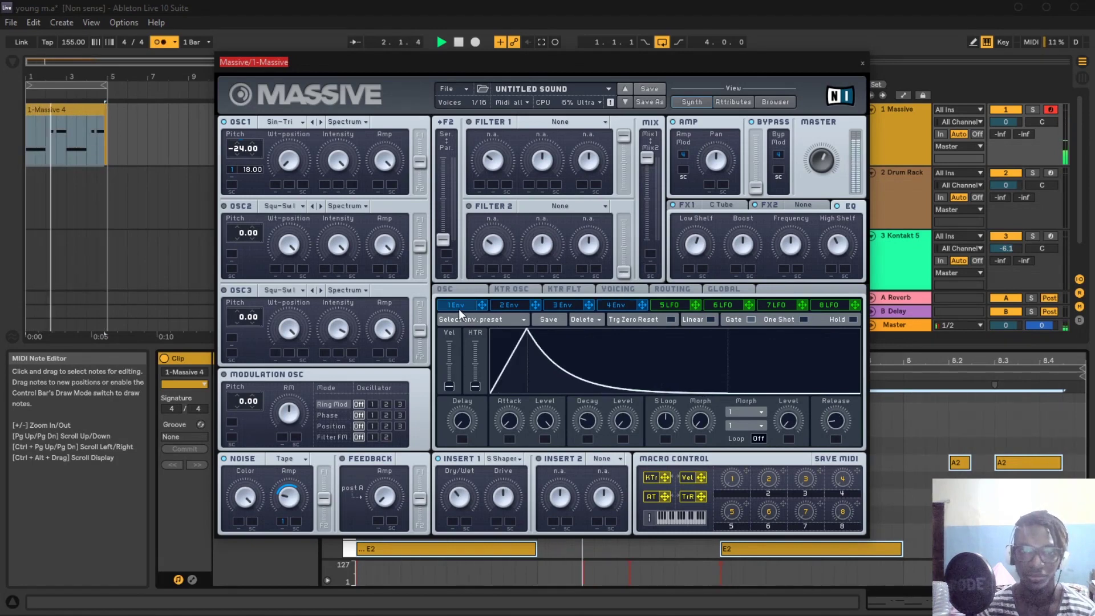
pyautogui.moveTo(845, 425); pyautogui.dragTo(832, 416)
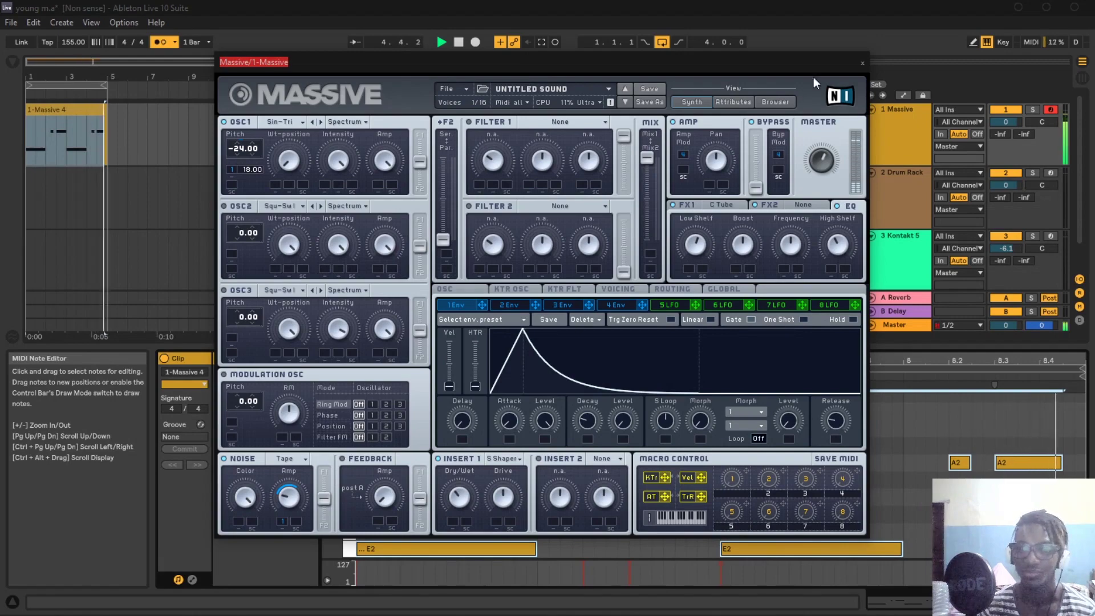
pyautogui.click(862, 64)
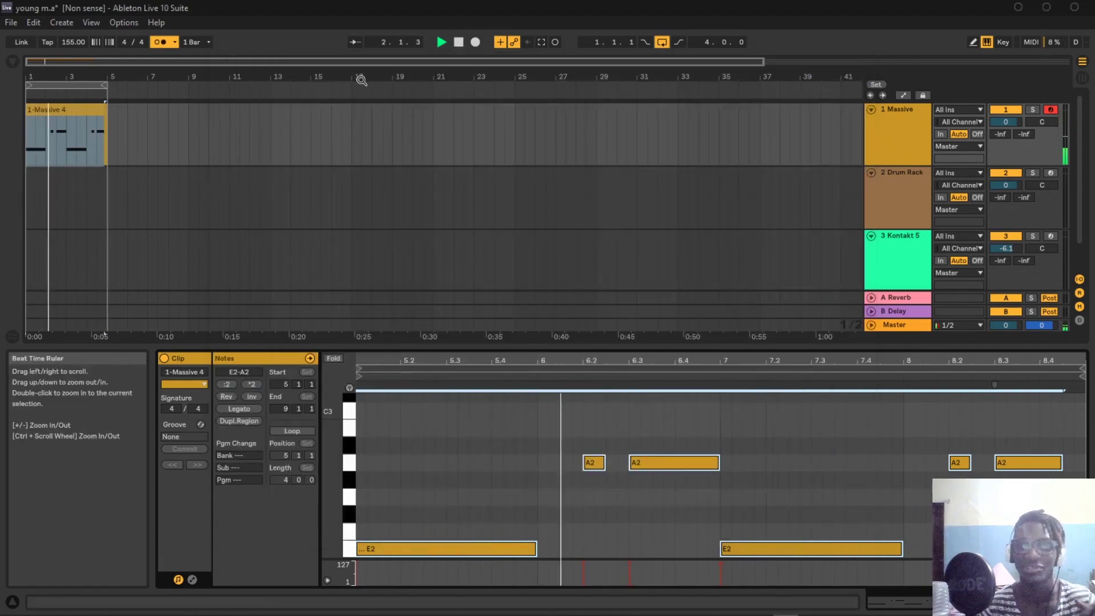
# Step: Show the browser, stop playback and insert an empty four-bar MIDI clip on the Drum Rack track from bar 1 to 5
pyautogui.click(12, 62)
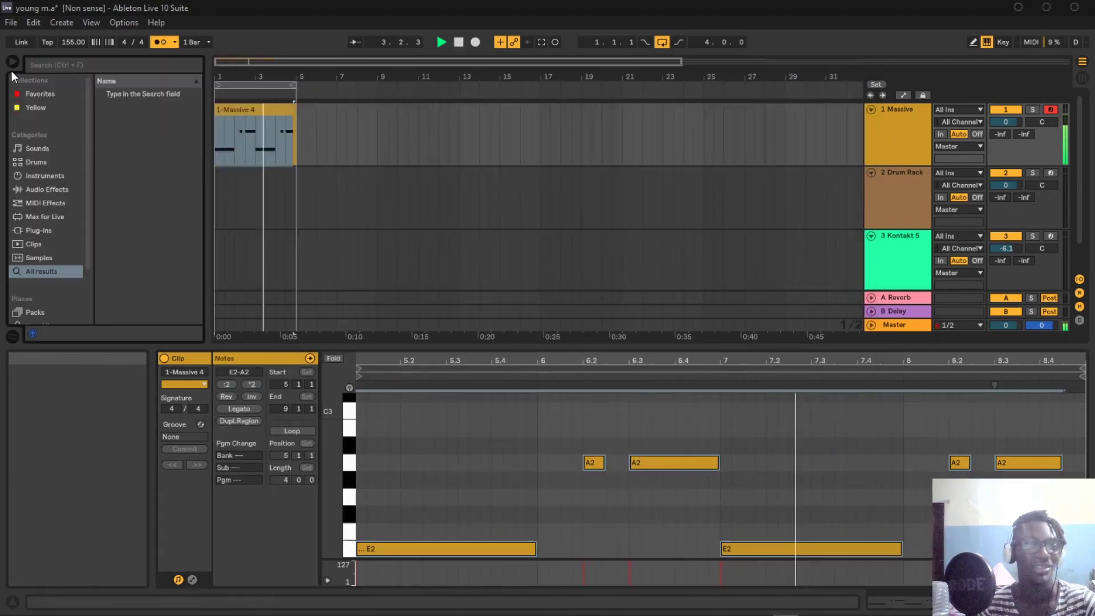
pyautogui.moveTo(292, 193); pyautogui.dragTo(211, 194)
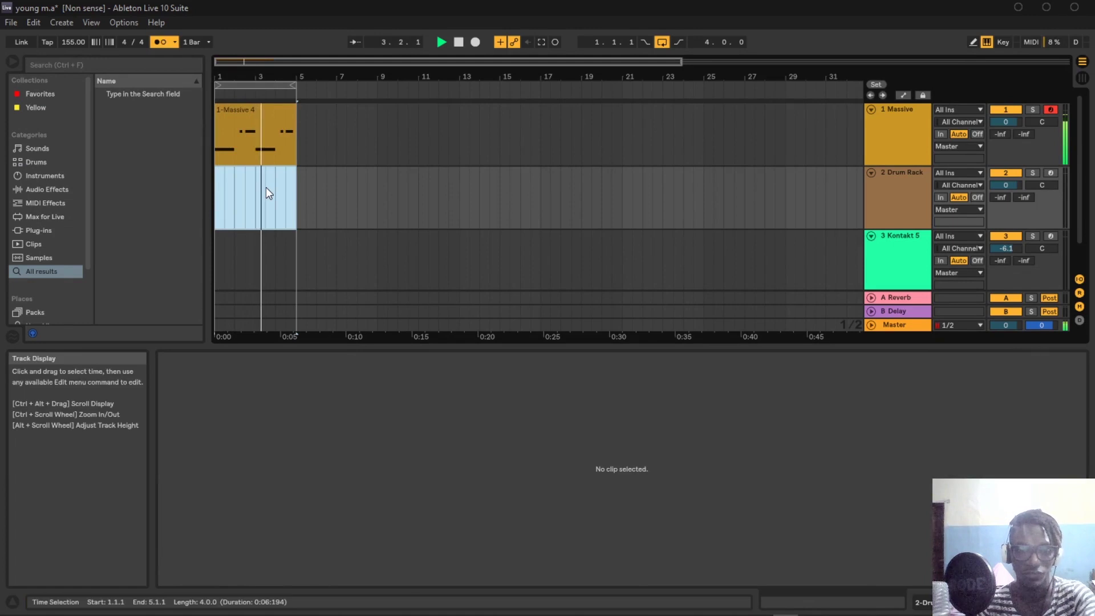
pyautogui.press('space')
pyautogui.hotkey('ctrl', 'shift', 'm')
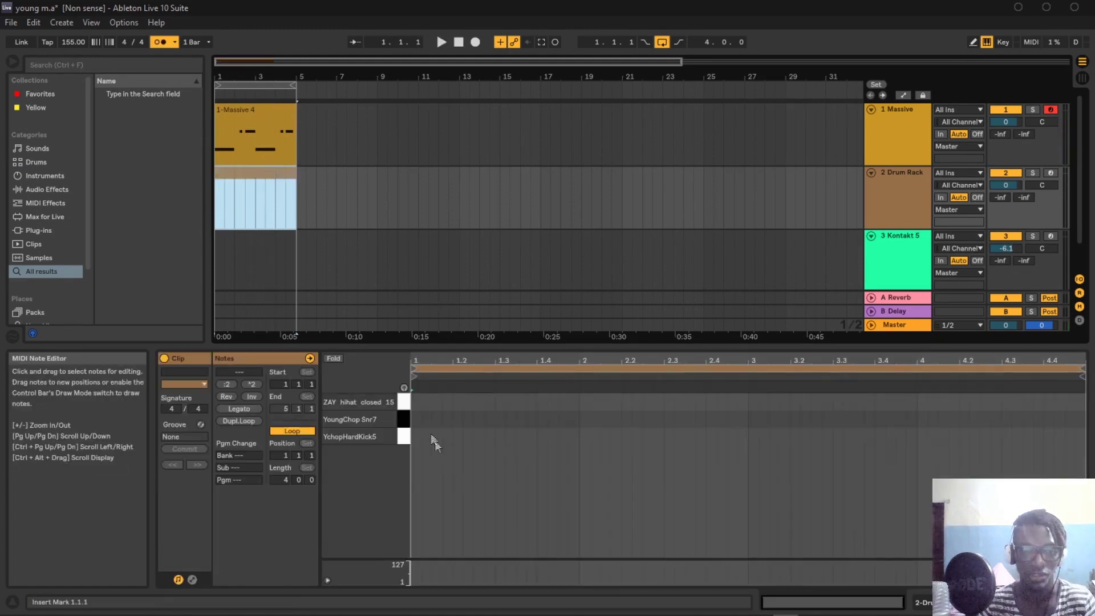
# Step: Arm the Drum Rack track for recording and record a first drum pass over its four-bar clip
pyautogui.click(247, 112)
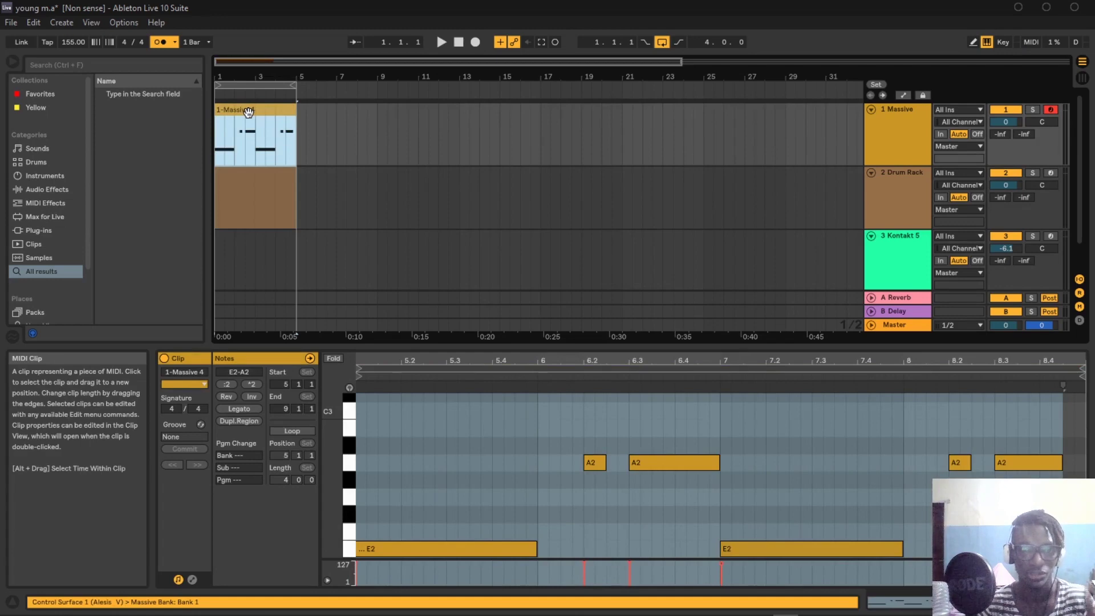
pyautogui.click(255, 180)
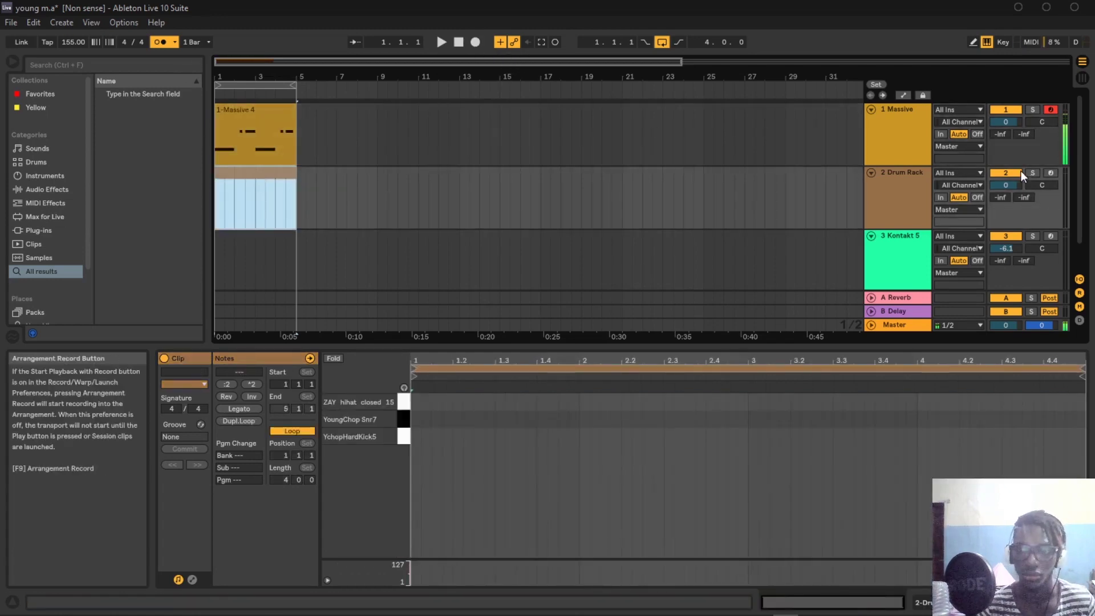
pyautogui.click(1051, 173)
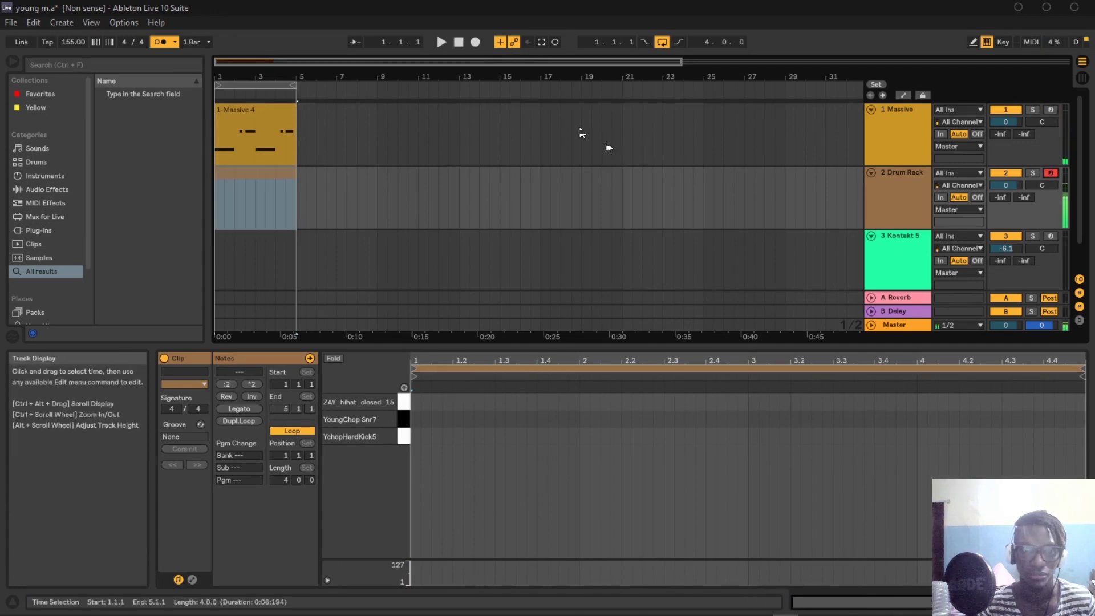
pyautogui.click(476, 43)
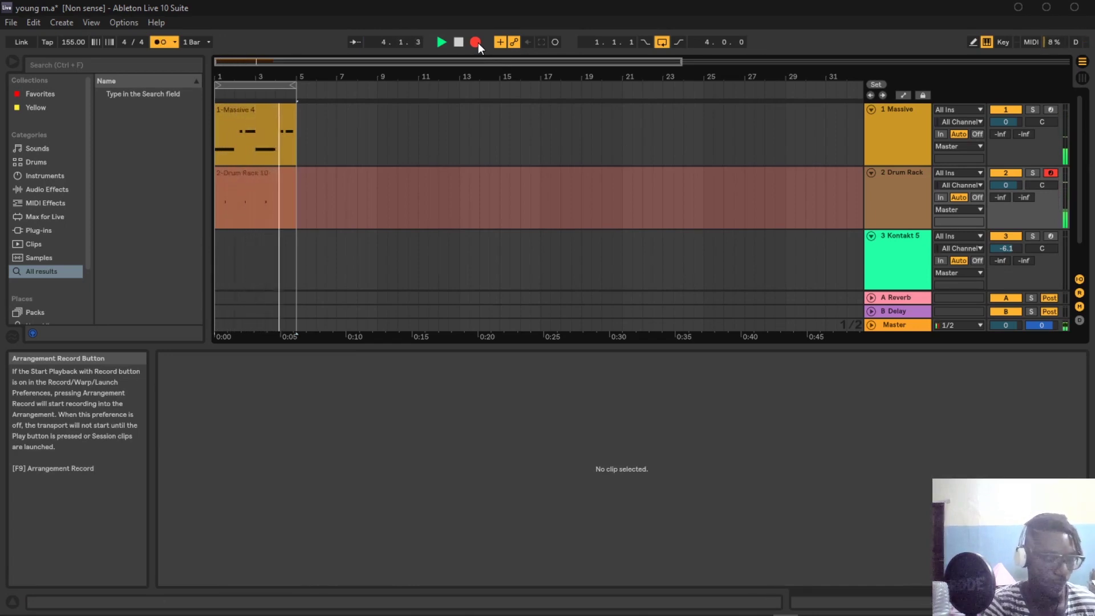
pyautogui.press('space')
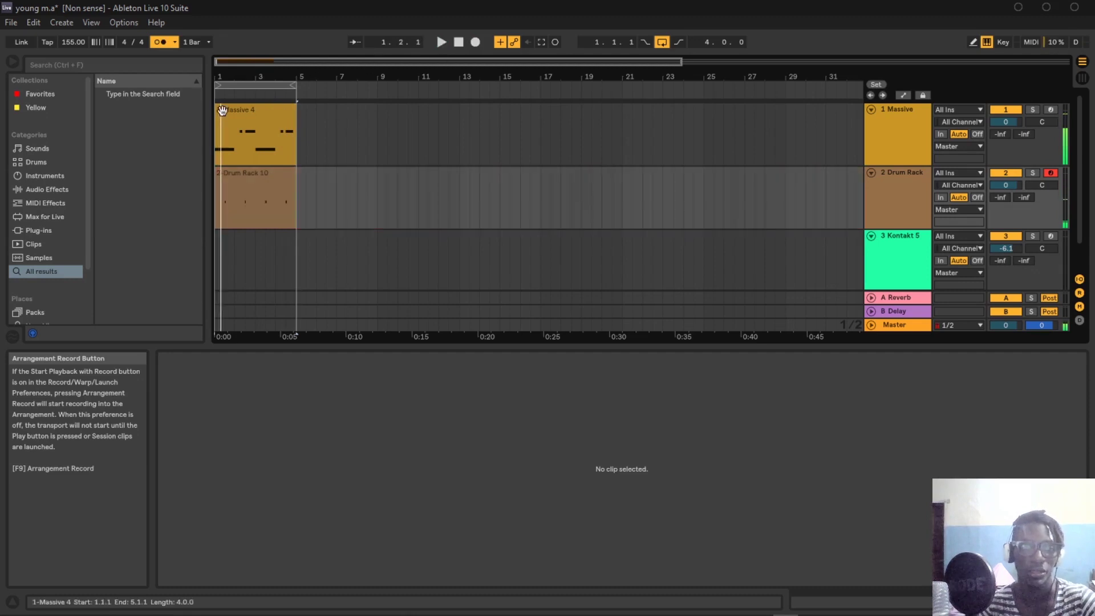
# Step: Record a second pass of hits on top of the existing Drum Rack pattern
pyautogui.click(294, 192)
pyautogui.click(473, 42)
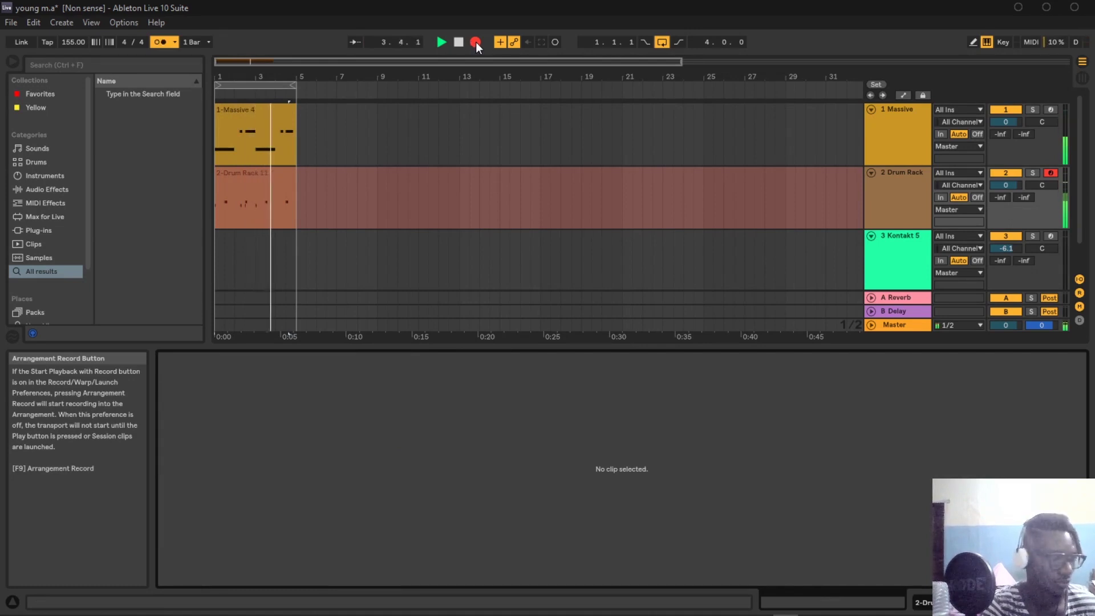
pyautogui.click(475, 42)
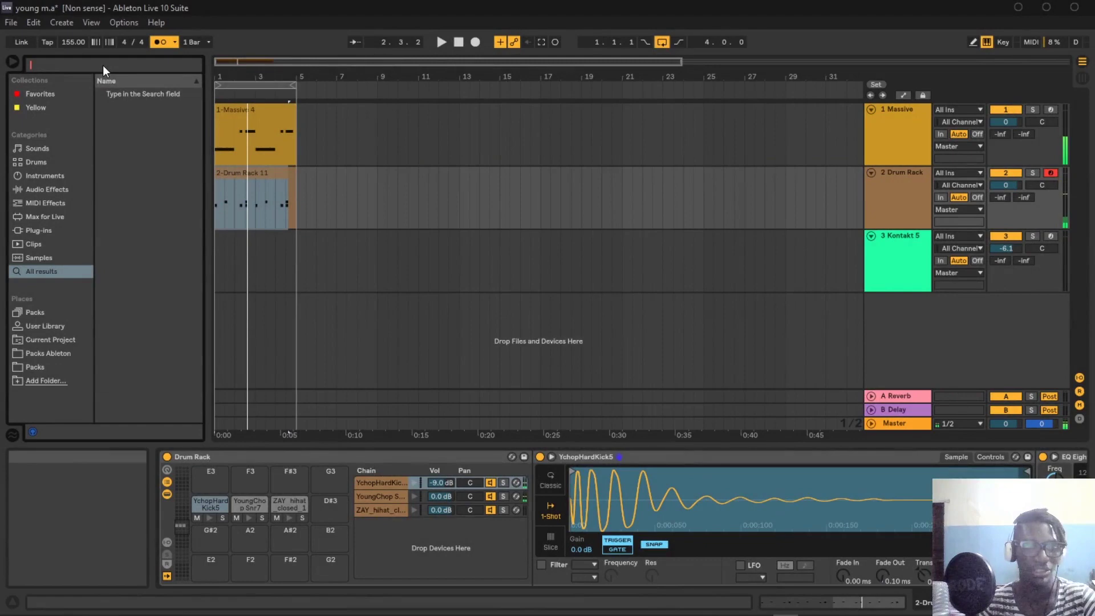
# Step: Search the browser for "compr" and add a Compressor to the Massive track
pyautogui.write('d')
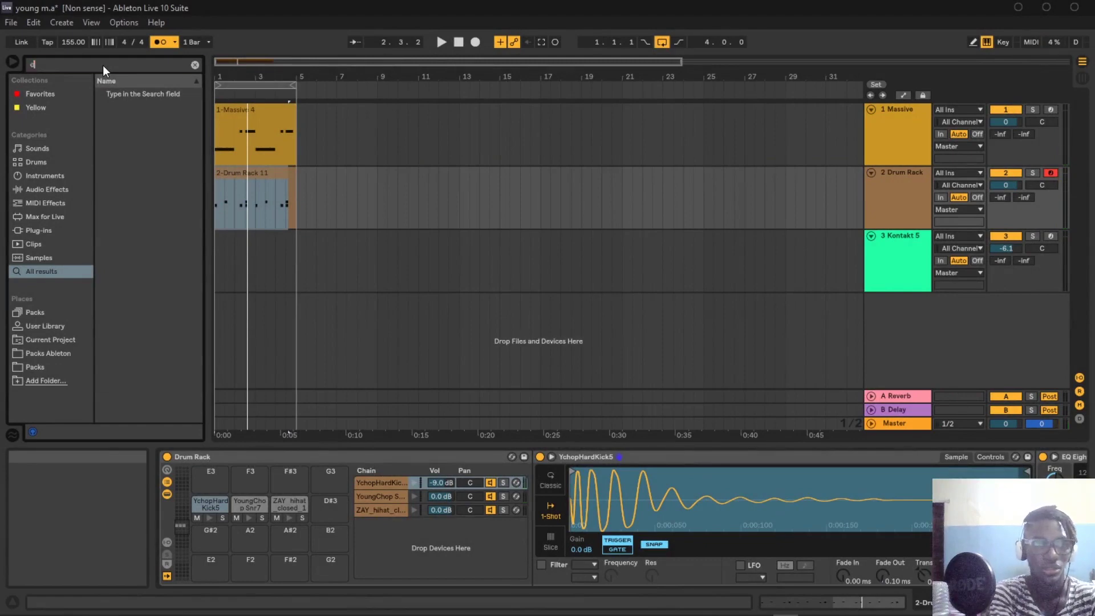
pyautogui.write('ompr')
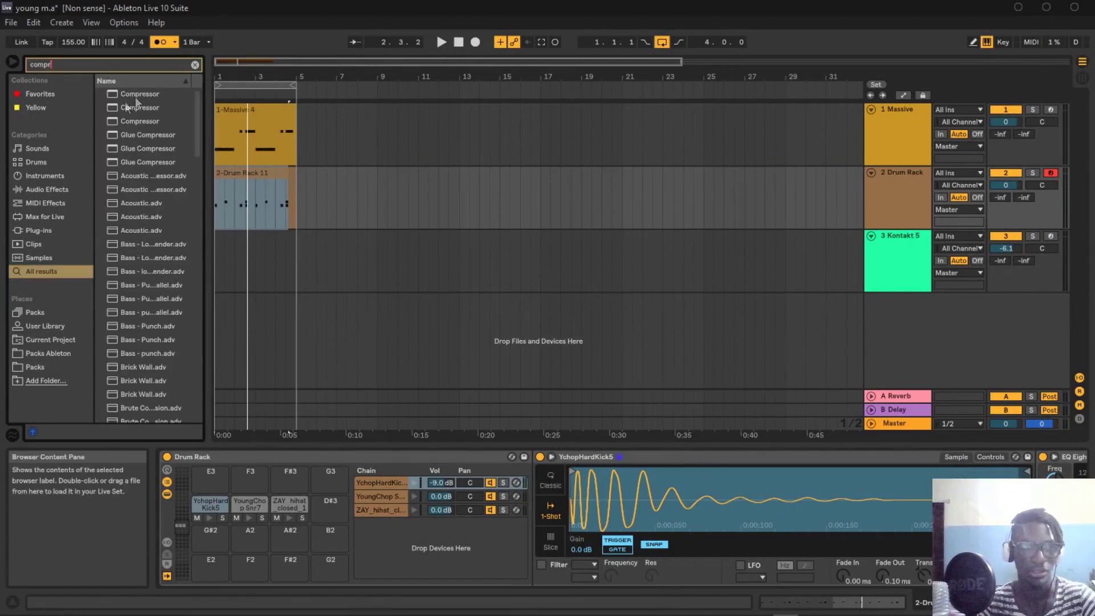
pyautogui.click(384, 483)
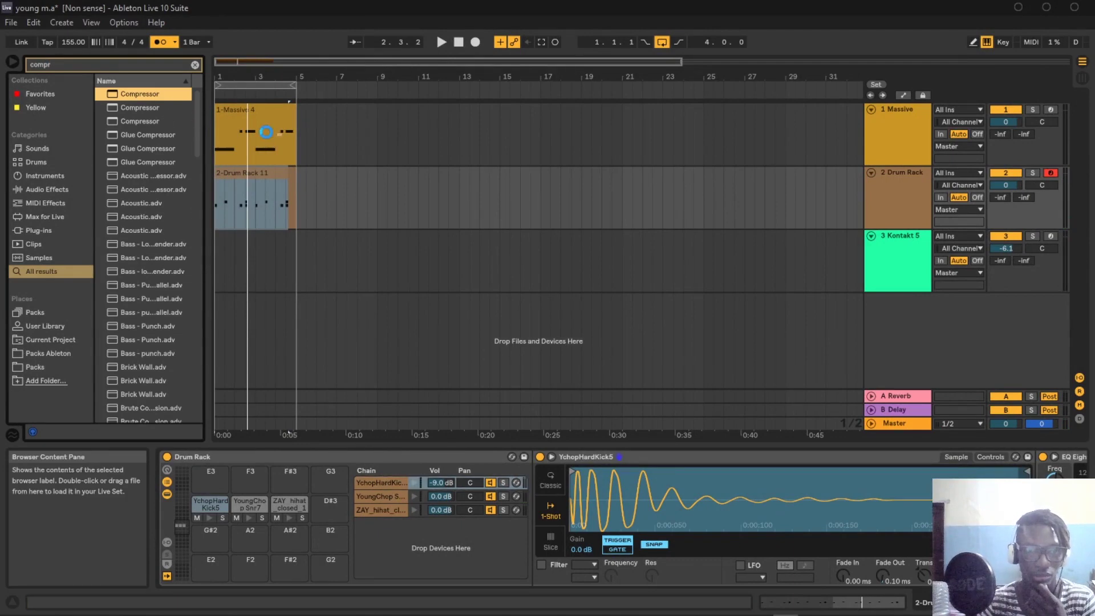
pyautogui.moveTo(266, 132); pyautogui.dragTo(265, 130)
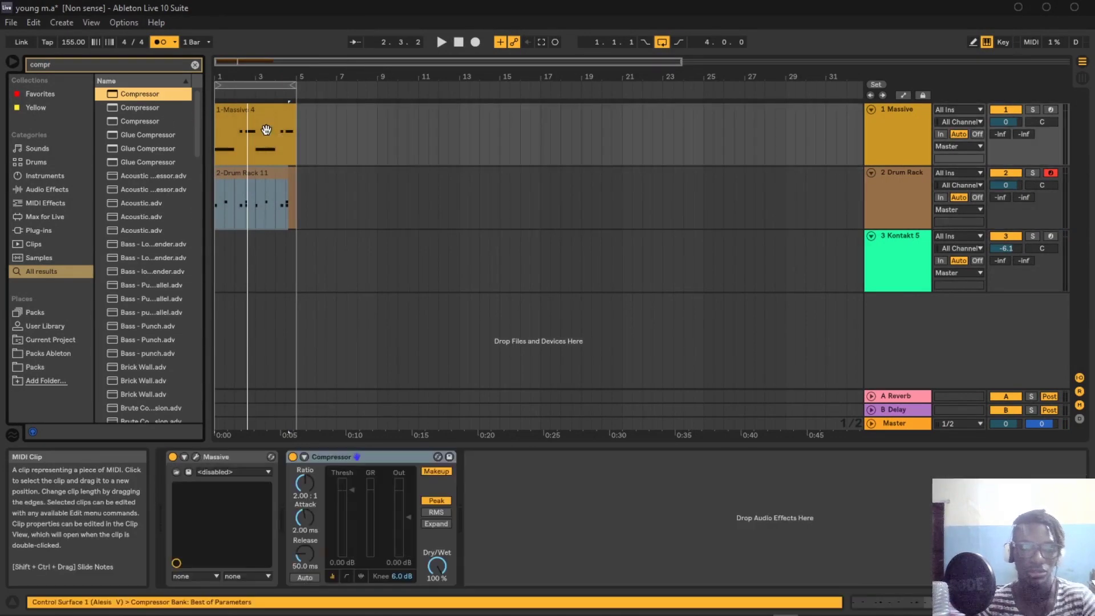
# Step: Enable the Compressor's sidechain with 2-Drum Rack as the source, taken from YchopHardKick5 Pre FX
pyautogui.click(304, 457)
pyautogui.click(318, 472)
pyautogui.click(313, 491)
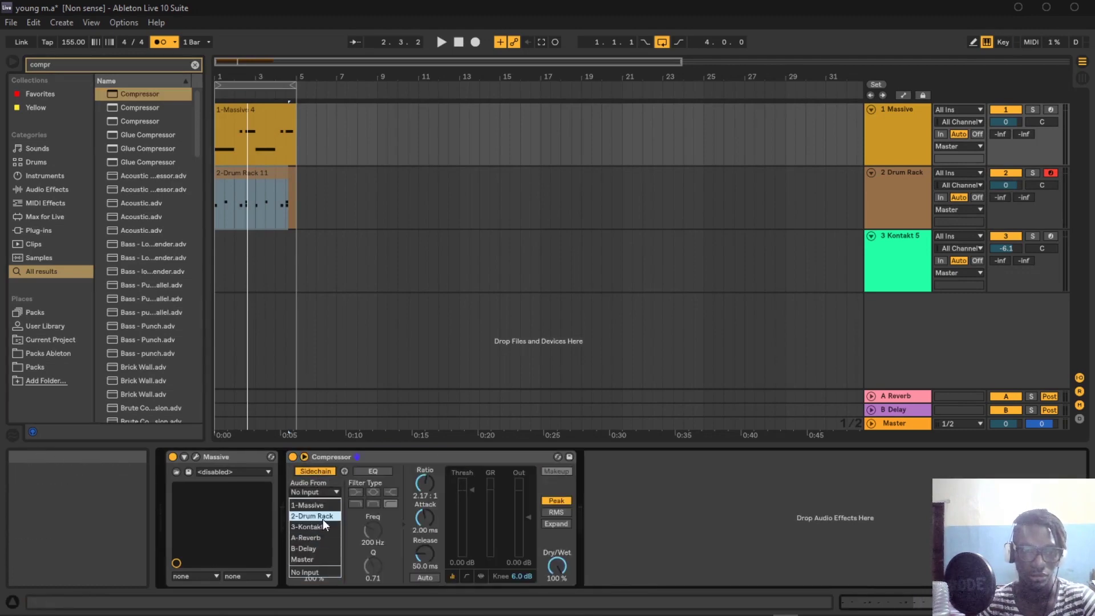
pyautogui.click(323, 517)
pyautogui.click(315, 503)
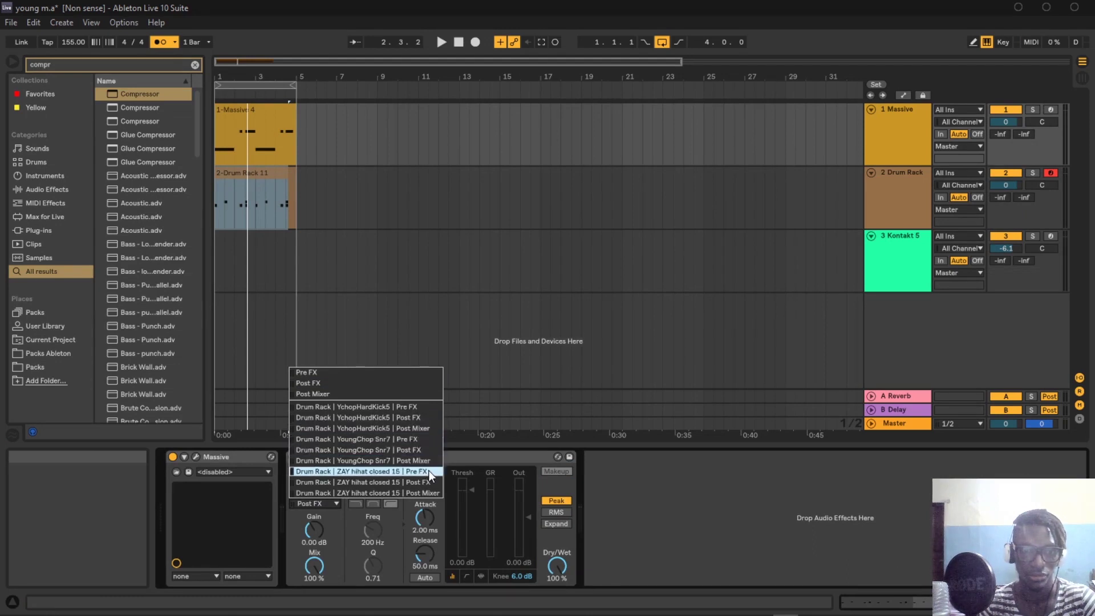
pyautogui.click(406, 407)
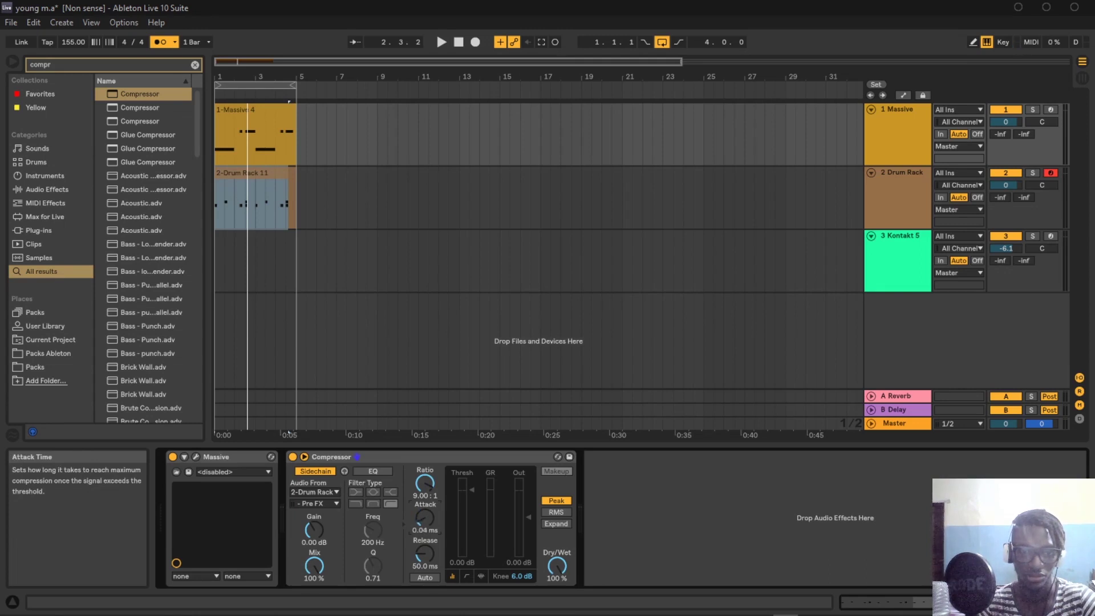
# Step: Set the Compressor's release to 98.7 ms and threshold to -11.2 dB, and play the loop to audition the sidechained Massive bass
pyautogui.moveTo(432, 551); pyautogui.dragTo(431, 539)
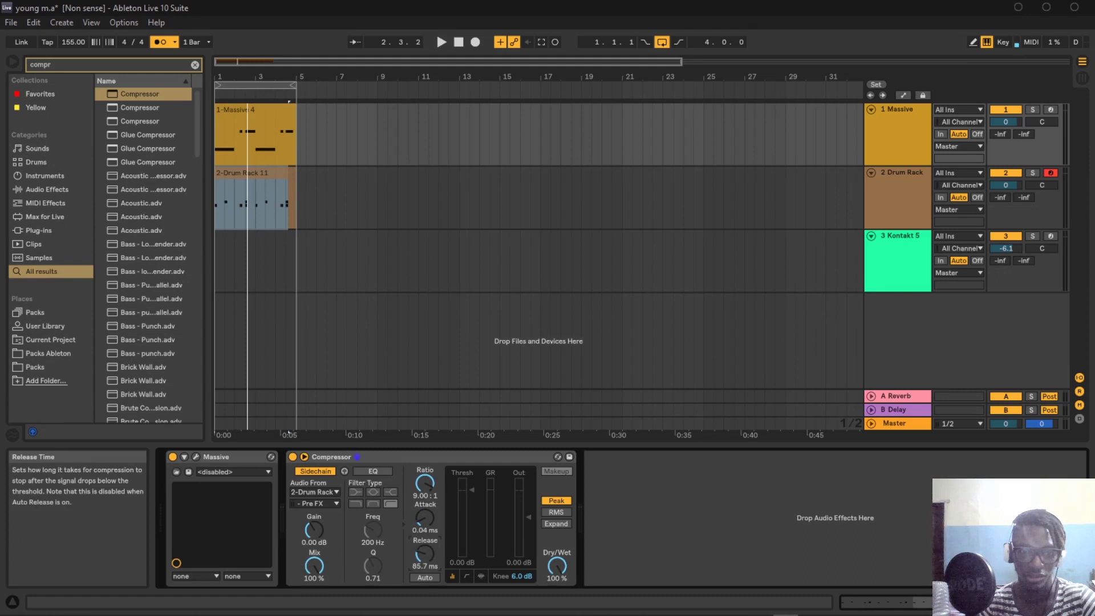
pyautogui.moveTo(466, 478); pyautogui.dragTo(466, 491)
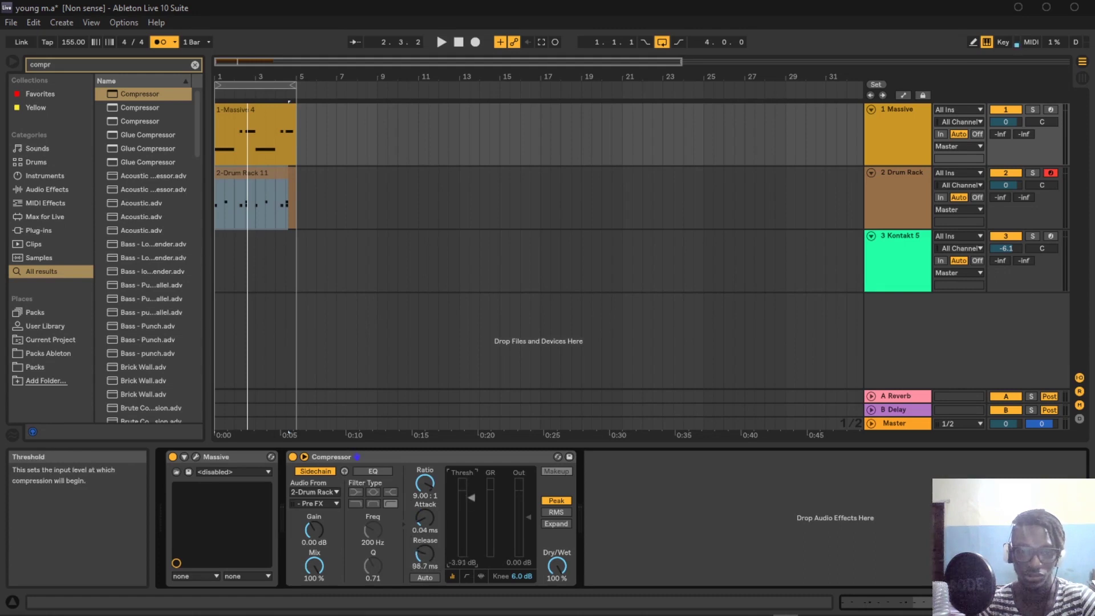
pyautogui.press('space')
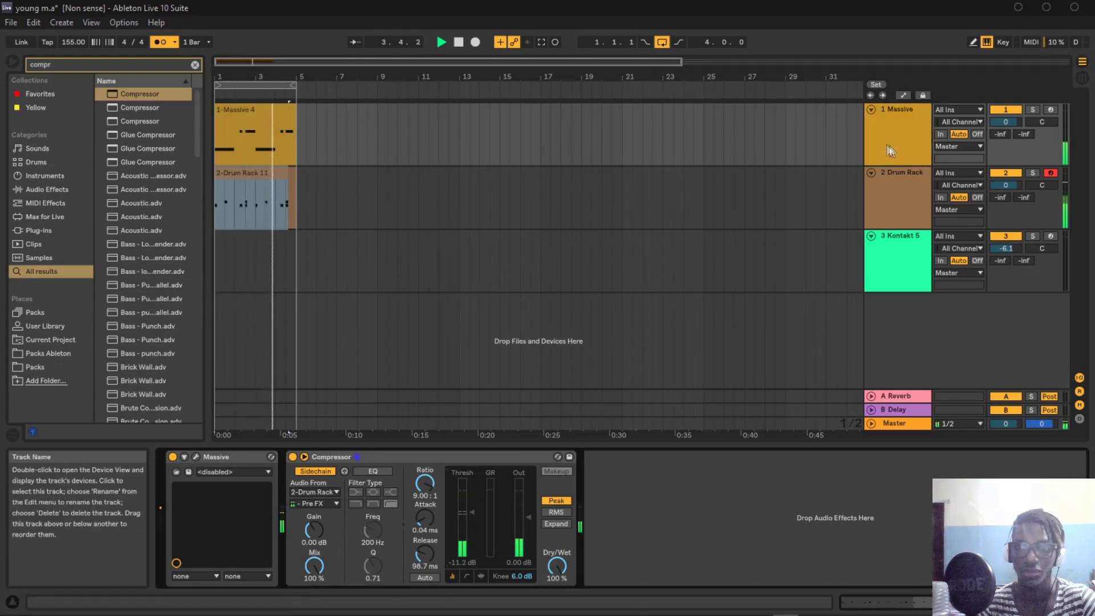
pyautogui.click(197, 458)
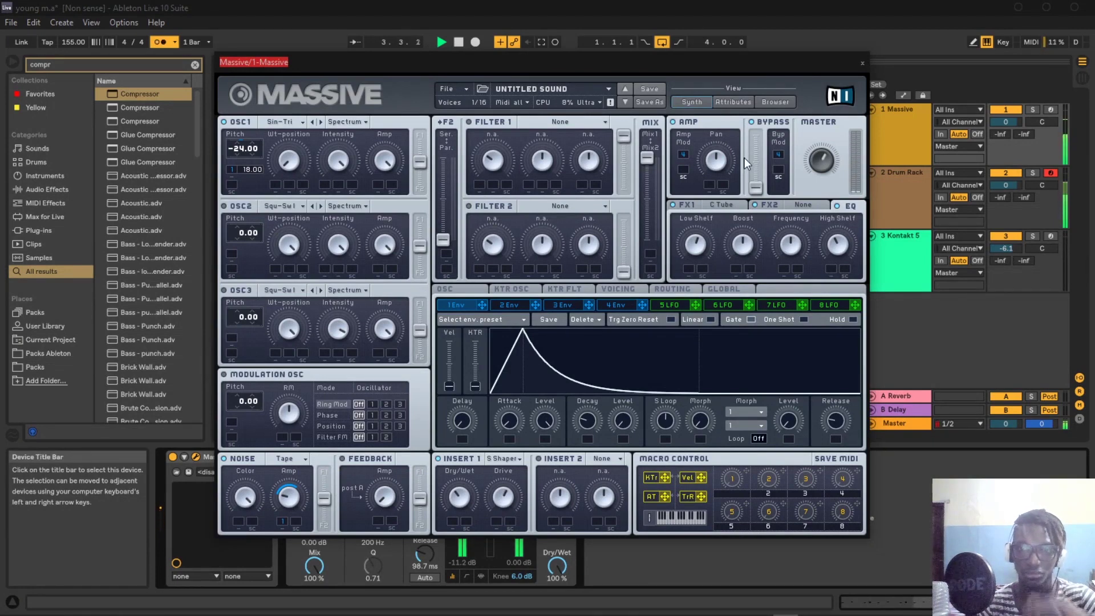
pyautogui.click(862, 63)
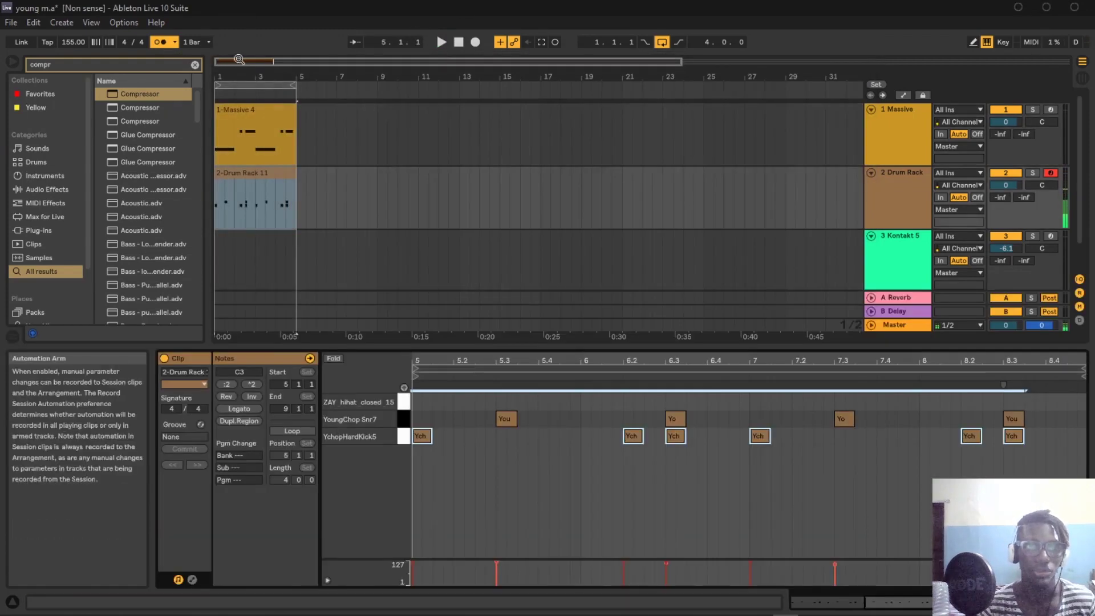
# Step: Record a closed hi-hat pass over the Drum Rack pattern, and even out all its hi-hat notes to full eighth-note lengths
pyautogui.click(19, 57)
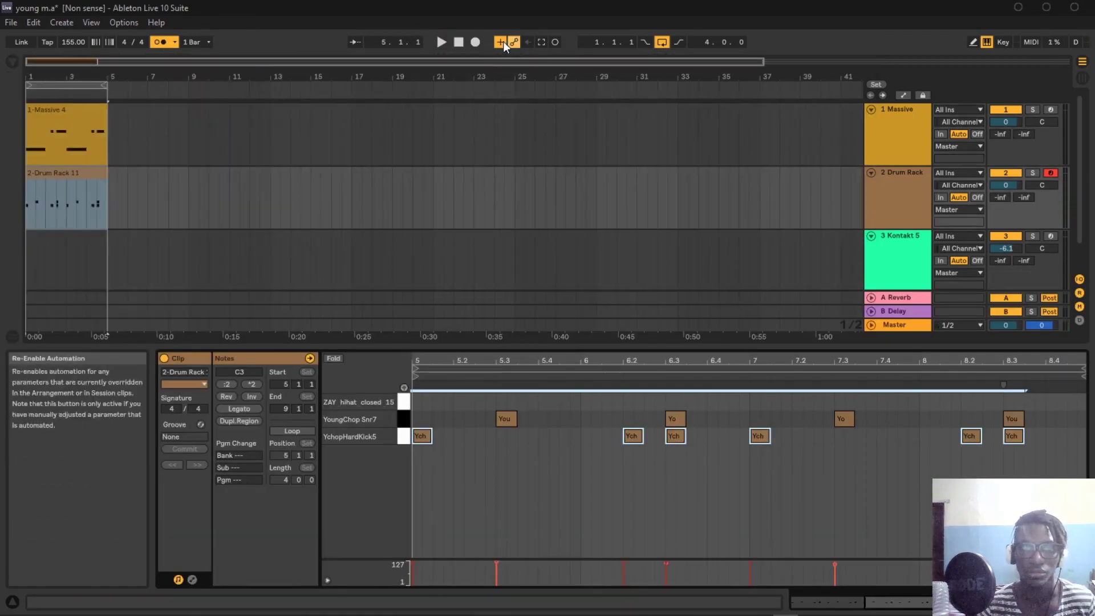
pyautogui.click(471, 45)
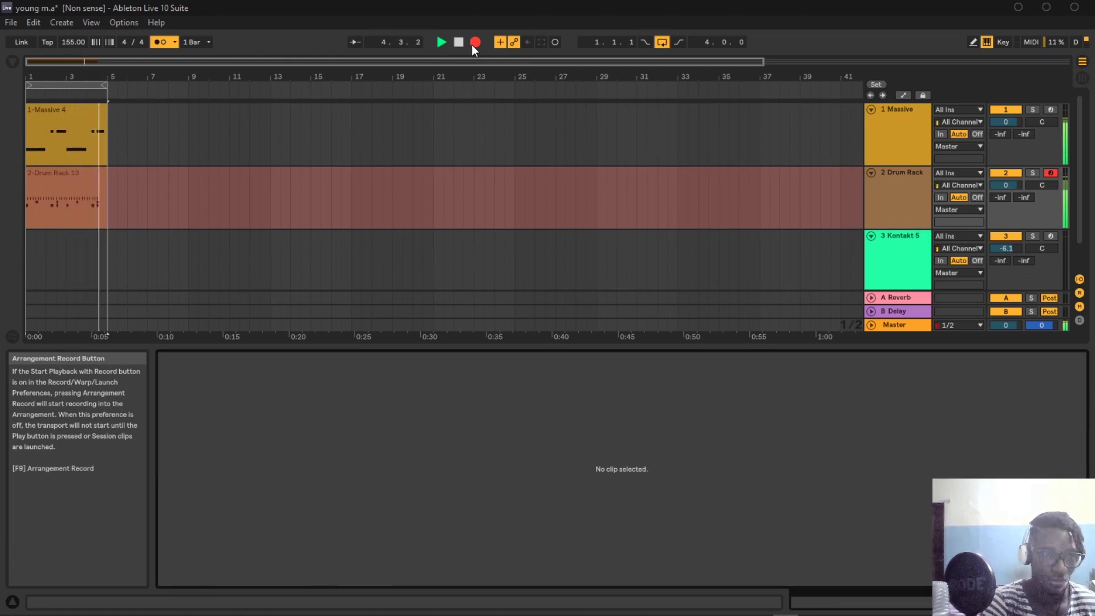
pyautogui.click(471, 45)
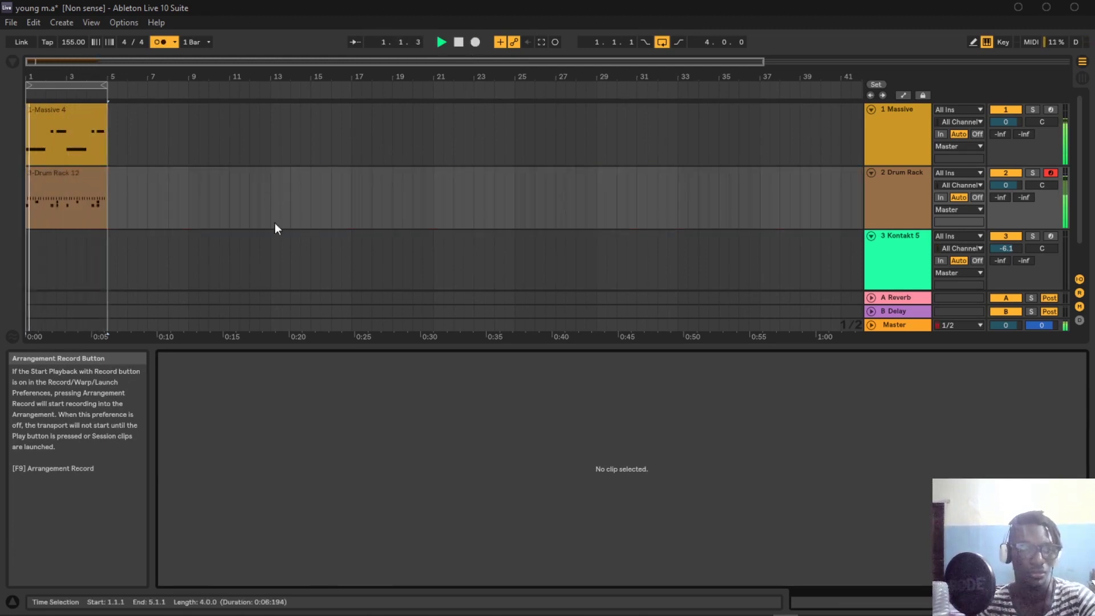
pyautogui.click(100, 176)
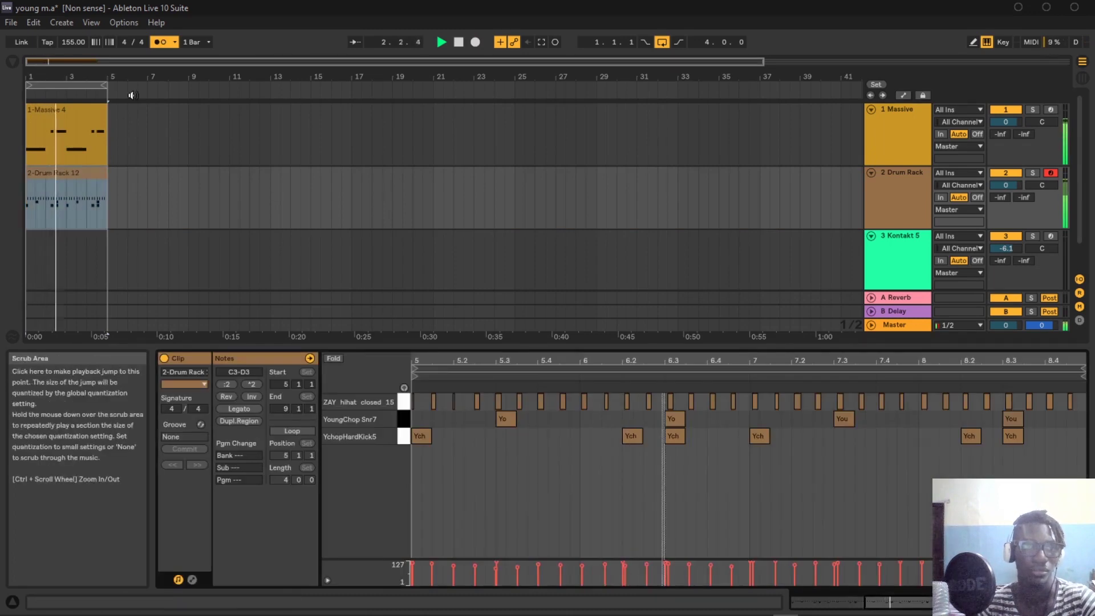
pyautogui.click(404, 400)
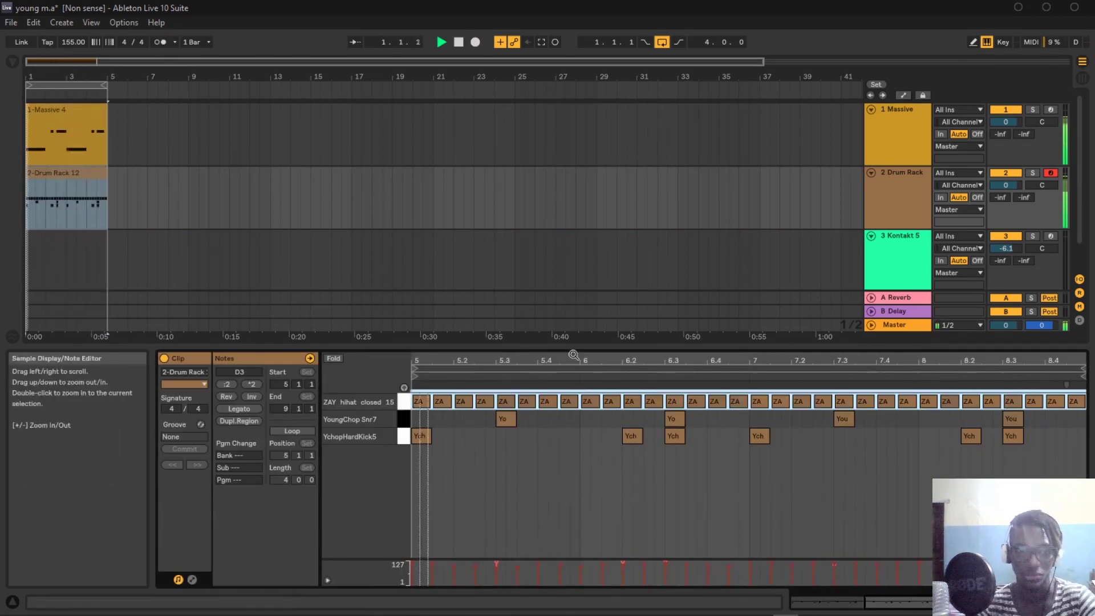
# Step: Set the YchopHardKick5 chain volume in the Drum Rack to -3.0 dB and play the loop to check the kick level
pyautogui.click(71, 120)
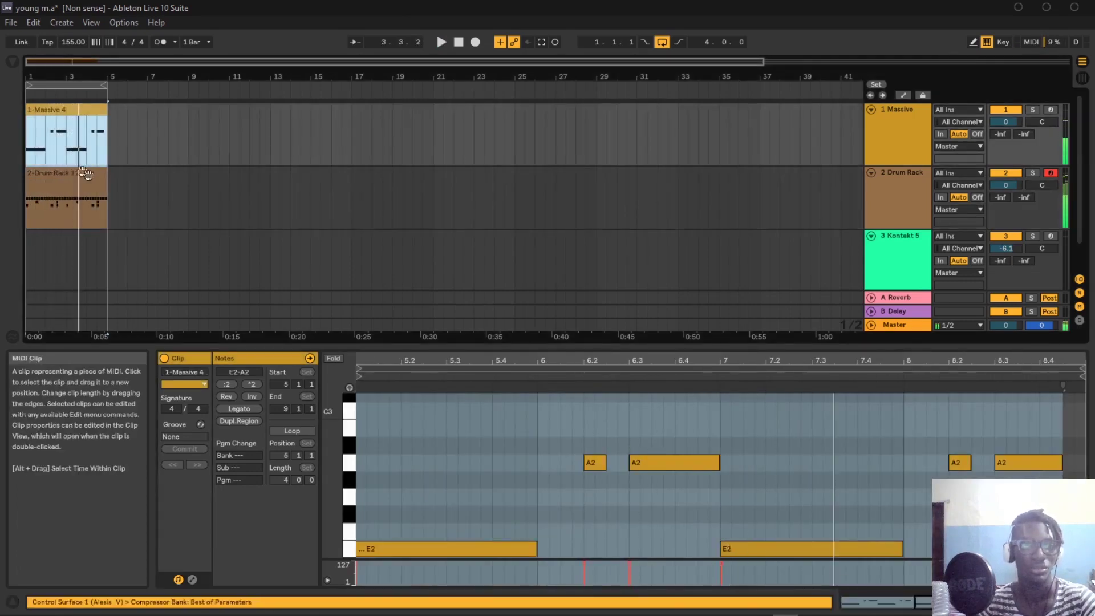
pyautogui.click(881, 181)
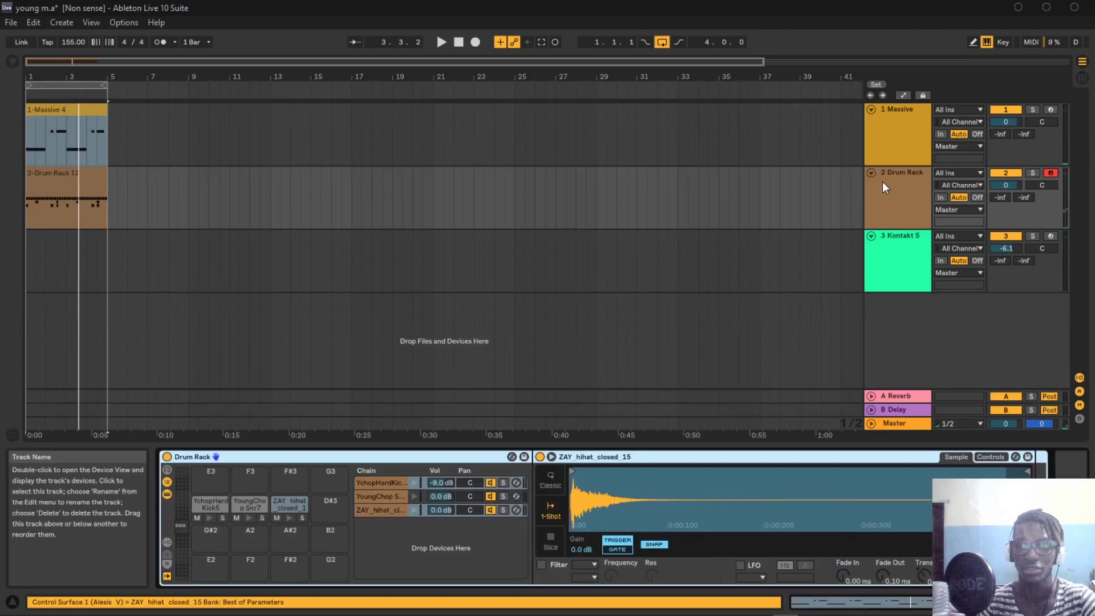
pyautogui.click(213, 502)
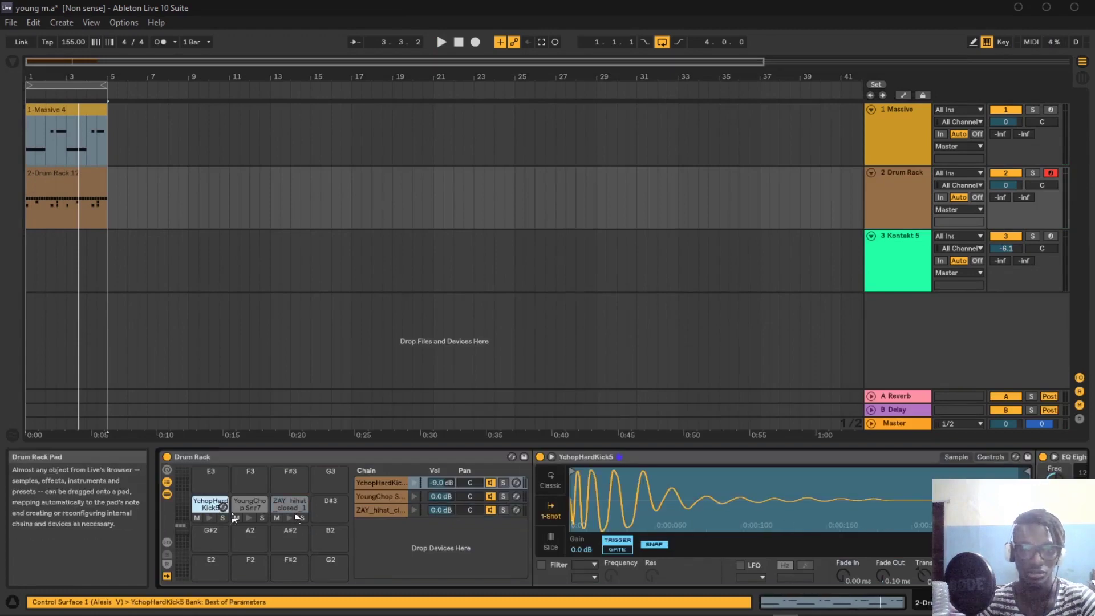
pyautogui.moveTo(443, 486); pyautogui.dragTo(441, 482)
pyautogui.press('space')
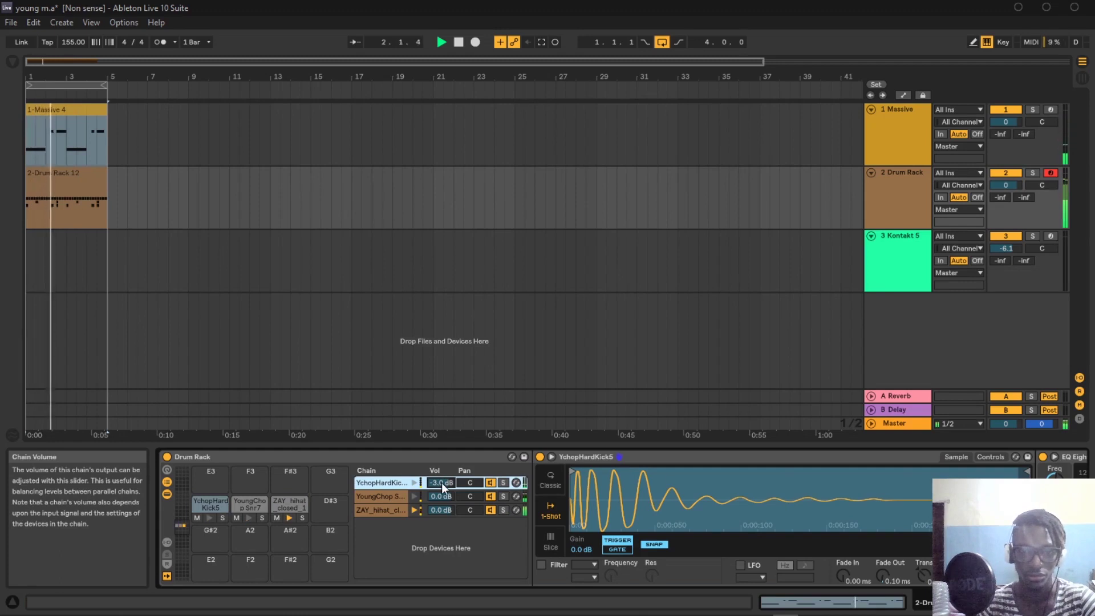
pyautogui.click(68, 177)
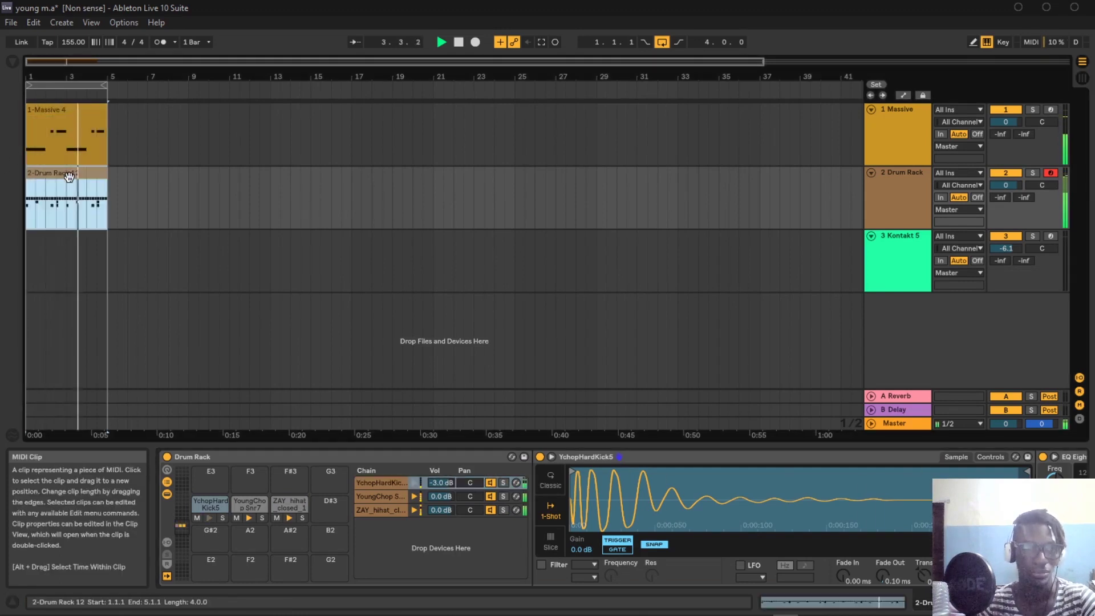
# Step: Shorten the attack of envelope 4 in the Massive synth slightly and audition the change with the loop
pyautogui.click(68, 131)
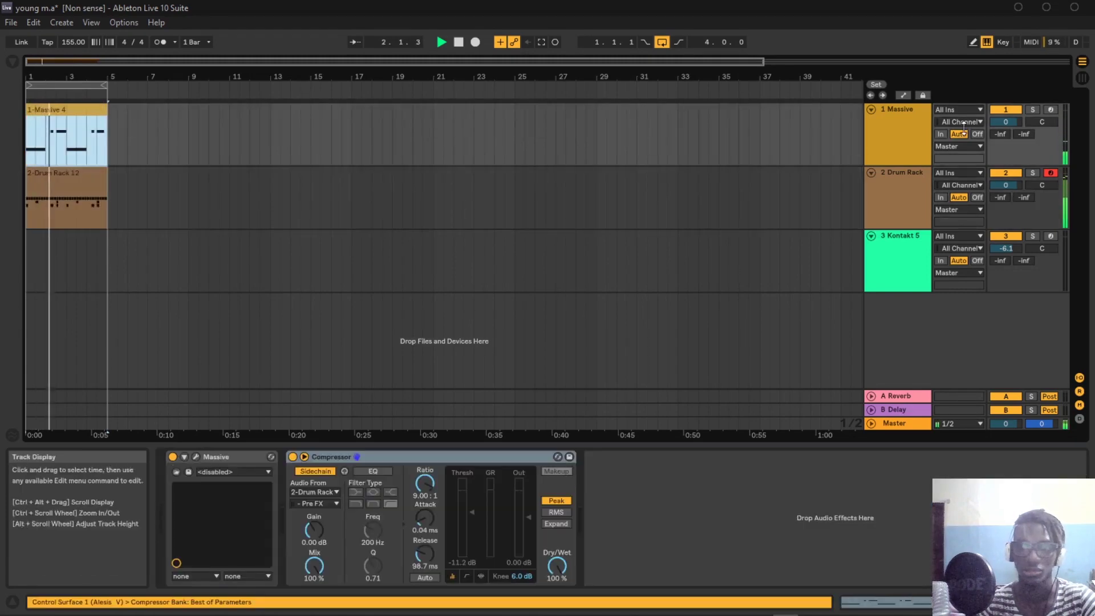
pyautogui.click(888, 135)
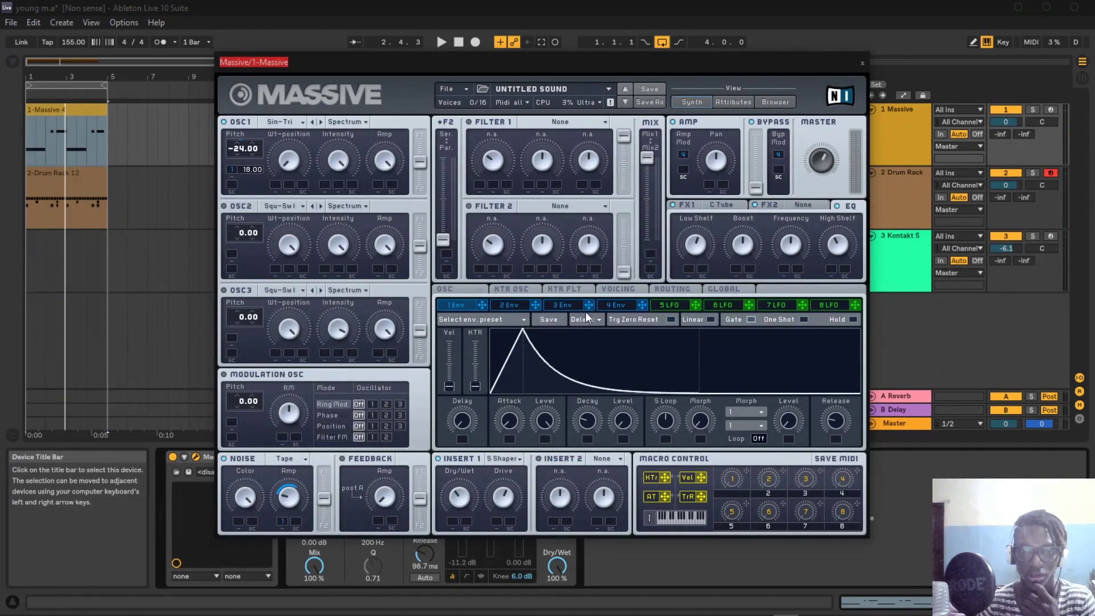
pyautogui.click(615, 305)
pyautogui.moveTo(512, 420); pyautogui.dragTo(506, 421)
pyautogui.press('space')
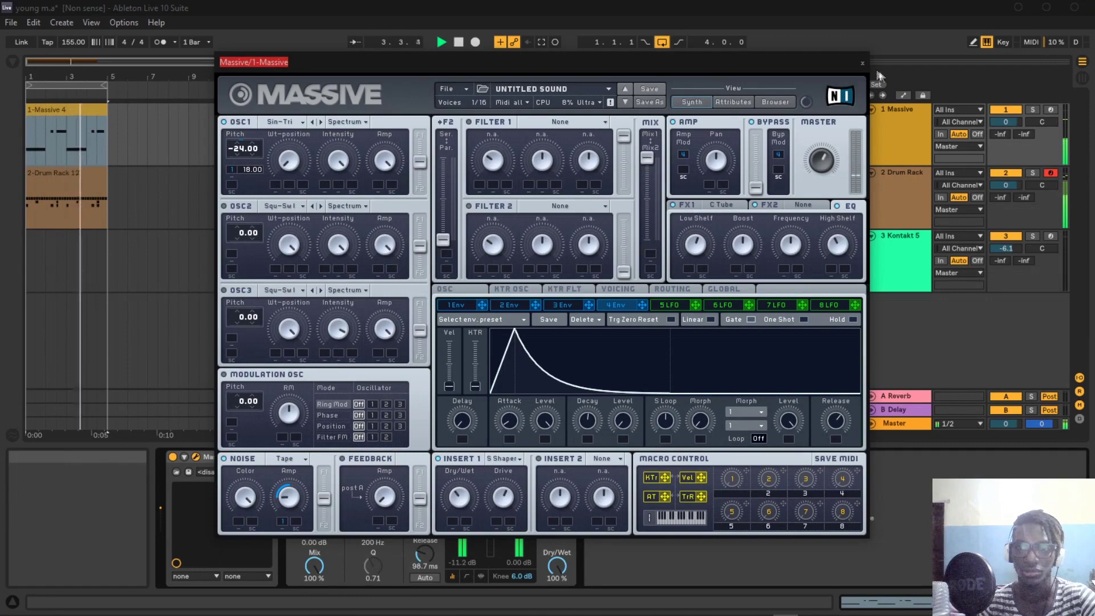
pyautogui.click(861, 63)
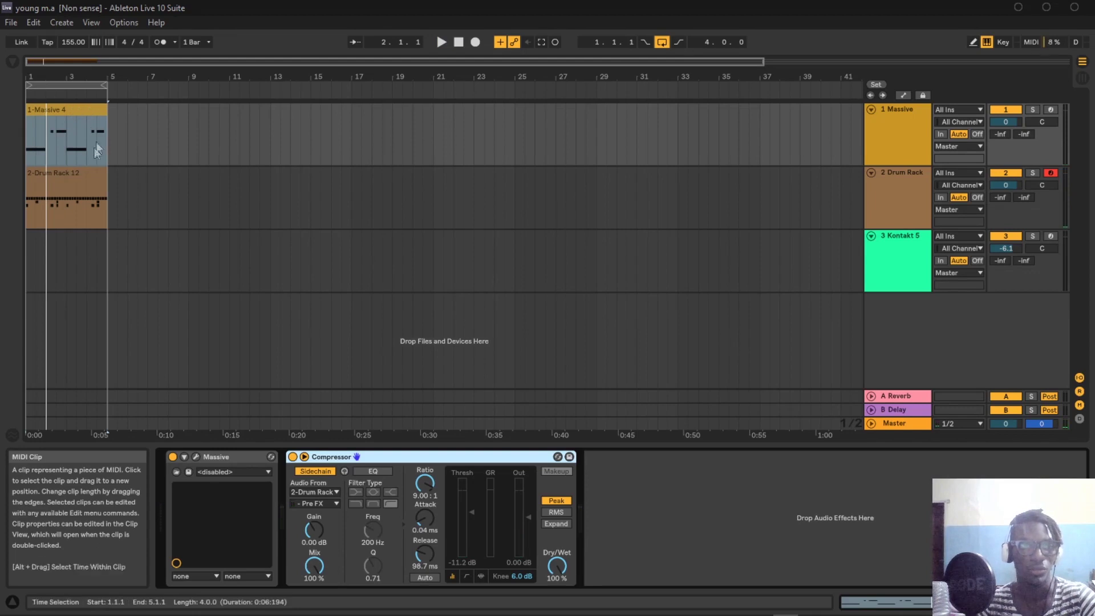
# Step: Create an empty four-bar MIDI clip from bar 1 to bar 5 on the Kontakt 5 track and arm that track for recording
pyautogui.moveTo(111, 261); pyautogui.dragTo(27, 265)
pyautogui.hotkey('ctrl', 'shift', 'm')
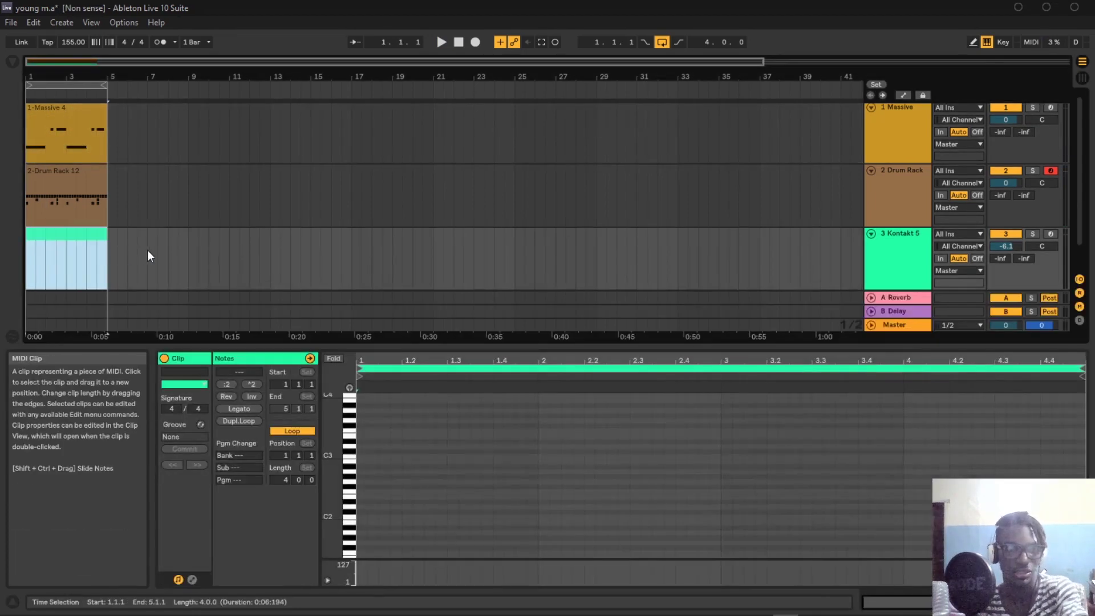
pyautogui.click(1051, 234)
# Step: Look through the patches loaded in the Kontakt 5 instrument, Pad - Much Needed and Pluck - Mellow
pyautogui.doubleClick(909, 243)
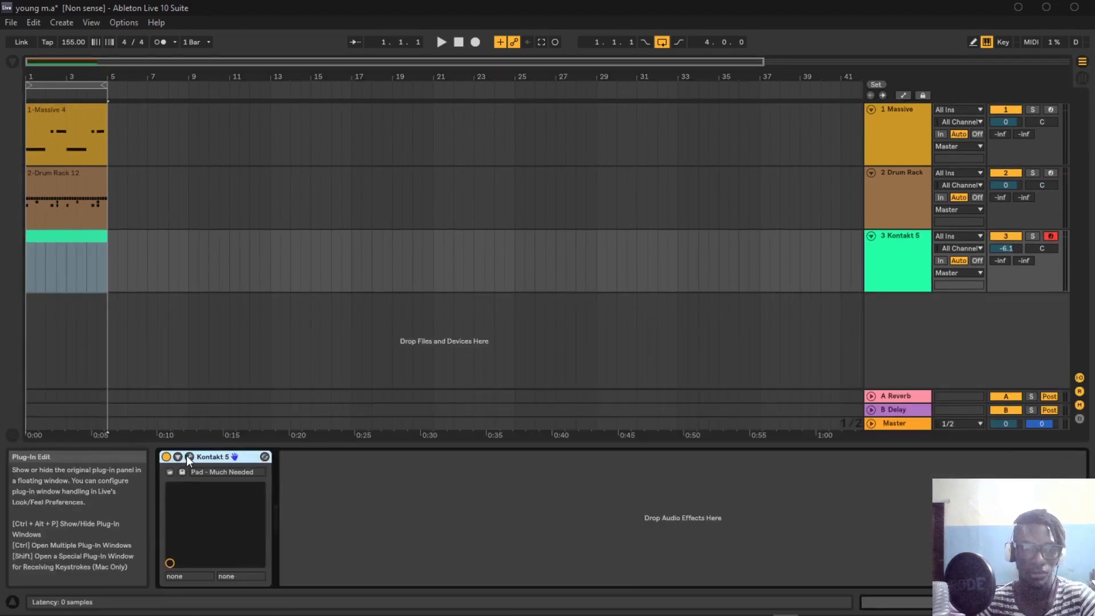
pyautogui.click(190, 457)
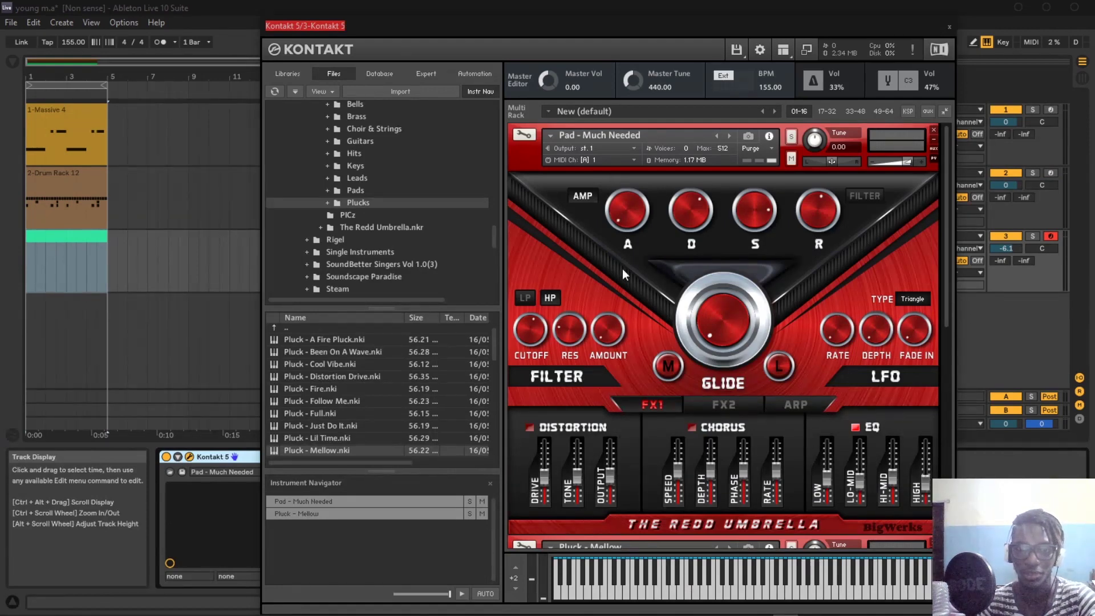
pyautogui.scroll(-3, 649, 260)
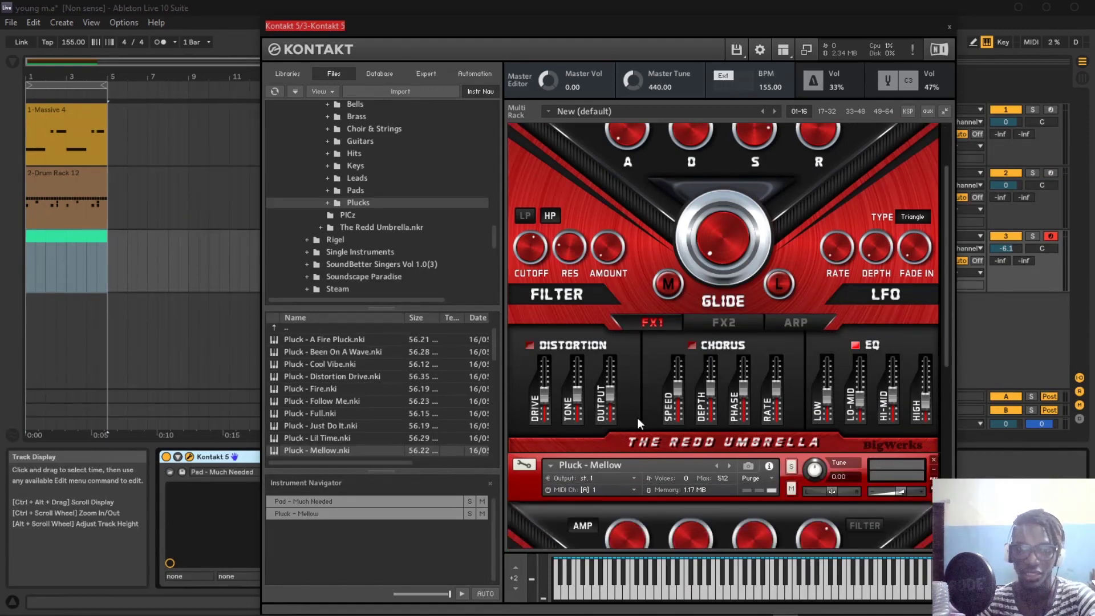
pyautogui.click(948, 27)
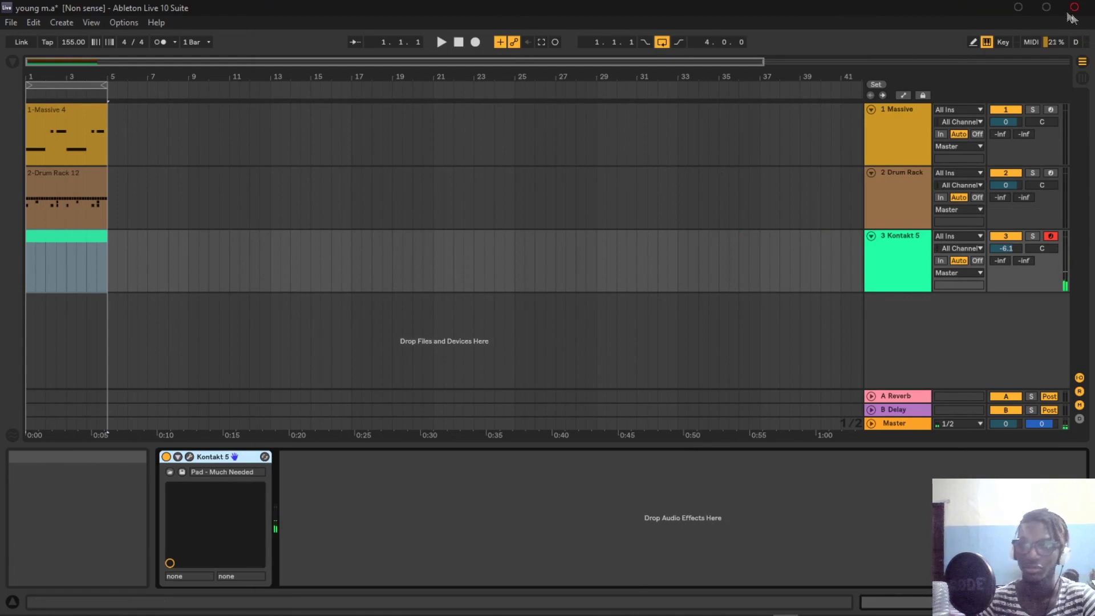
# Step: Record a four-bar melody of C4, F#4 and E4 notes on the Kontakt 5 track and open the clip's notes
pyautogui.click(475, 43)
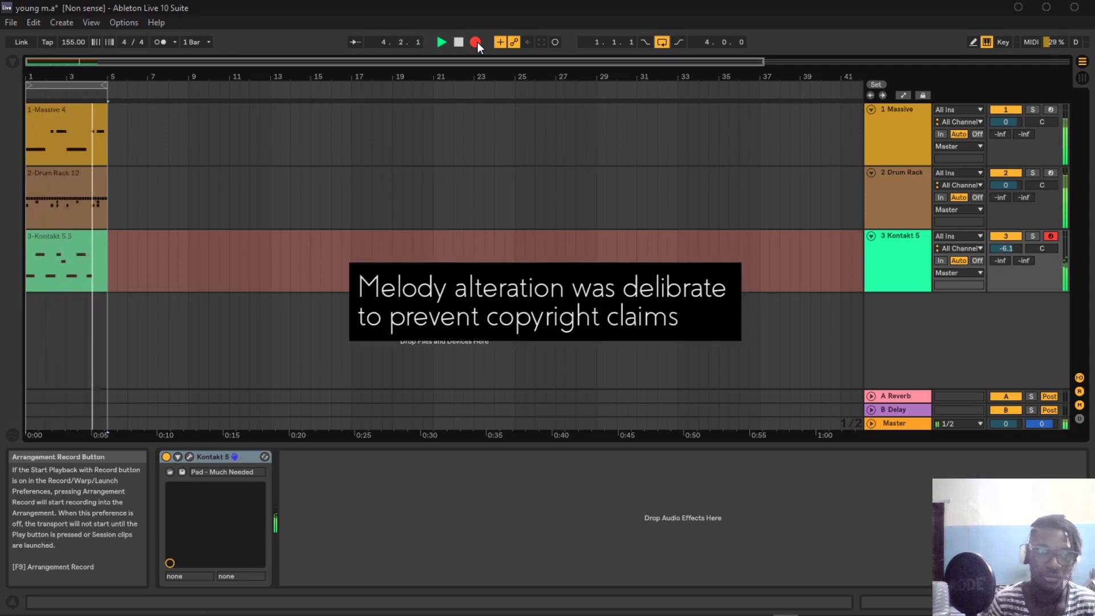
pyautogui.click(477, 42)
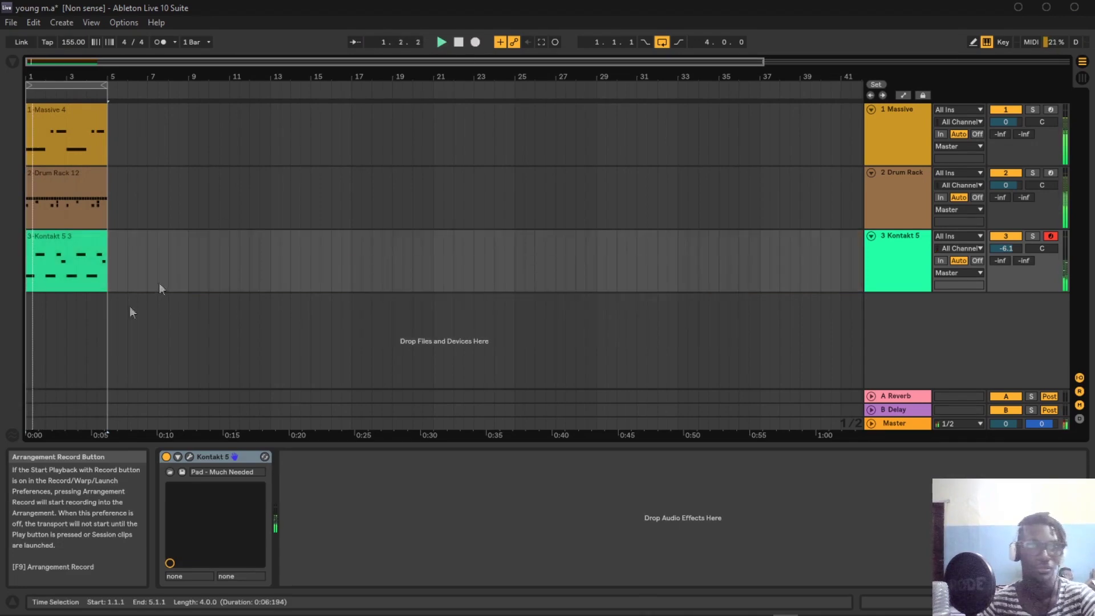
pyautogui.doubleClick(74, 244)
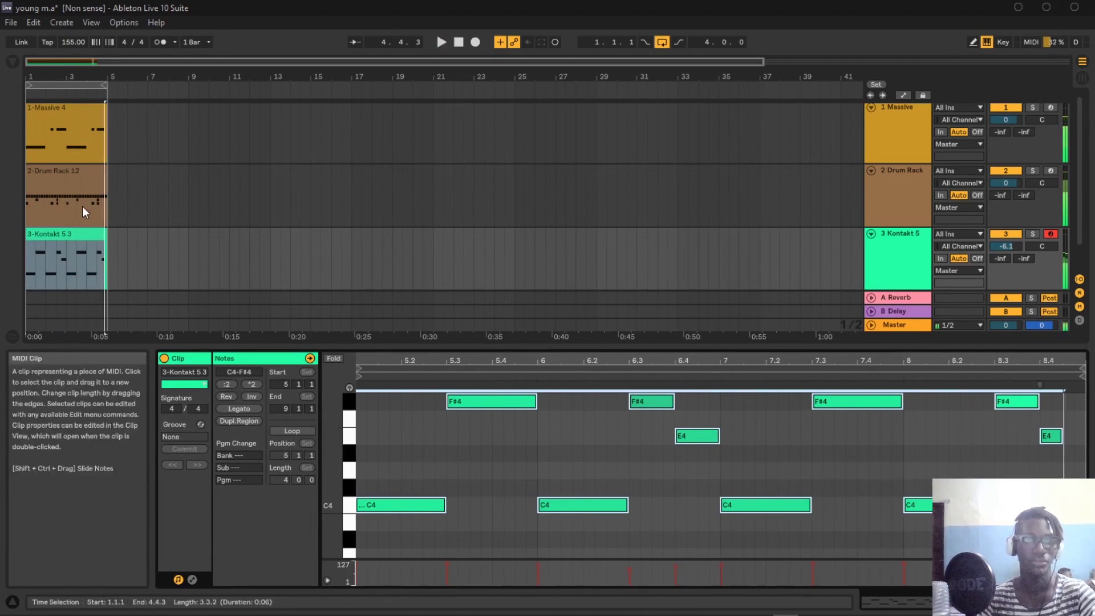
# Step: Search the browser for "pro q" and add FabFilter Pro-Q 3 after the Kontakt 5 instrument
pyautogui.click(889, 252)
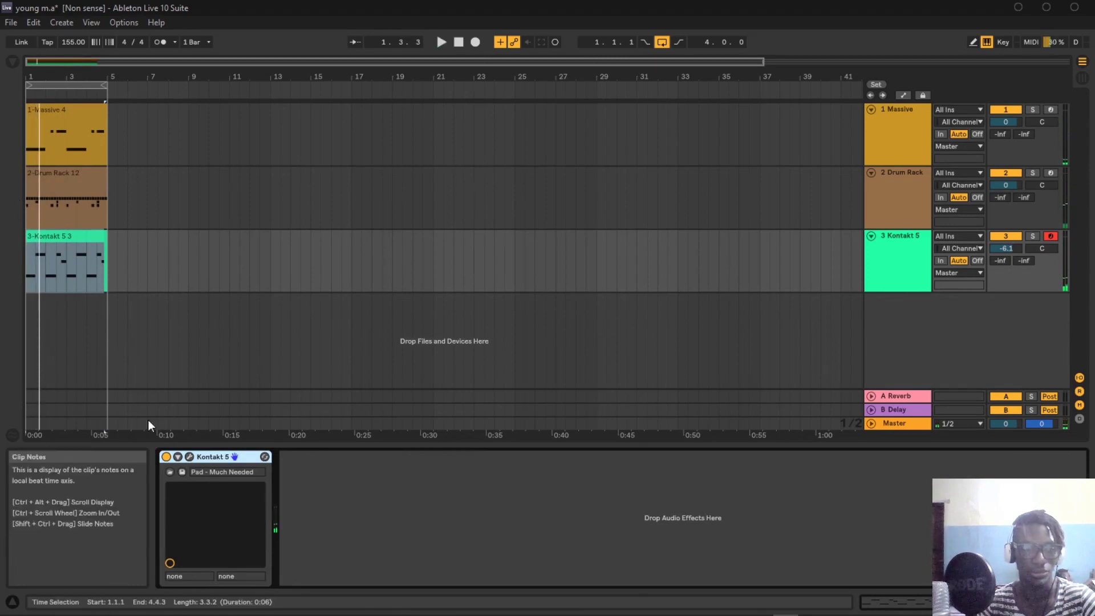
pyautogui.click(12, 61)
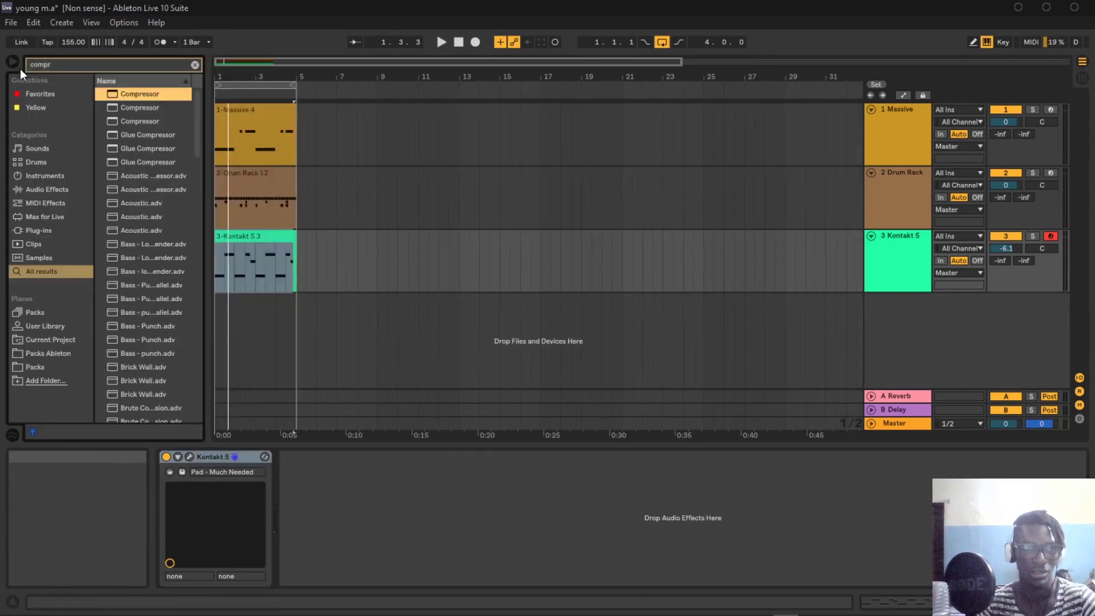
pyautogui.doubleClick(78, 66)
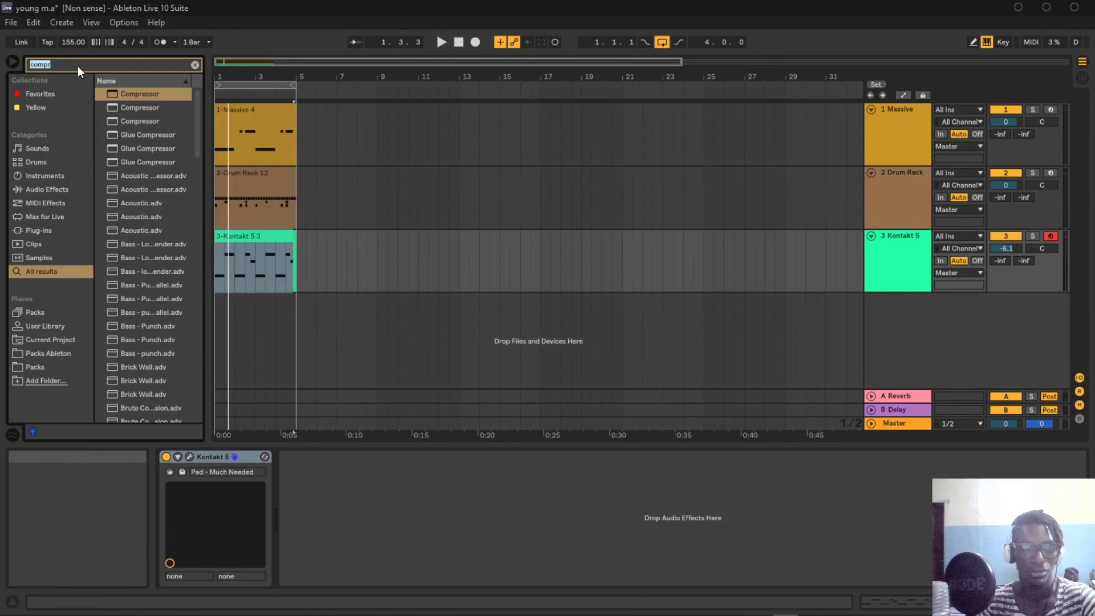
pyautogui.press('BackSpace')
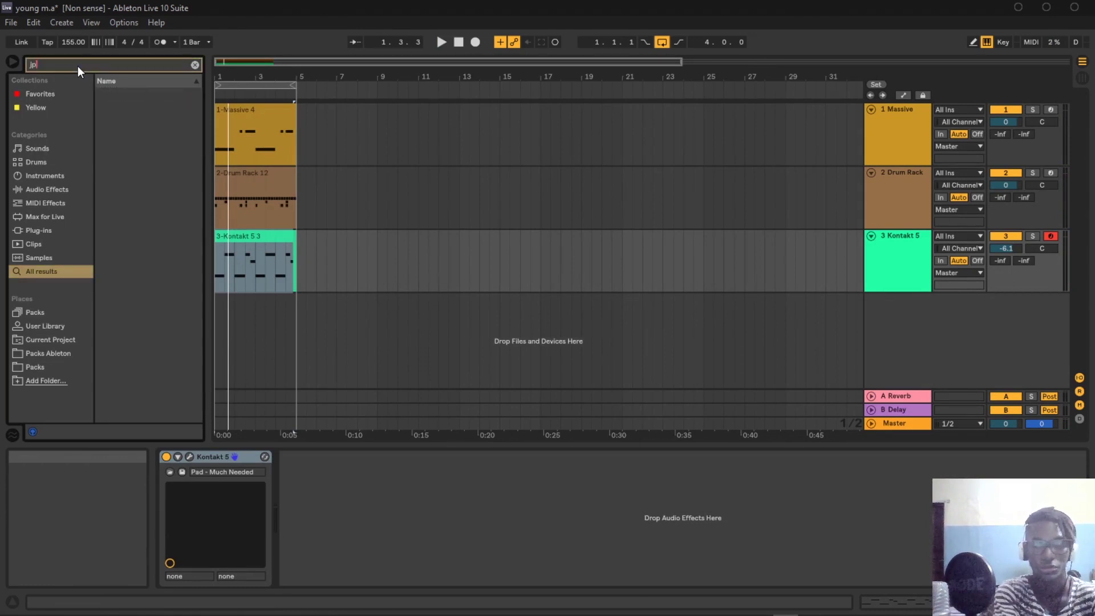
pyautogui.write('pro q')
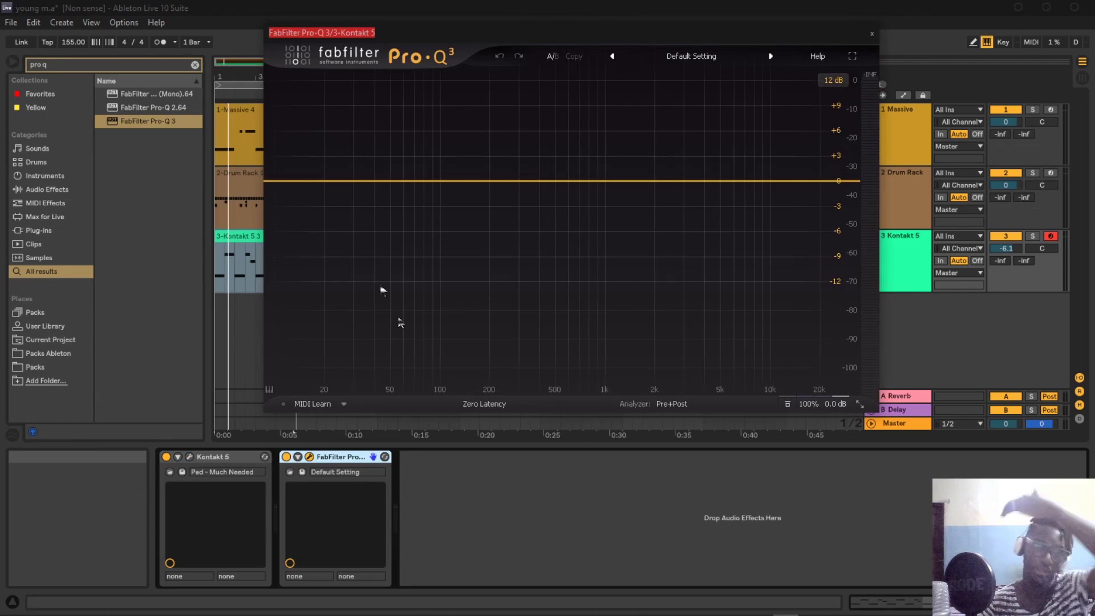
# Step: Add a Low Cut band in Pro-Q 3 at roughly 300 Hz and start playback
pyautogui.moveTo(368, 181); pyautogui.dragTo(404, 204)
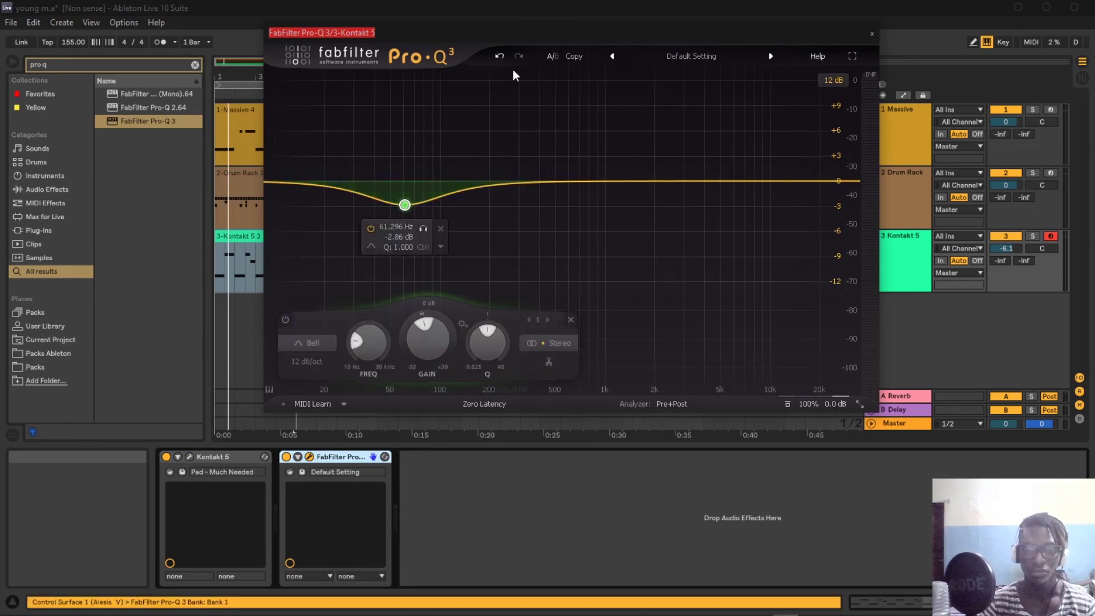
pyautogui.click(307, 343)
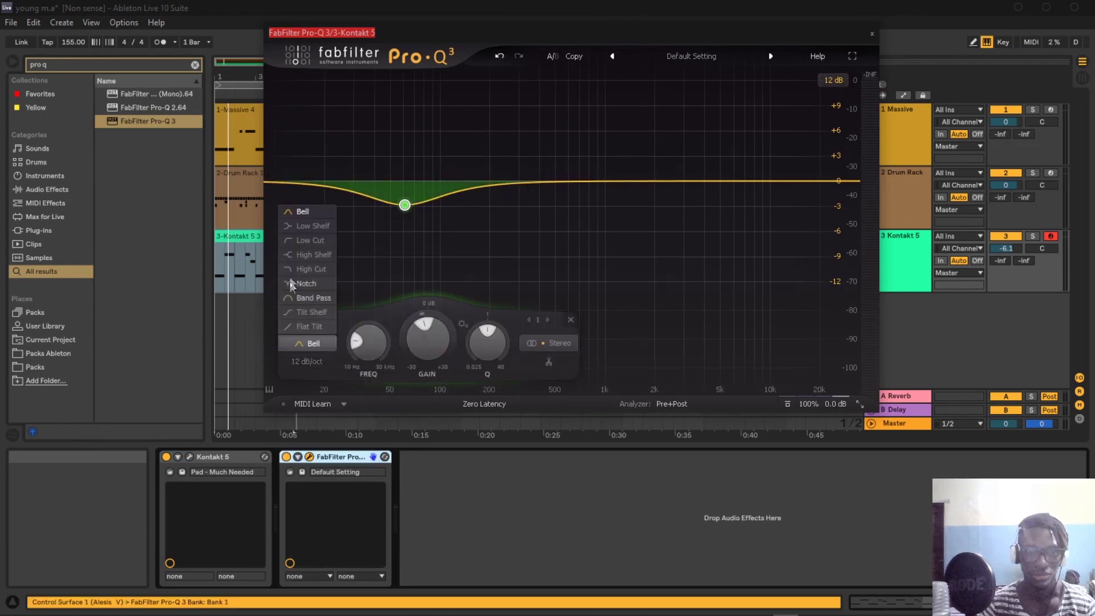
pyautogui.click(313, 242)
pyautogui.moveTo(409, 186); pyautogui.dragTo(528, 200)
pyautogui.press('space')
# Step: Add a second Pro-Q 3 band in the high range and make it a High Cut at roughly 8.5 kHz
pyautogui.moveTo(728, 181); pyautogui.dragTo(802, 235)
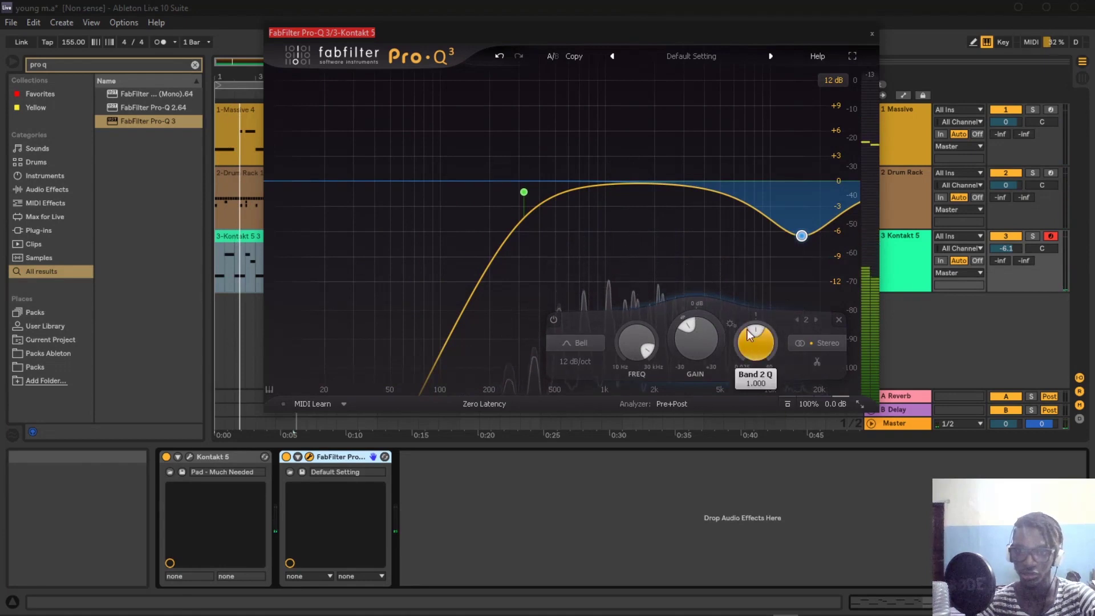
pyautogui.click(594, 348)
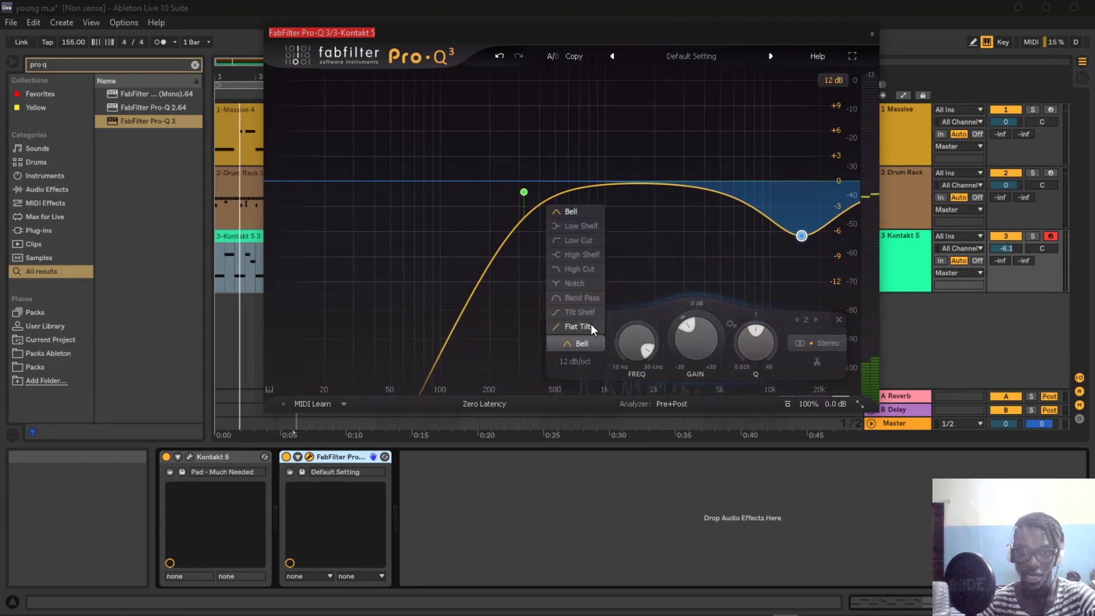
pyautogui.click(583, 269)
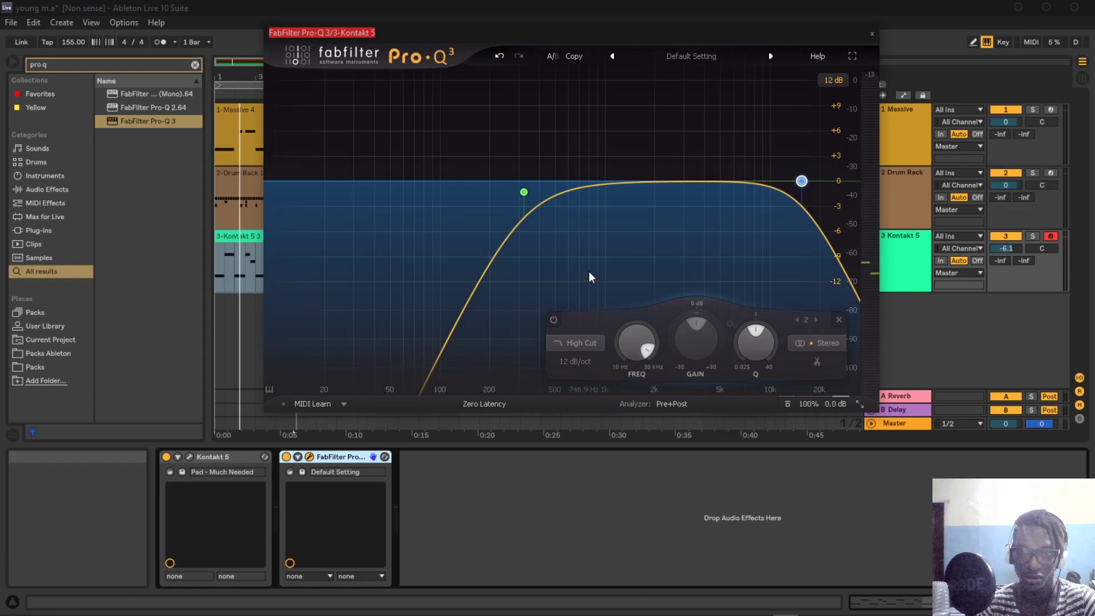
pyautogui.moveTo(646, 352); pyautogui.dragTo(647, 381)
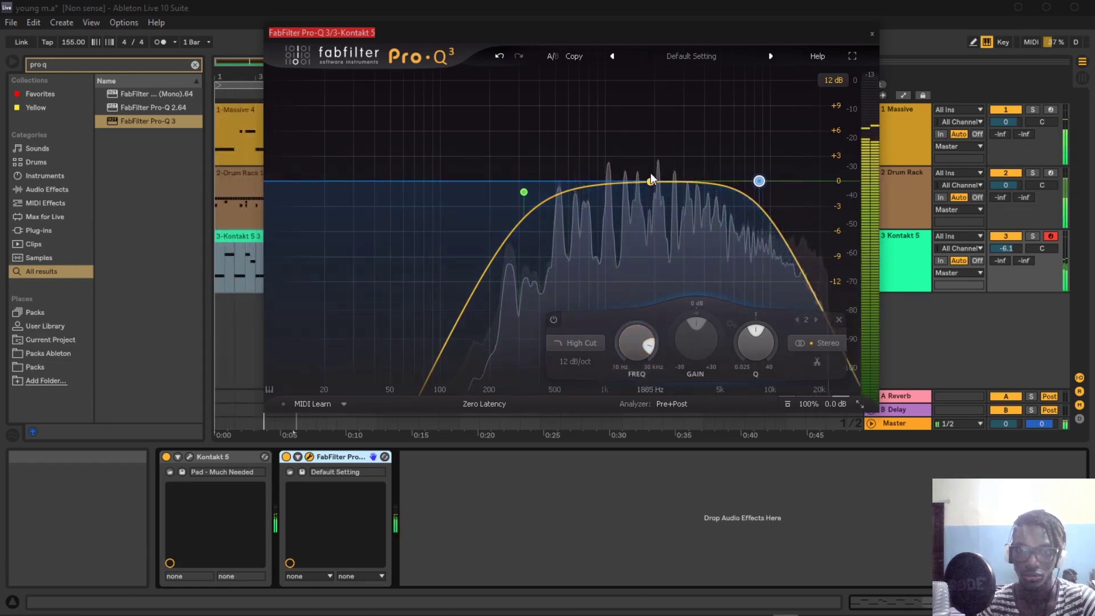
# Step: Add a narrow bell boost of about +8.57 dB at 2840 Hz with Q 11.89, and raise the low cut to roughly 600 Hz
pyautogui.moveTo(652, 180); pyautogui.dragTo(648, 142)
pyautogui.moveTo(724, 340); pyautogui.dragTo(695, 277)
pyautogui.moveTo(647, 141); pyautogui.dragTo(660, 133)
pyautogui.moveTo(683, 94); pyautogui.dragTo(685, 53)
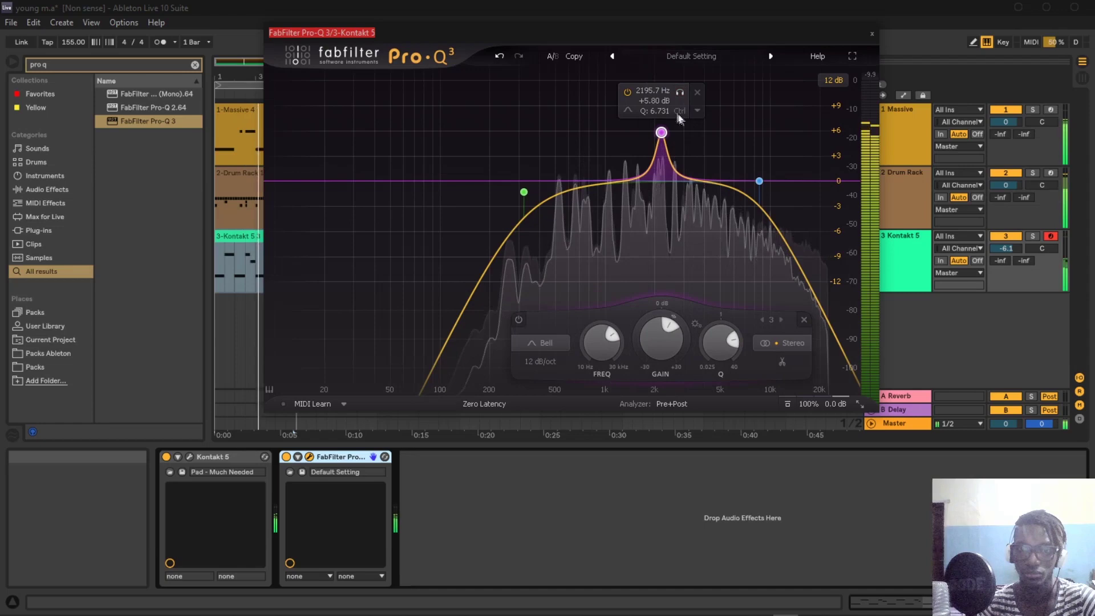
pyautogui.scroll(5, 722, 343)
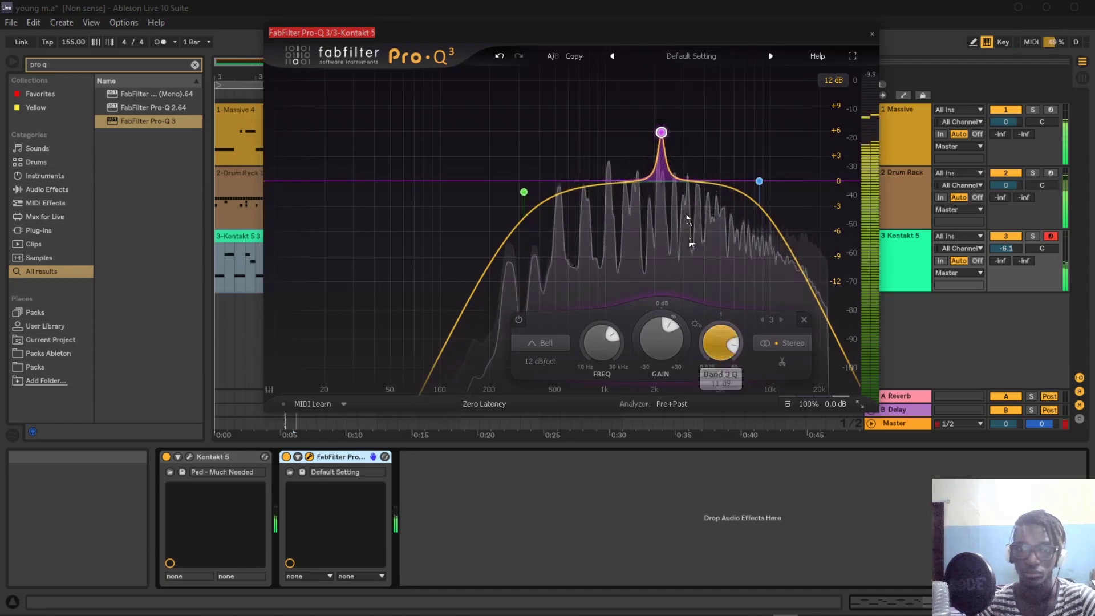
pyautogui.moveTo(662, 137); pyautogui.dragTo(679, 110)
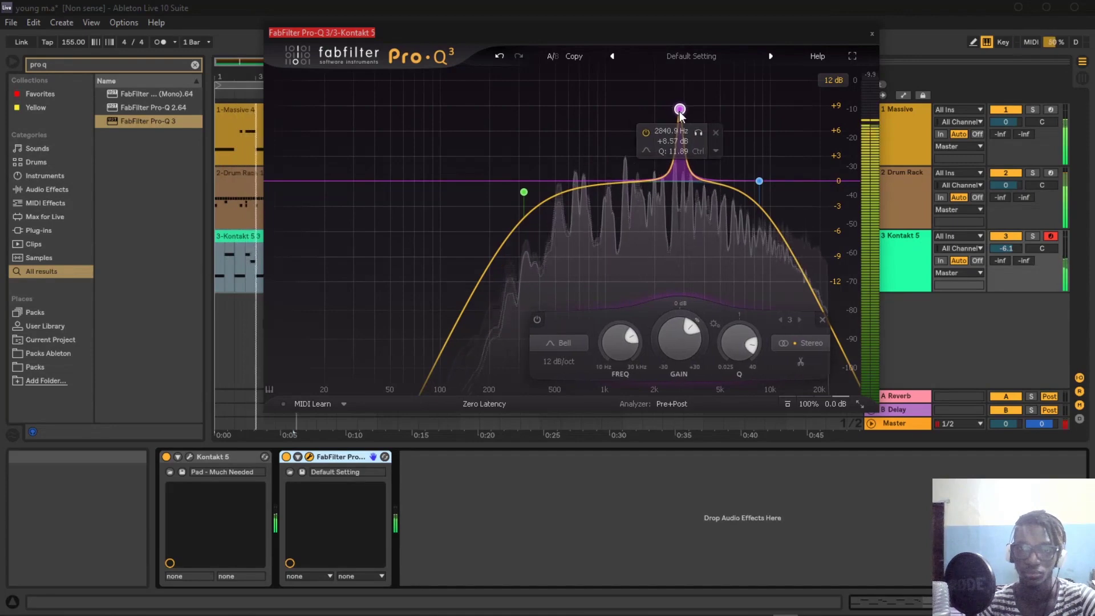
pyautogui.moveTo(523, 192); pyautogui.dragTo(570, 192)
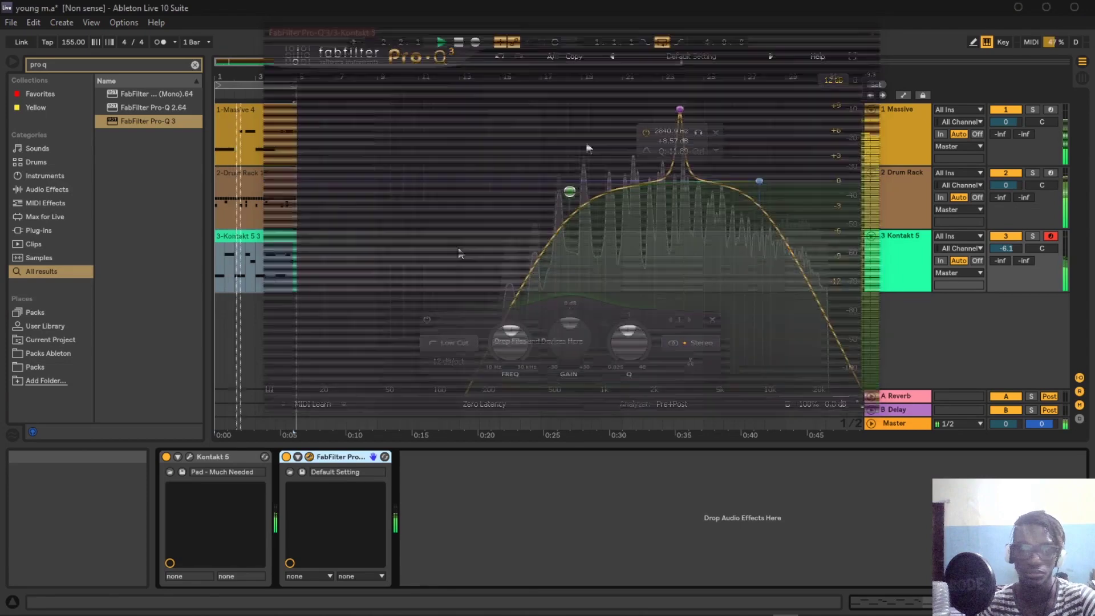
# Step: Extend the last E4 note of the Kontakt 5 clip to the end of its fourth bar
pyautogui.doubleClick(288, 262)
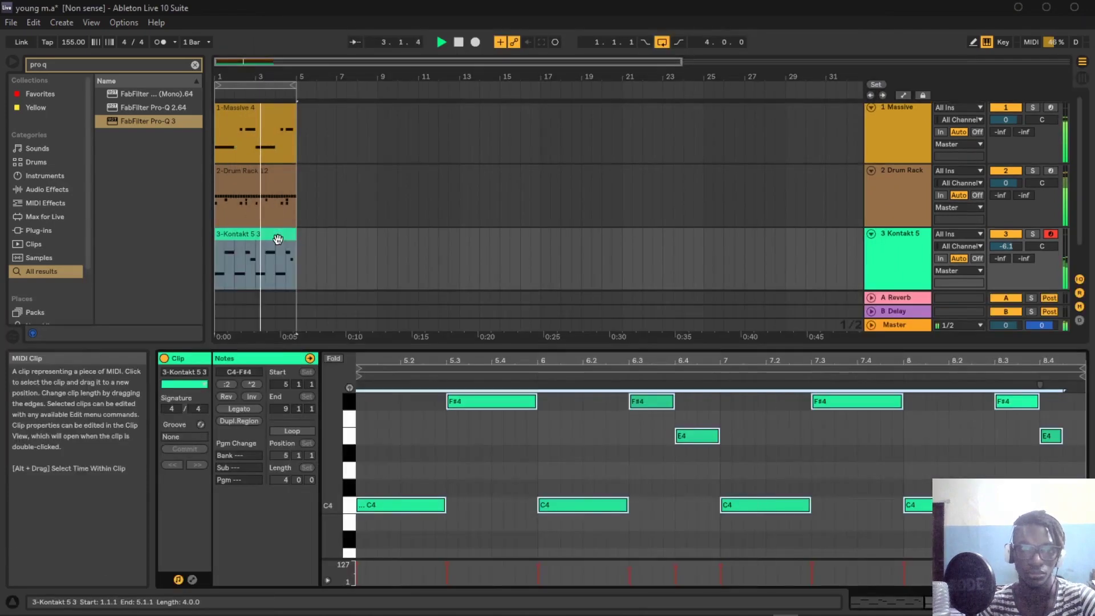
pyautogui.click(1058, 436)
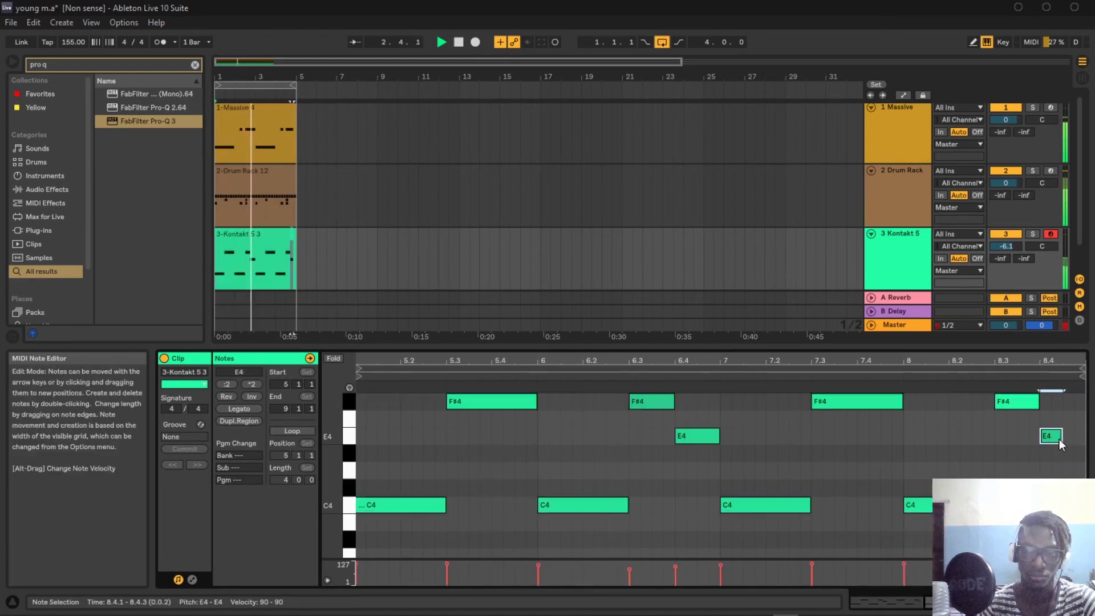
pyautogui.moveTo(1060, 438); pyautogui.dragTo(1083, 438)
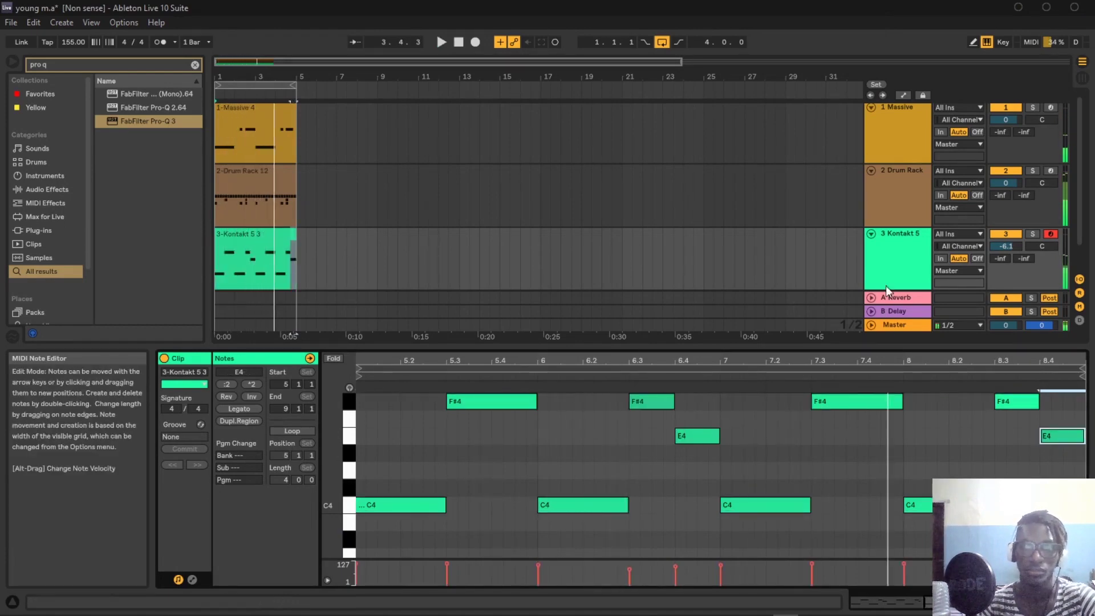
# Step: Search the browser for "glitch" and add dblue_Glitch_v1_3.64 after Pro-Q 3 on the Kontakt 5 track
pyautogui.click(887, 266)
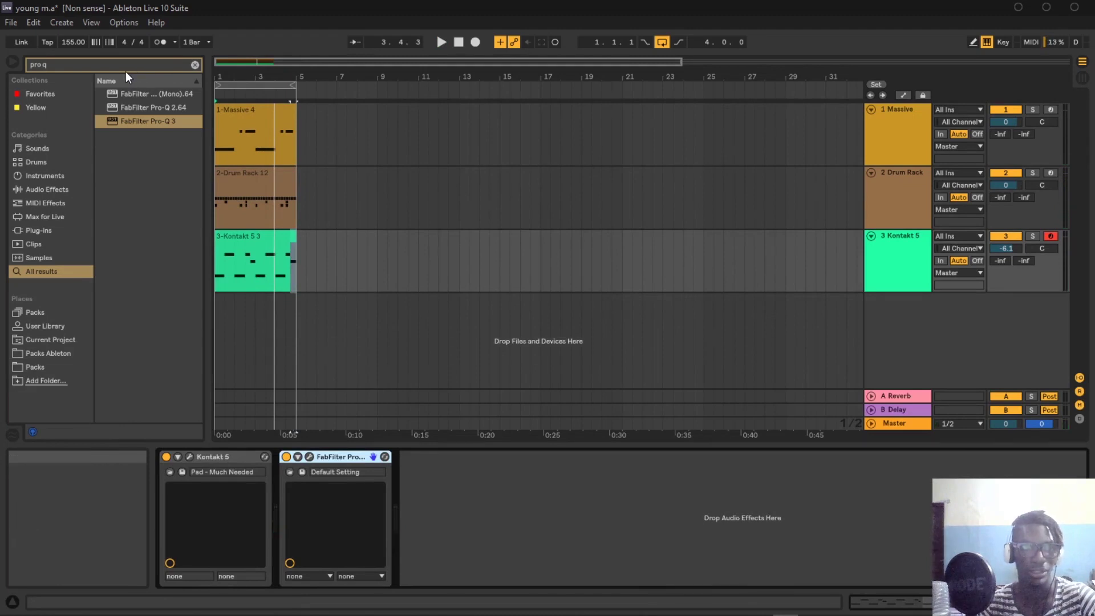
pyautogui.hotkey('ctrl', 'f')
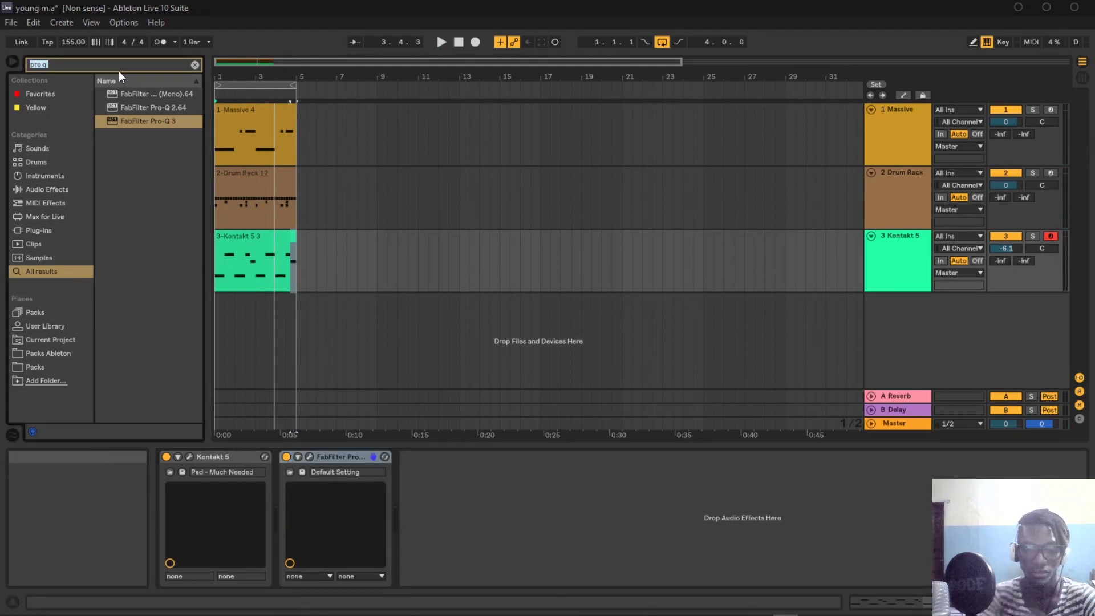
pyautogui.write('glitch')
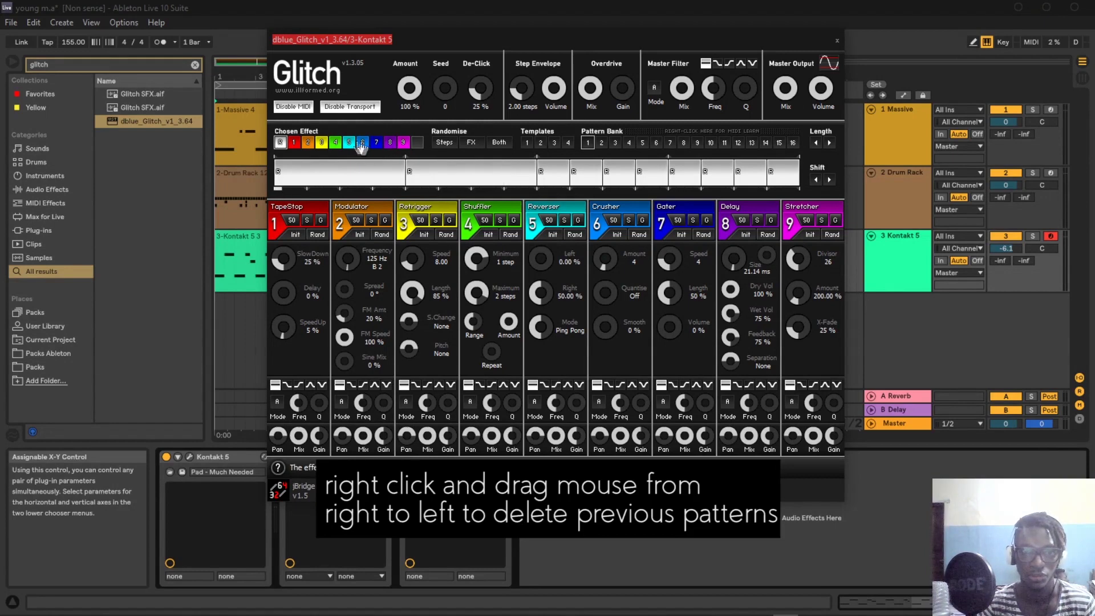
# Step: Fill the Glitch pattern with four equal Reverser blocks and play the beat
pyautogui.click(281, 183)
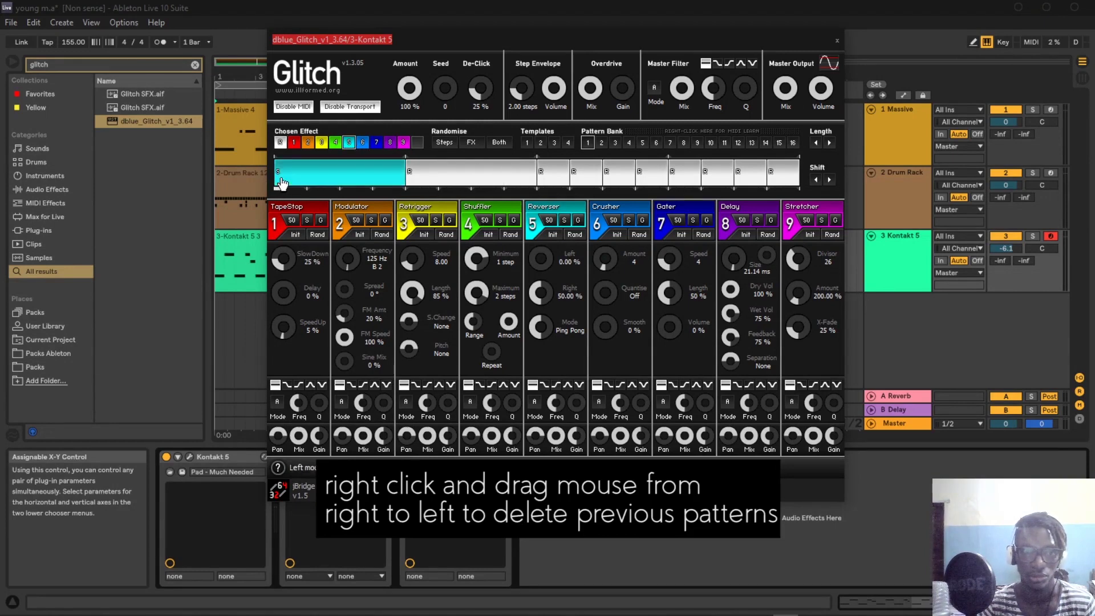
pyautogui.click(416, 186)
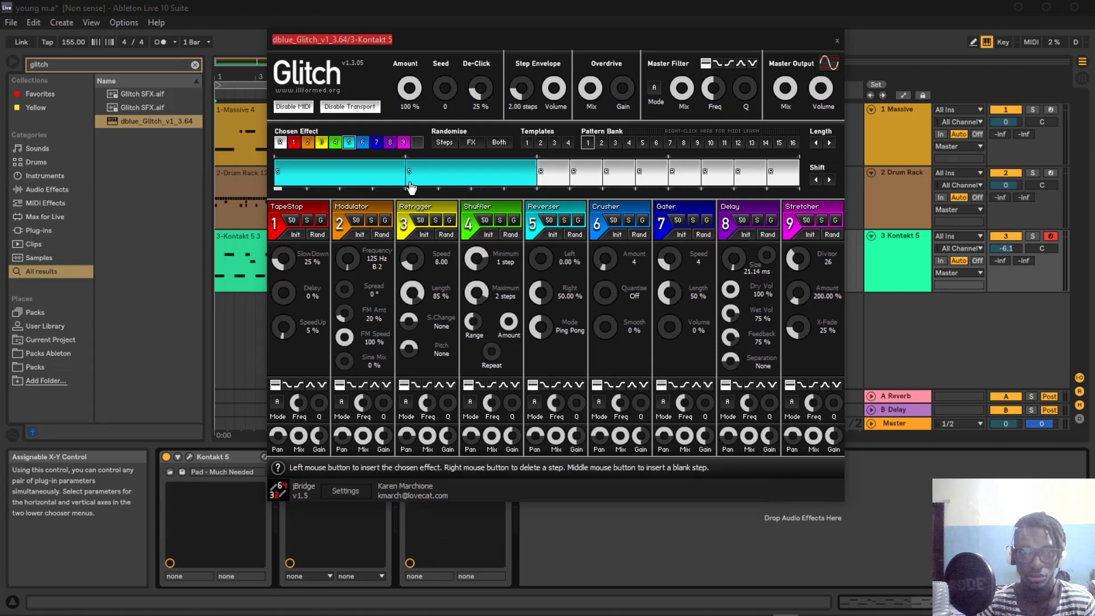
pyautogui.click(546, 185)
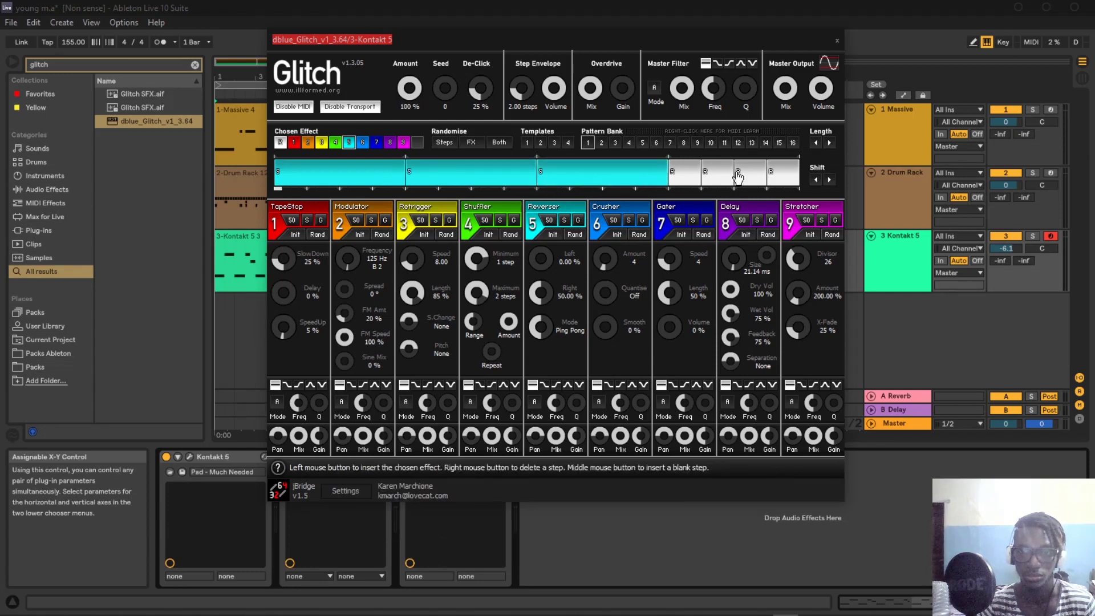
pyautogui.click(673, 179)
pyautogui.press('space')
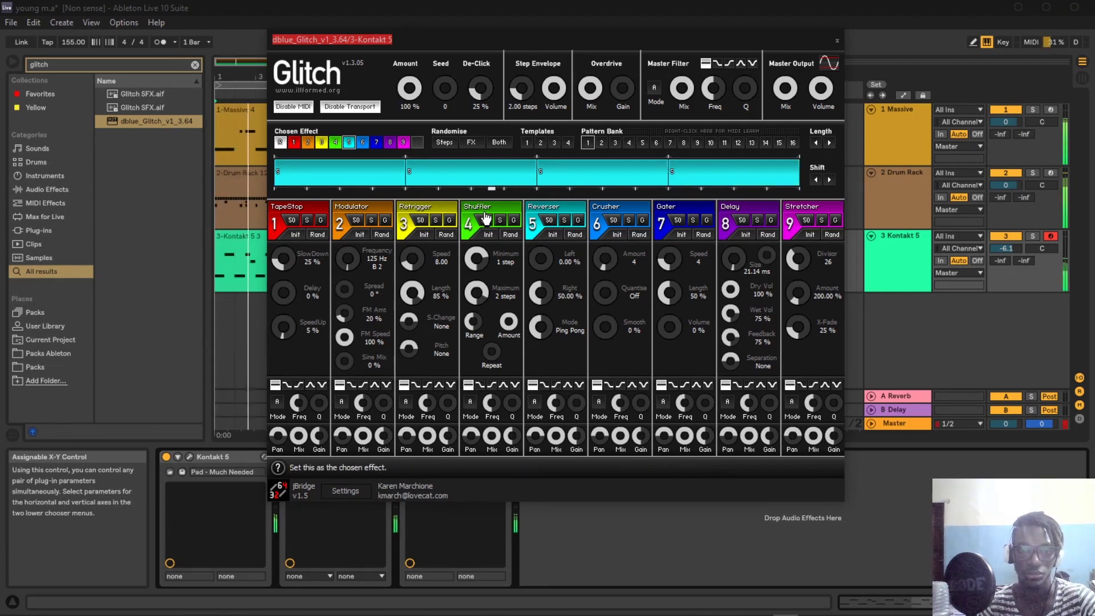
# Step: Change the Reverser's filter shape and split its pattern into eight equal Reverser blocks, closing Glitch
pyautogui.click(567, 385)
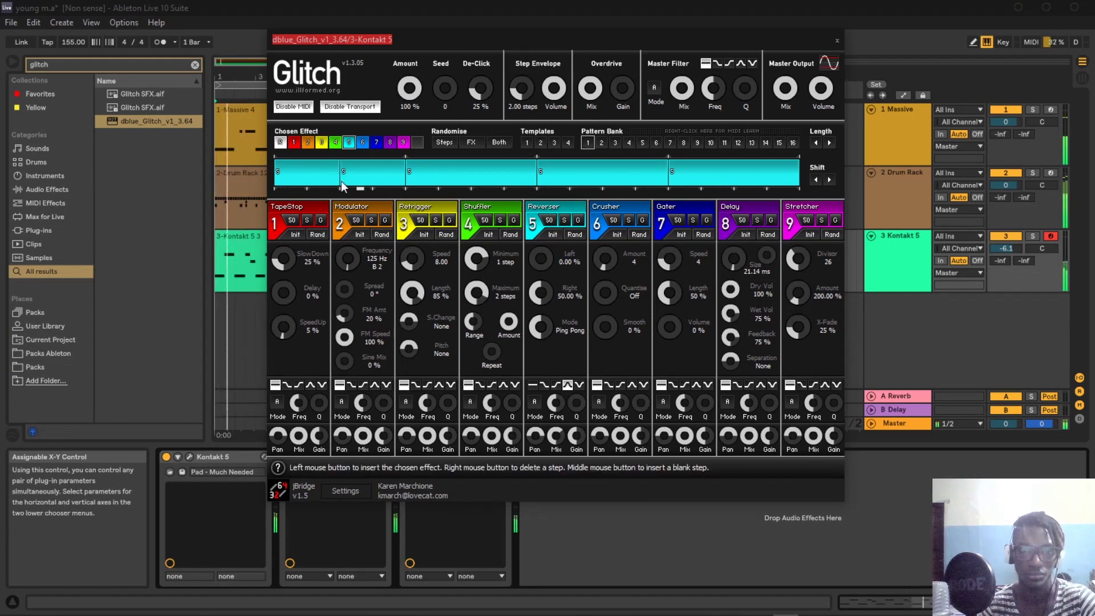
pyautogui.click(479, 181)
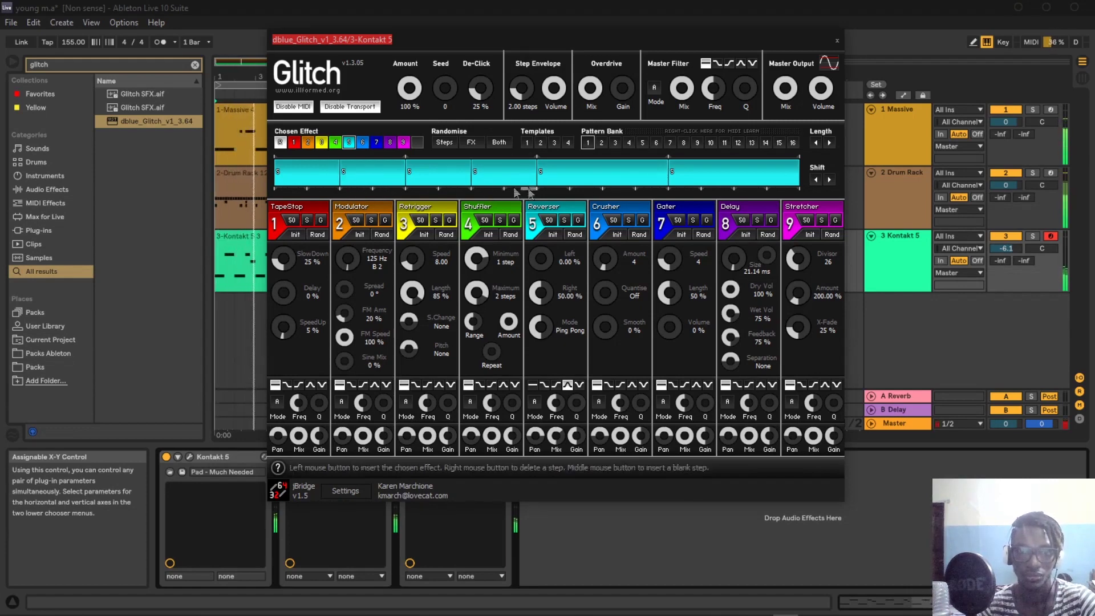
pyautogui.click(608, 180)
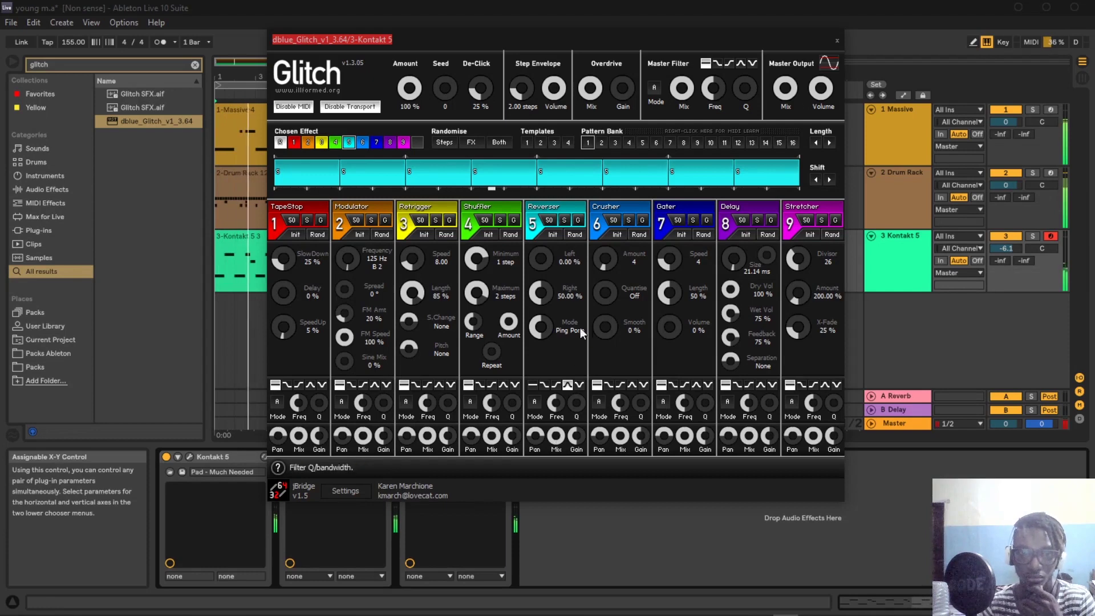
pyautogui.click(837, 42)
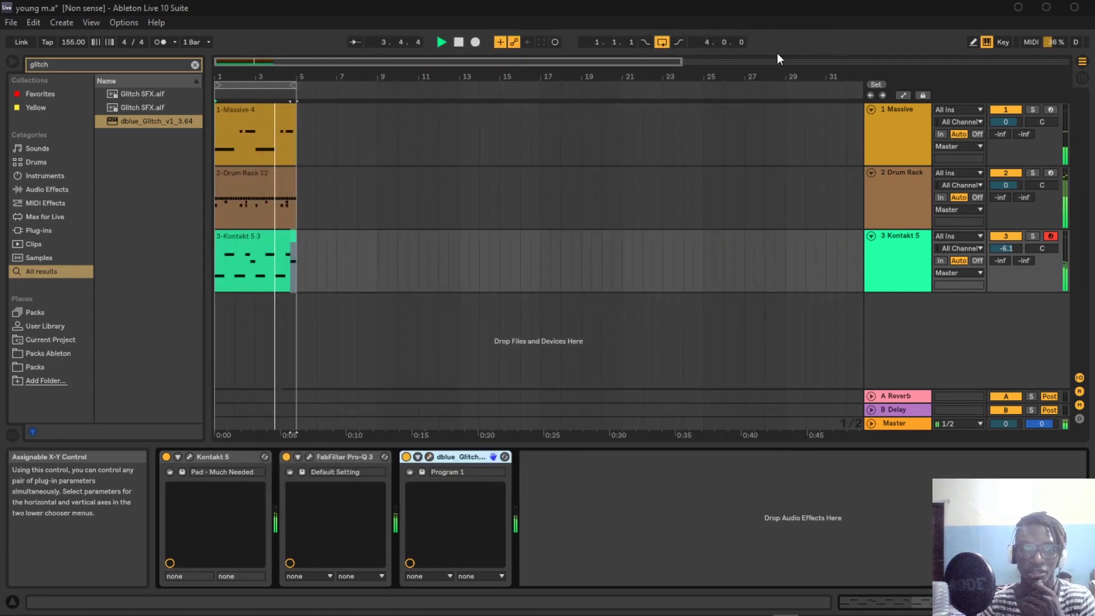
# Step: Reopen the Kontakt 5 track's Pro-Q 3, raise the low cut to about 679 Hz and shift the narrow boost higher in frequency
pyautogui.click(881, 266)
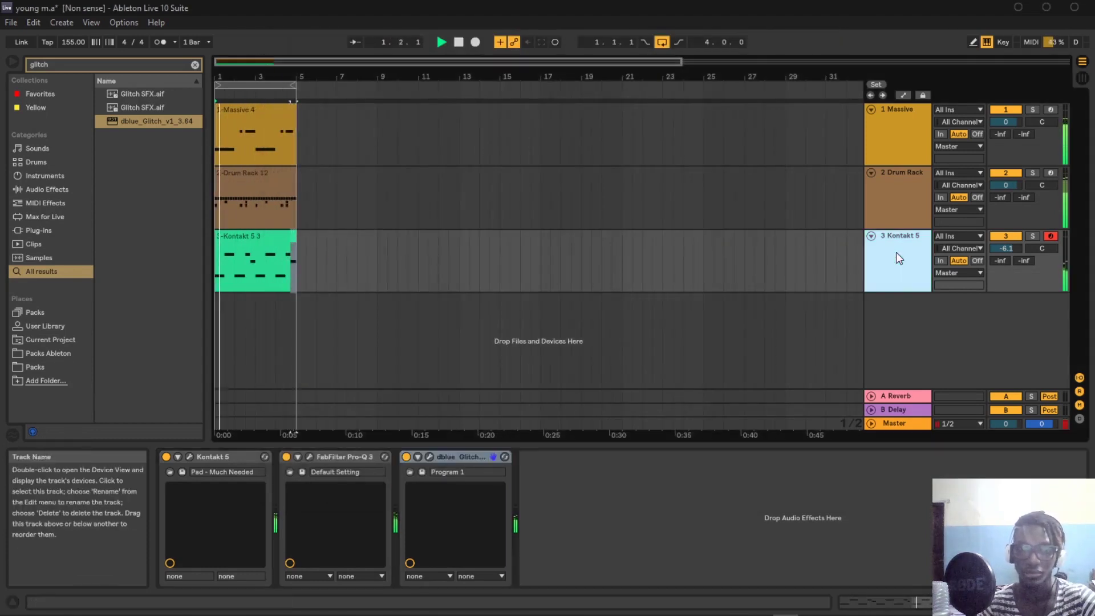
pyautogui.click(308, 461)
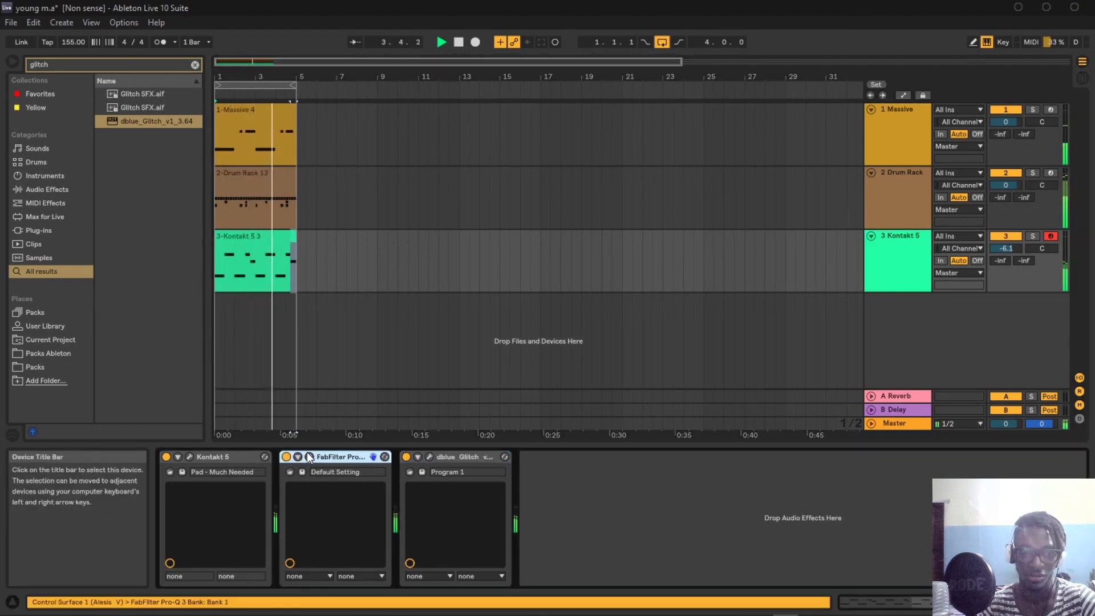
pyautogui.click(309, 457)
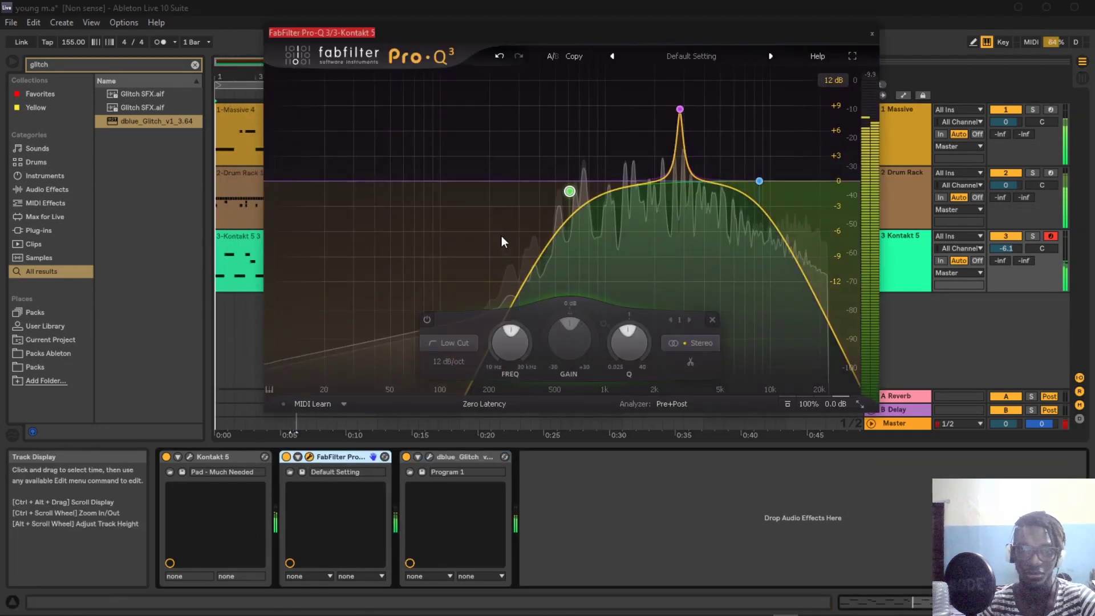
pyautogui.moveTo(572, 197); pyautogui.dragTo(582, 194)
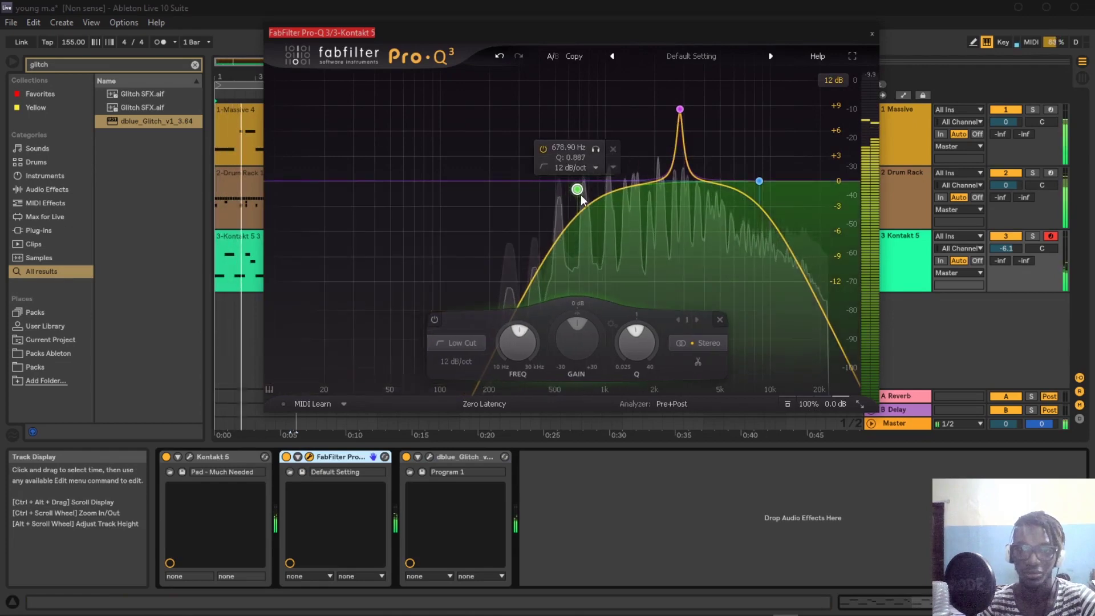
pyautogui.moveTo(680, 109); pyautogui.dragTo(701, 115)
pyautogui.click(872, 34)
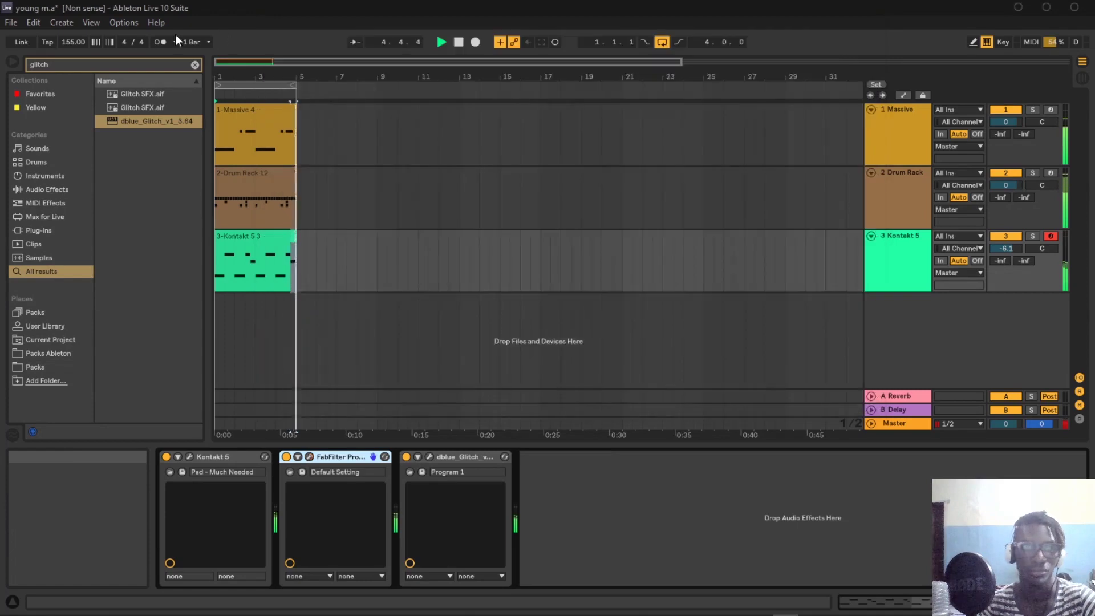
# Step: Search the browser for "delay" and add Simple Delay after Glitch on the Kontakt 5 track
pyautogui.click(157, 64)
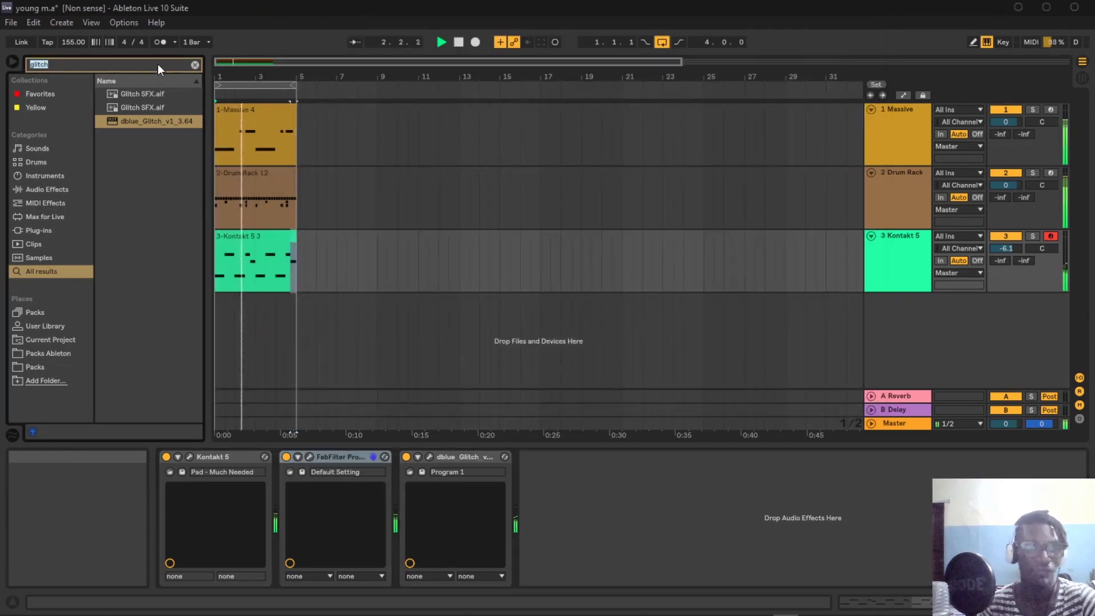
pyautogui.write('dr')
pyautogui.press('BackSpace')
pyautogui.write('elay')
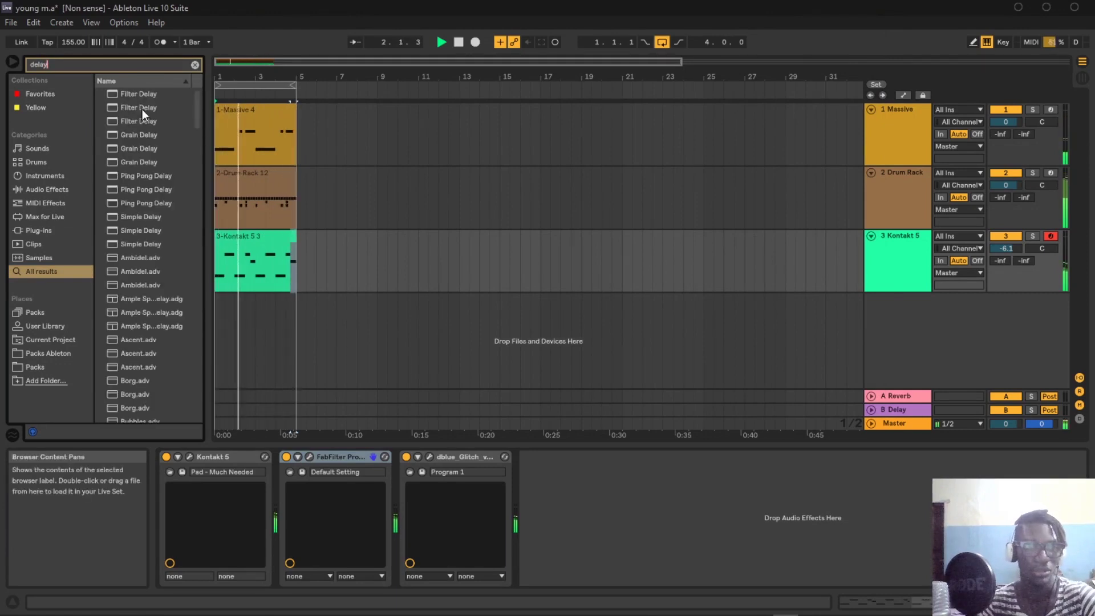
pyautogui.moveTo(146, 232); pyautogui.dragTo(529, 482)
# Step: Switch both Simple Delay channels to Time mode, with 10 ms on L, 1 ms on R and Dry/Wet at 100%
pyautogui.click(548, 505)
pyautogui.click(548, 542)
pyautogui.click(588, 505)
pyautogui.write('10')
pyautogui.press('Return')
pyautogui.click(582, 542)
pyautogui.write('1')
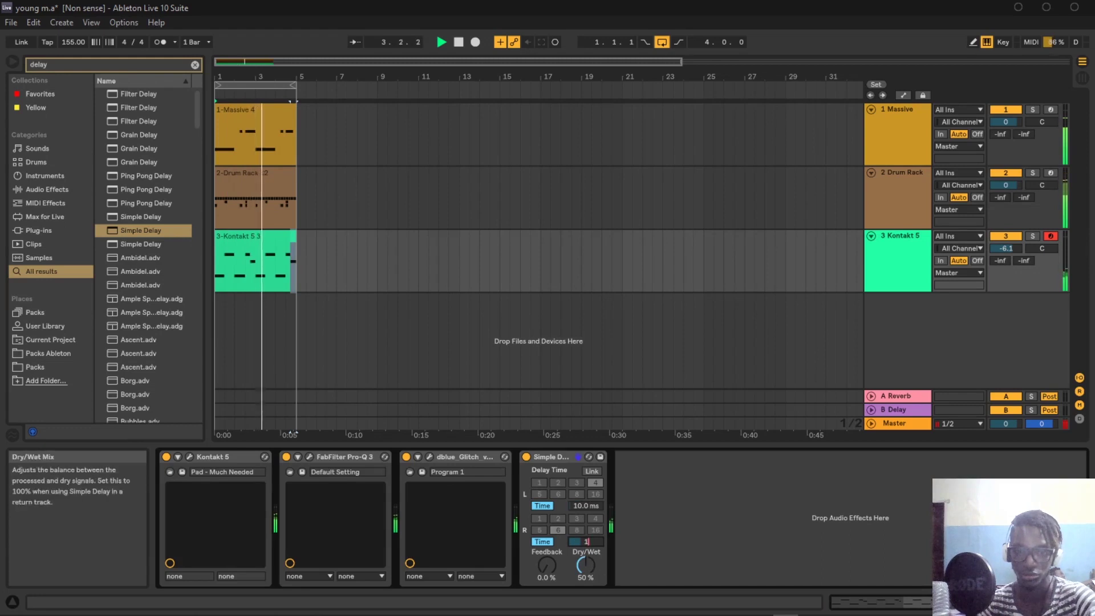
pyautogui.moveTo(587, 556); pyautogui.dragTo(597, 543)
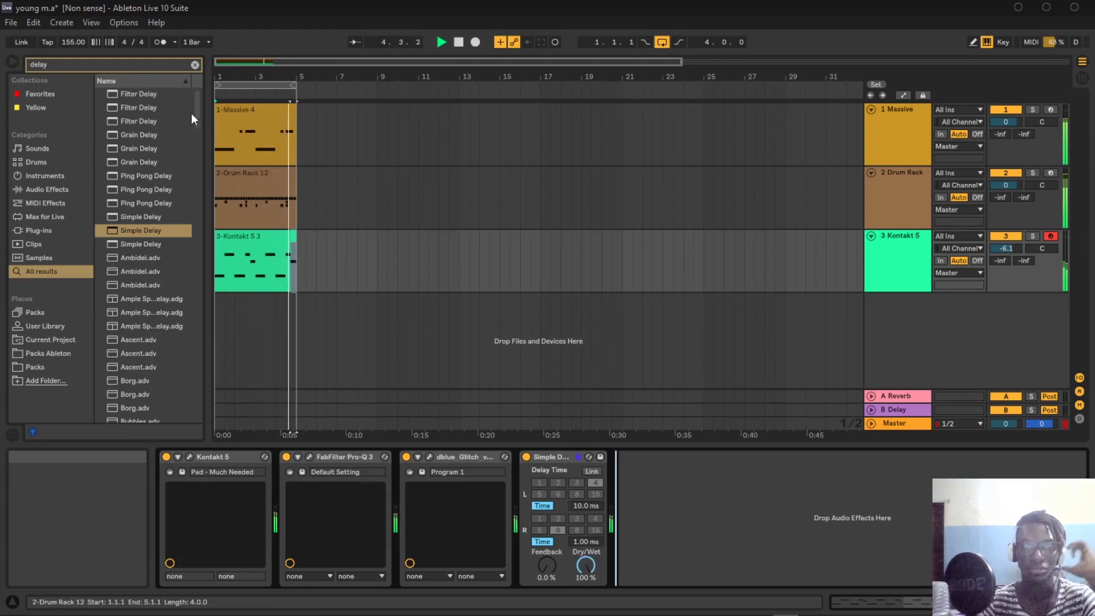
# Step: Clear the browser search, hide the browser and stop playback
pyautogui.click(195, 64)
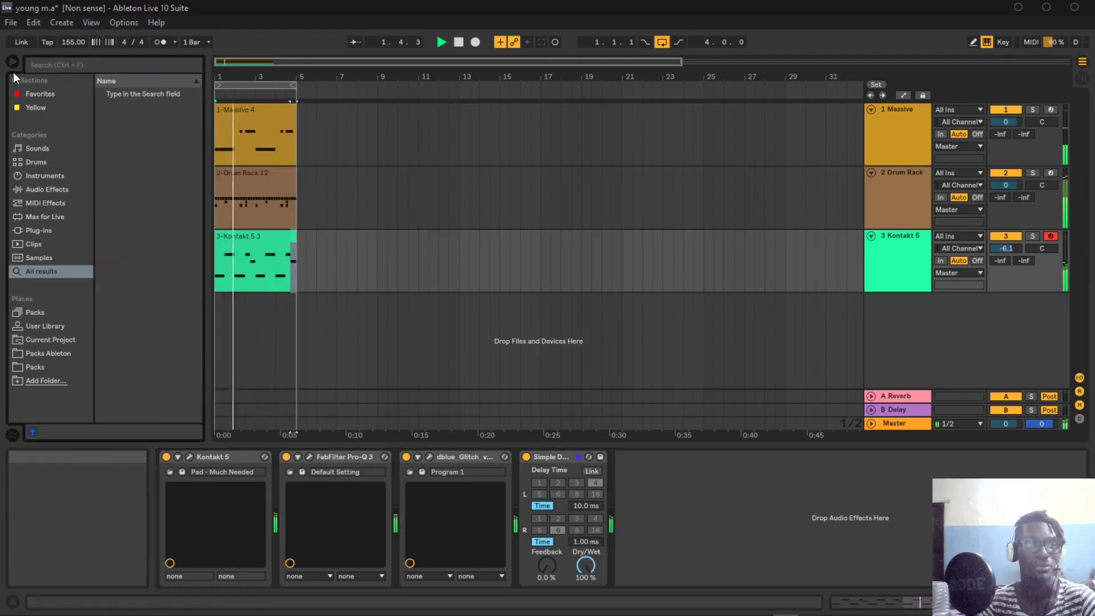
pyautogui.click(13, 63)
pyautogui.press('space')
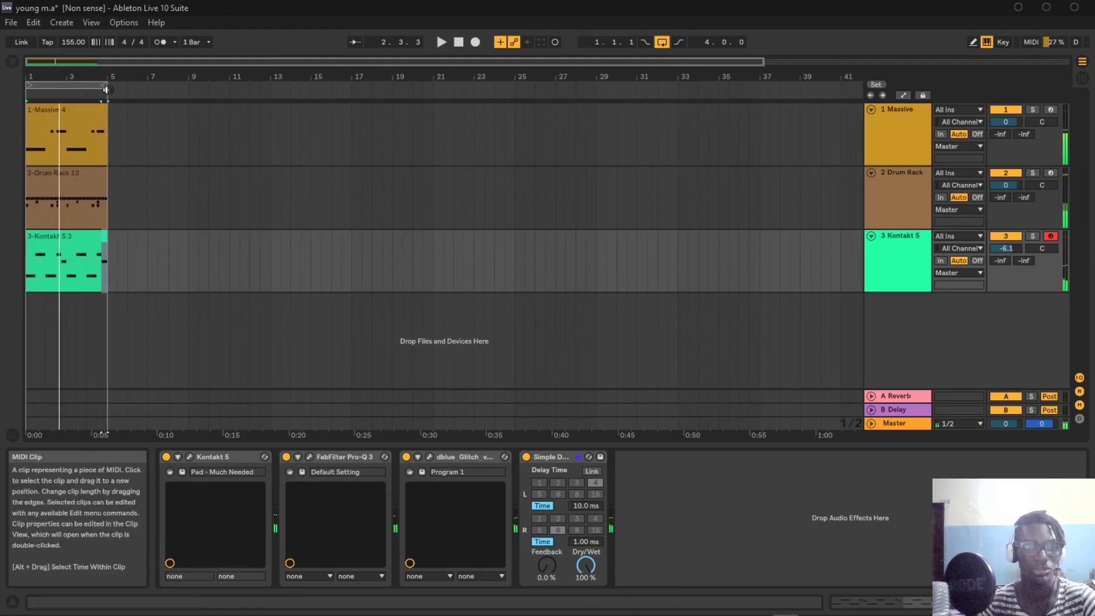
# Step: Duplicate the Massive, Drum Rack and Kontakt 5 clips four times up to bar 21 and extend the loop over all of them
pyautogui.click(87, 107)
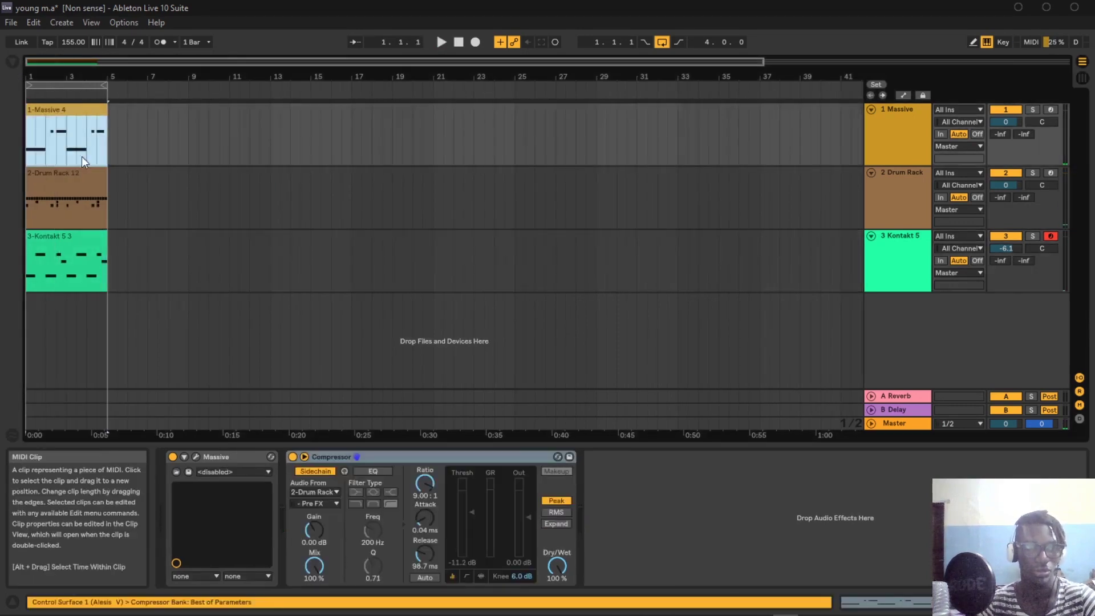
pyautogui.keyDown('shift'); pyautogui.click(76, 183); pyautogui.keyUp('shift')
pyautogui.keyDown('shift'); pyautogui.click(76, 253); pyautogui.keyUp('shift')
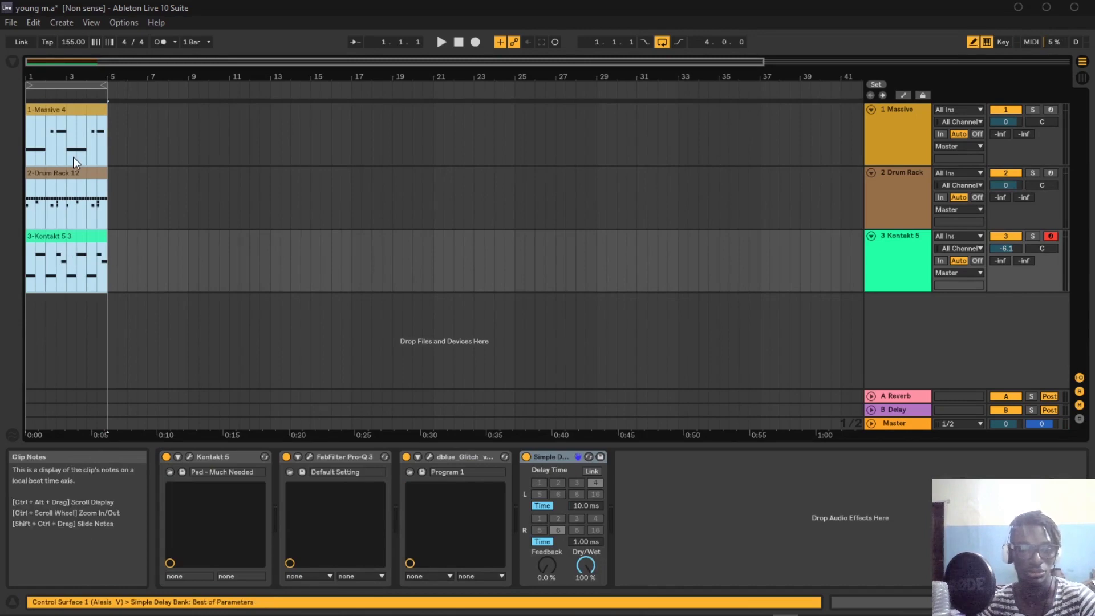
pyautogui.hotkey('ctrl', 'd')
pyautogui.hotkey('ctrl', 'd')
pyautogui.hotkey('ctrl', 'd')
pyautogui.hotkey('ctrl', 'd')
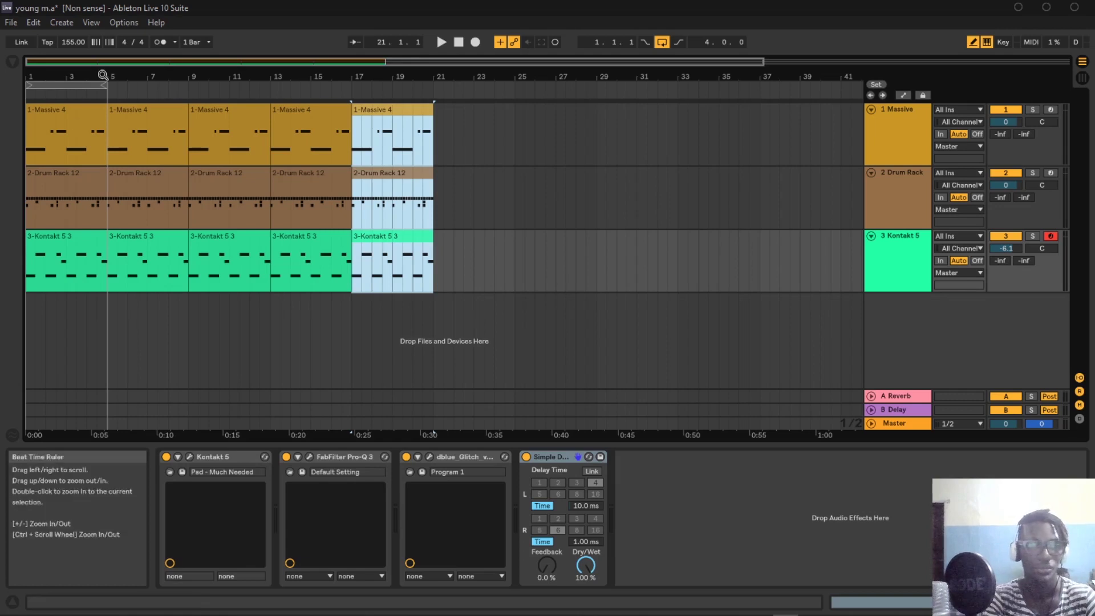
pyautogui.moveTo(105, 85); pyautogui.dragTo(432, 84)
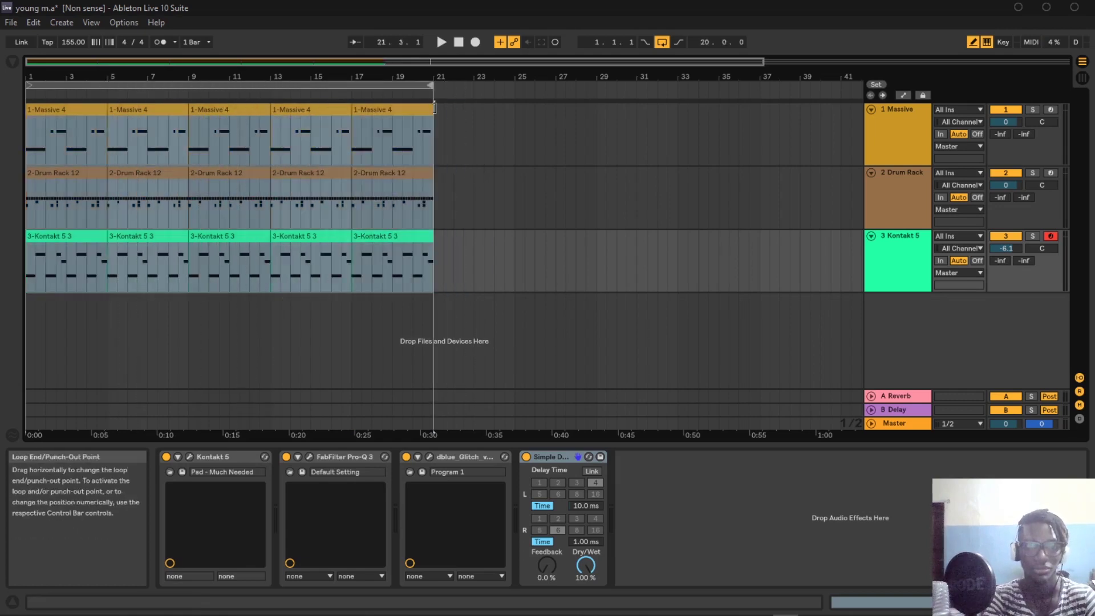
# Step: Delete the first Massive and Drum Rack clips in bars 1 to 4 and play back the arrangement
pyautogui.click(64, 121)
pyautogui.keyDown('shift'); pyautogui.click(66, 169); pyautogui.keyUp('shift')
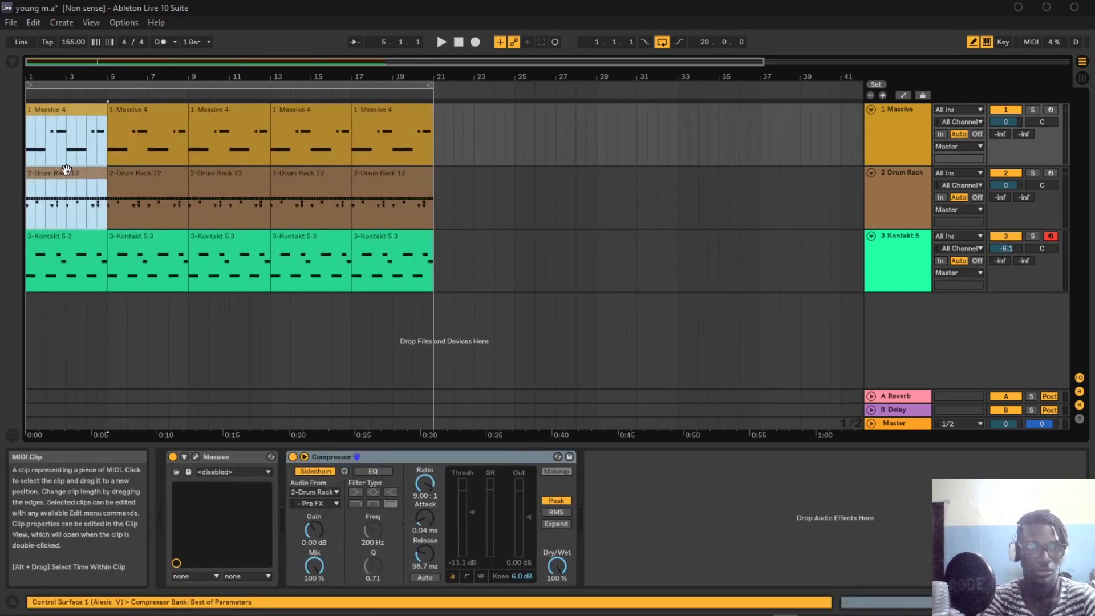
pyautogui.press('space')
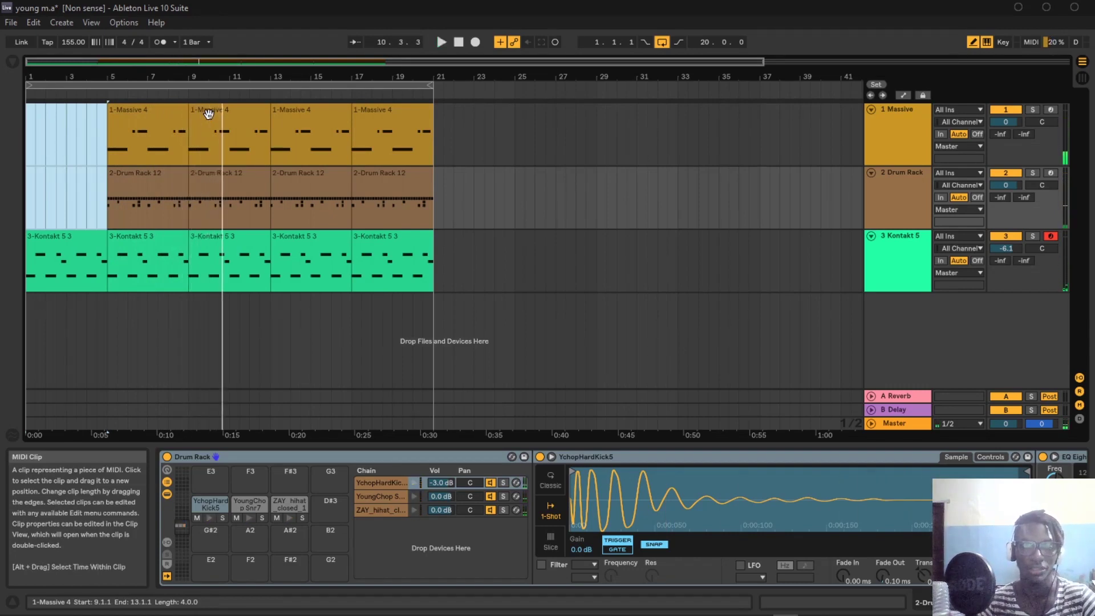
# Step: Copy the Glitch device from the Kontakt 5 track to the Massive track, placing it after the Compressor
pyautogui.click(898, 148)
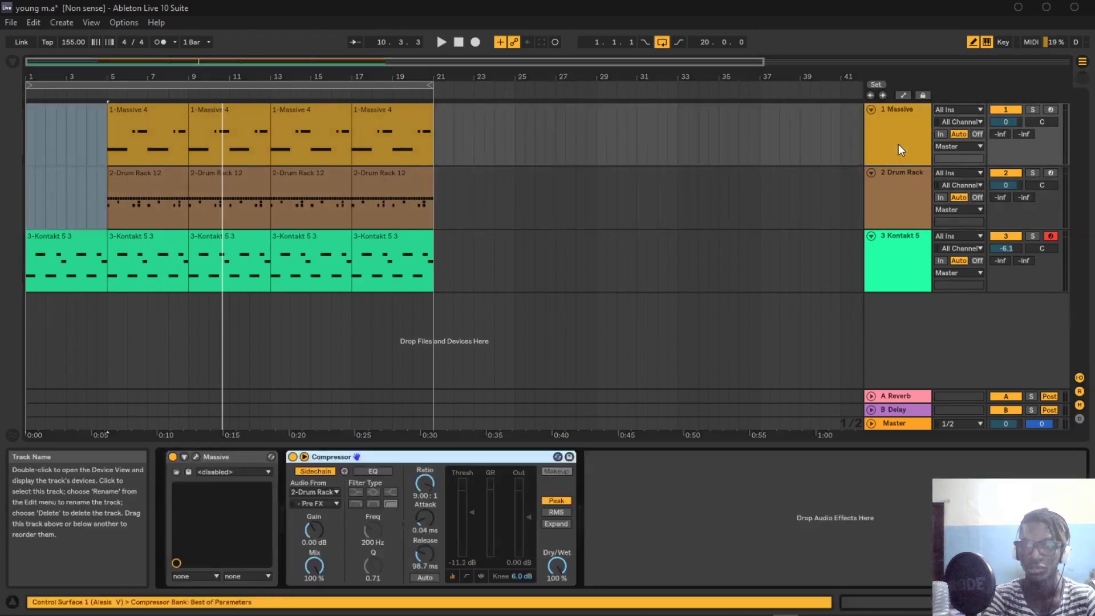
pyautogui.click(12, 60)
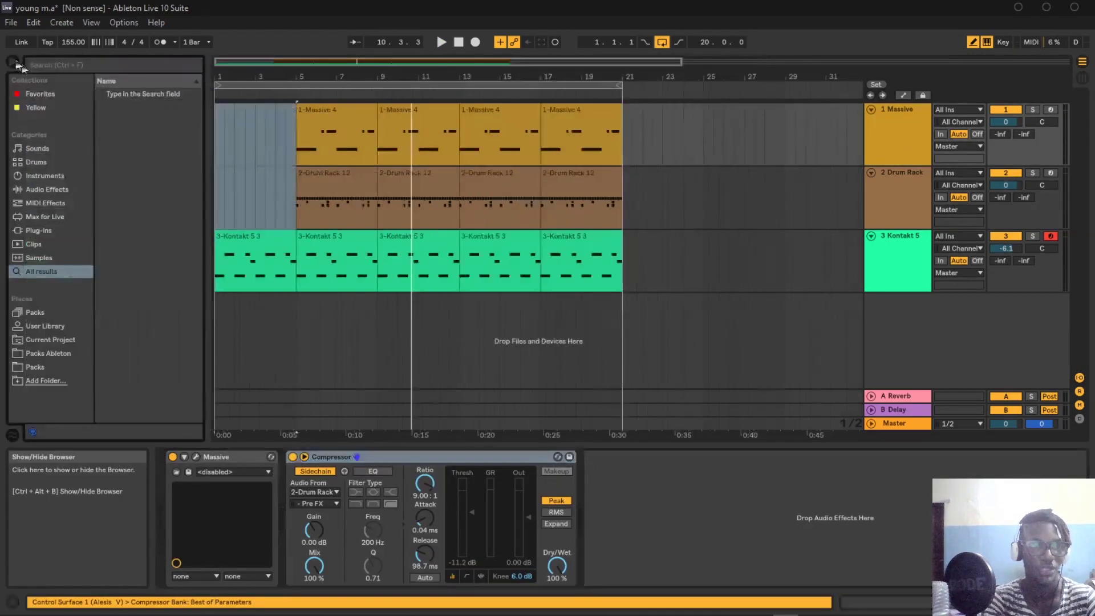
pyautogui.click(46, 67)
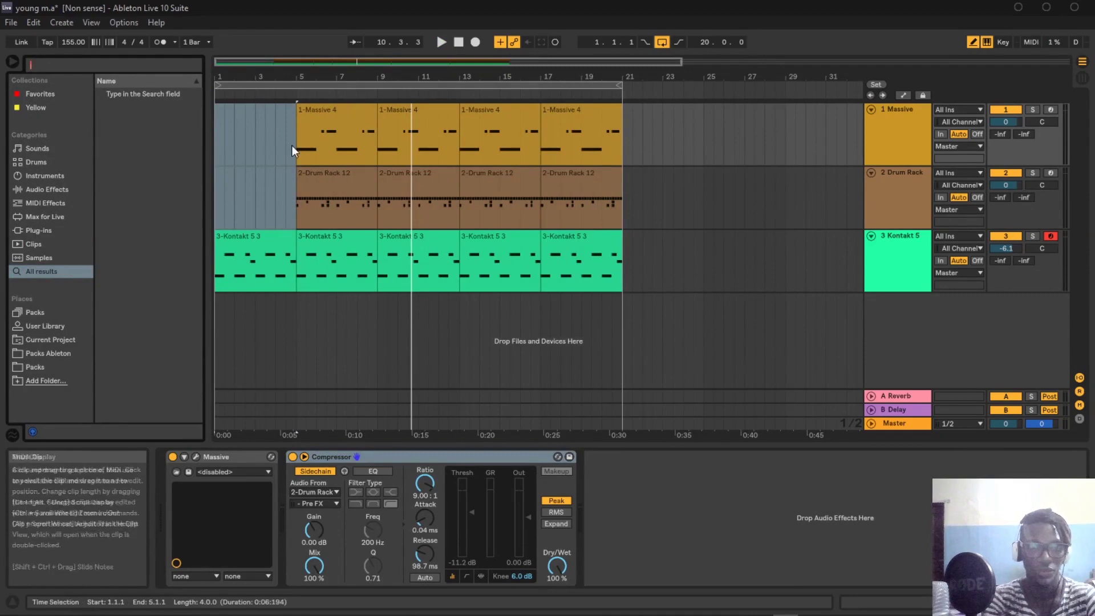
pyautogui.click(885, 258)
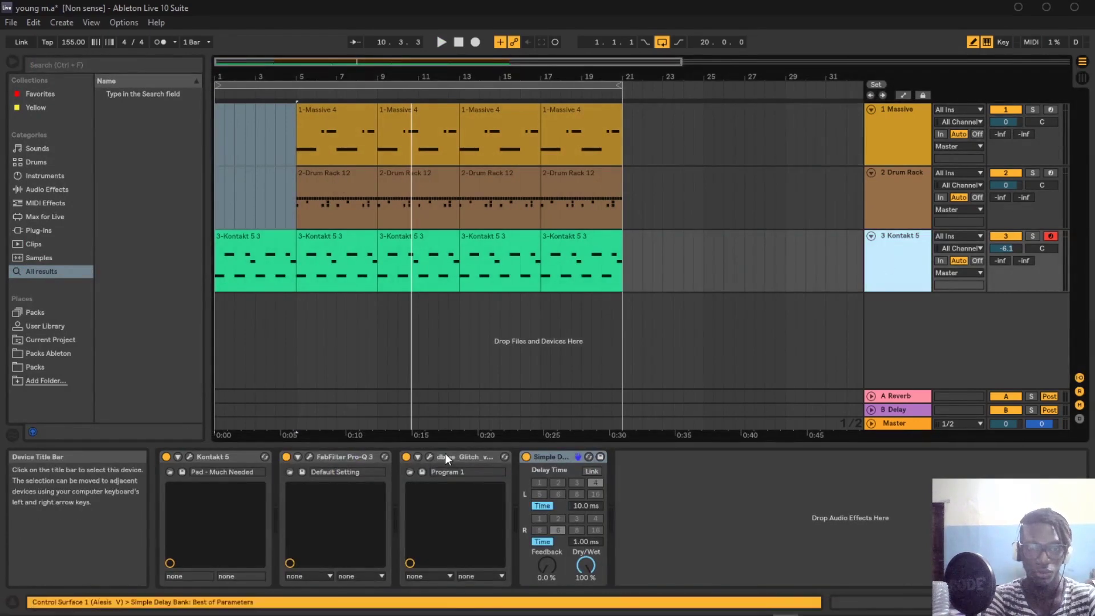
pyautogui.click(459, 457)
pyautogui.moveTo(519, 90); pyautogui.dragTo(565, 133)
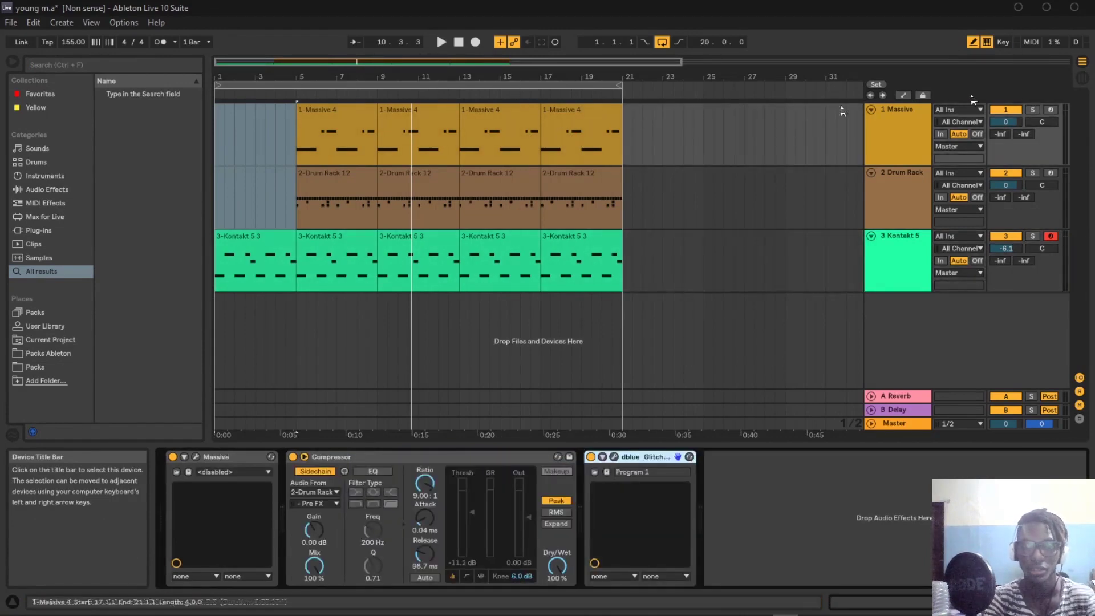
# Step: Blank out the whole pattern in the Massive track's Glitch and insert one TapeStop effect covering steps 3 and 4
pyautogui.click(612, 456)
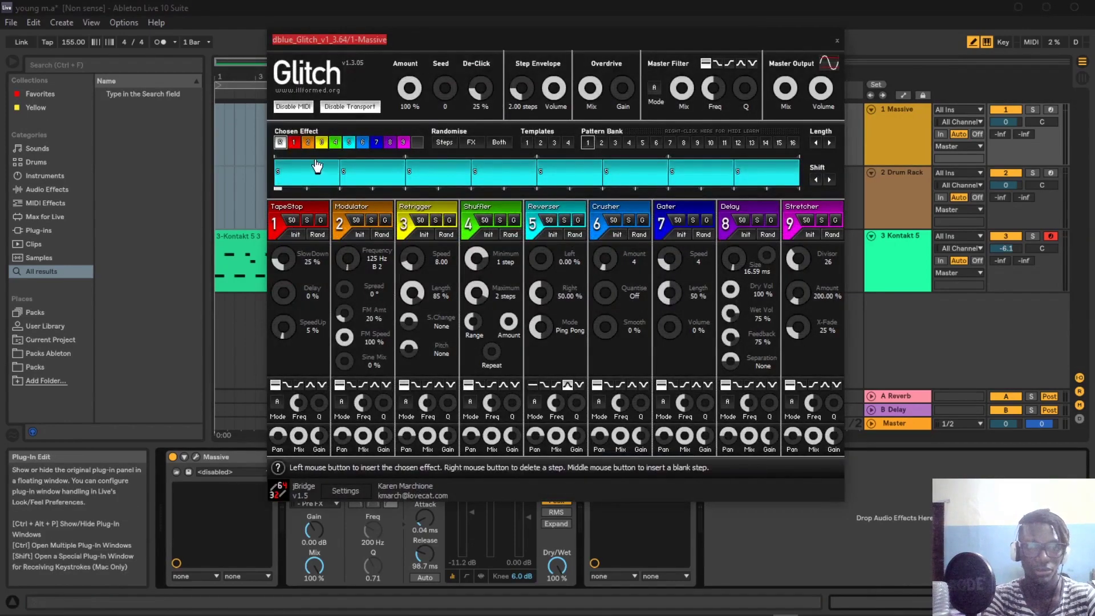
pyautogui.click(294, 142)
pyautogui.click(419, 145)
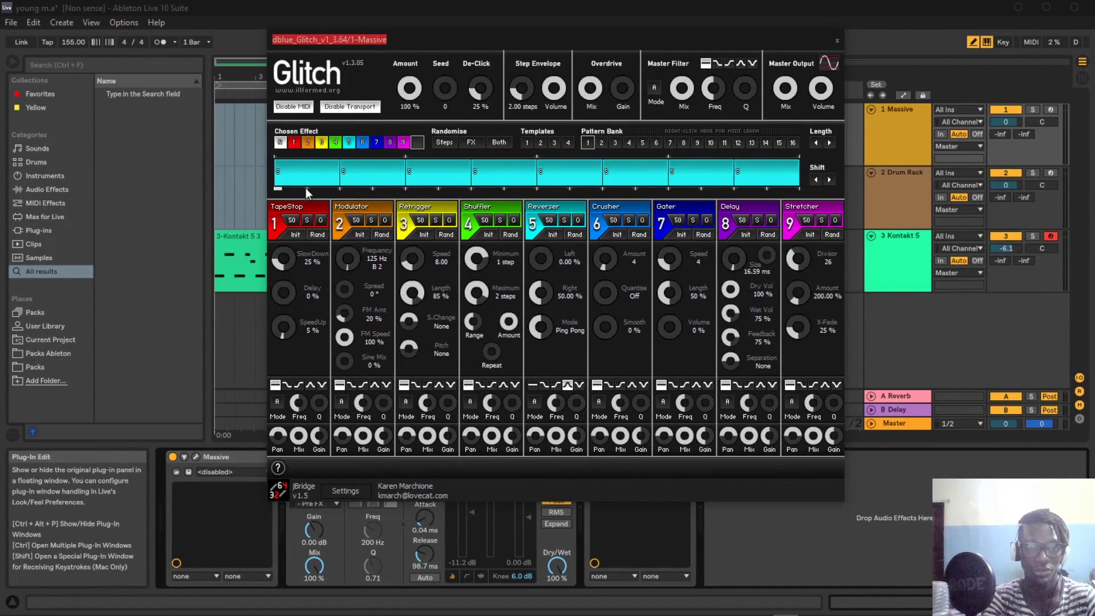
pyautogui.click(280, 187)
pyautogui.click(352, 188)
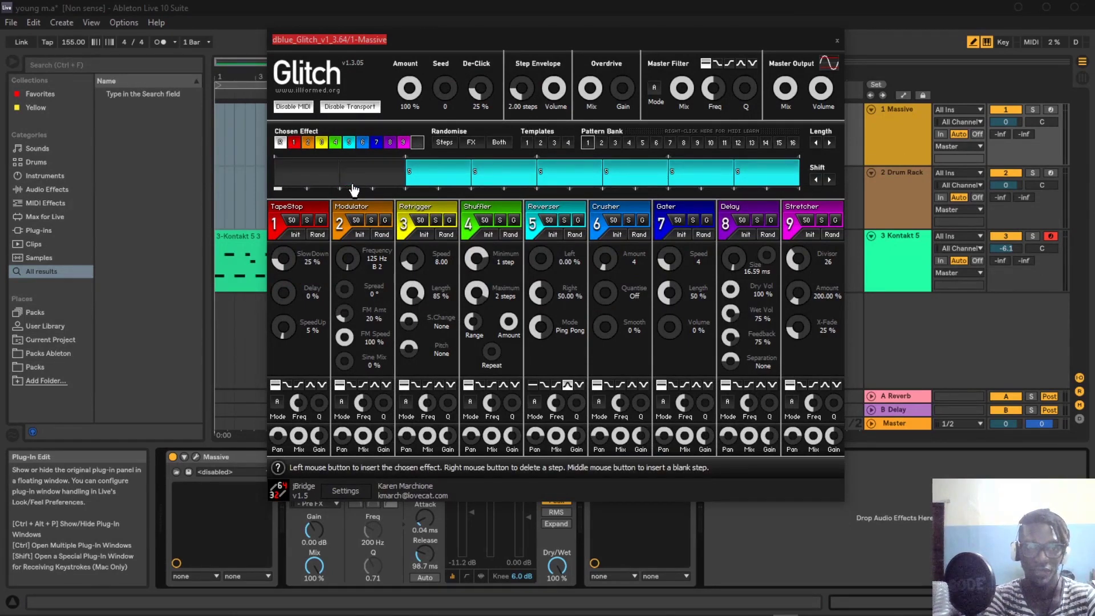
pyautogui.click(414, 189)
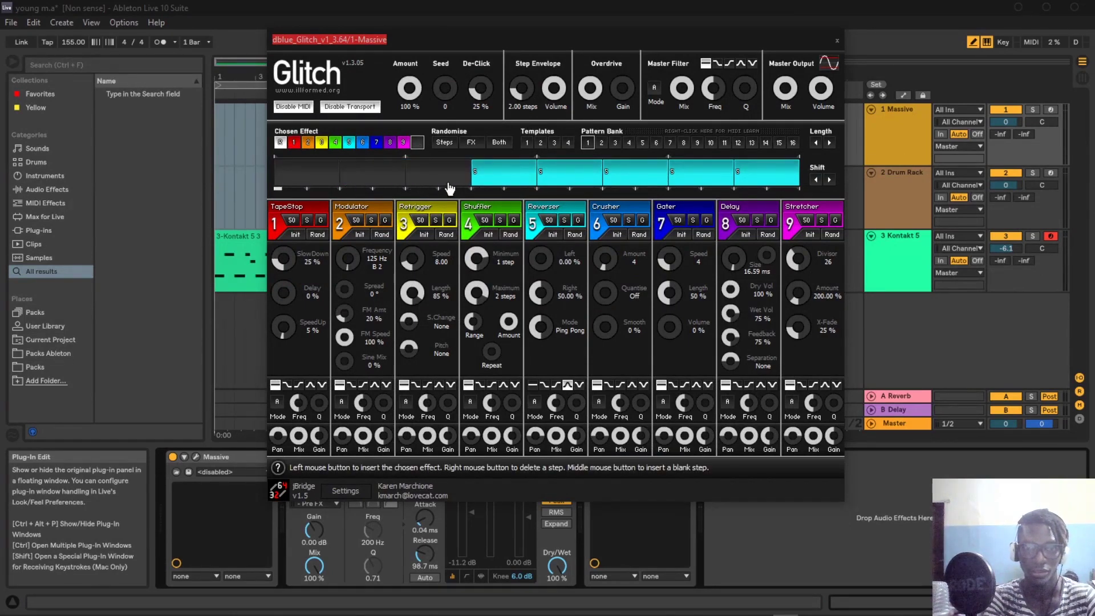
pyautogui.click(476, 189)
pyautogui.click(547, 190)
pyautogui.click(610, 188)
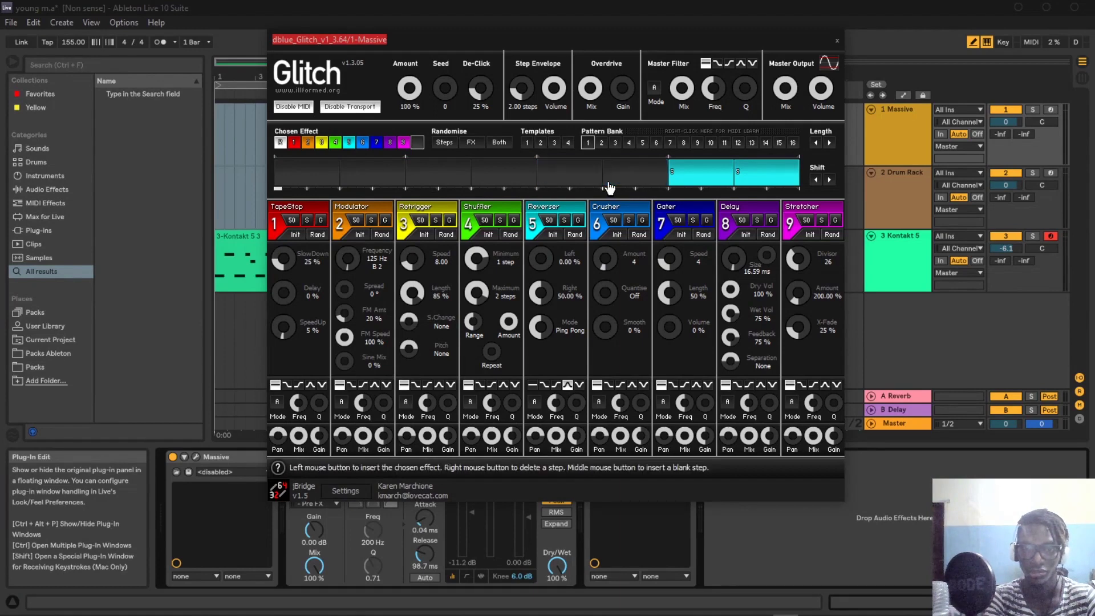
pyautogui.click(676, 188)
pyautogui.click(737, 188)
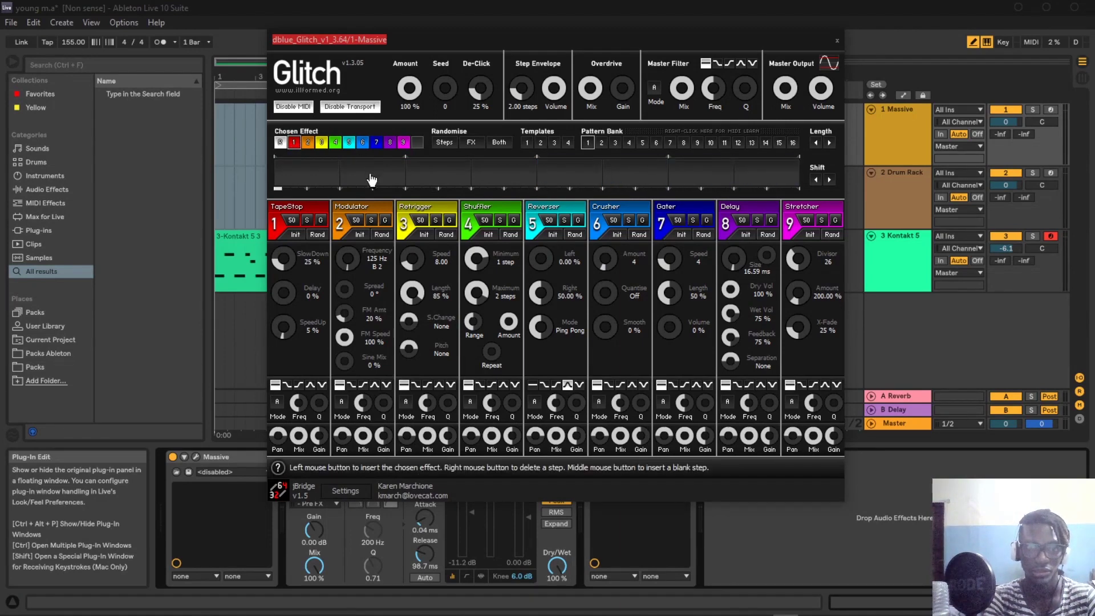
pyautogui.click(344, 188)
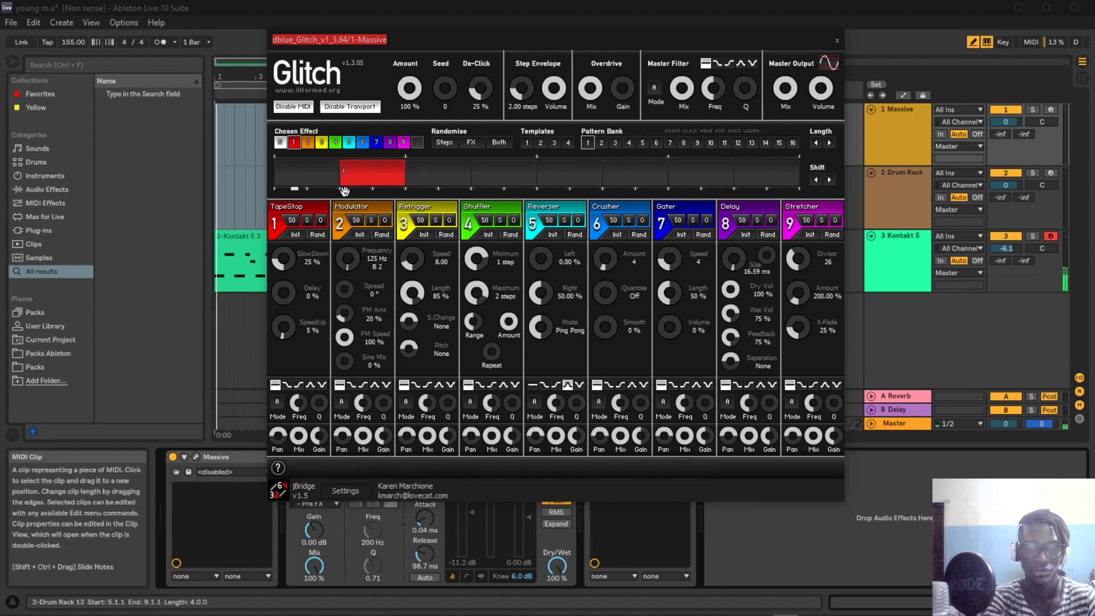
pyautogui.click(837, 40)
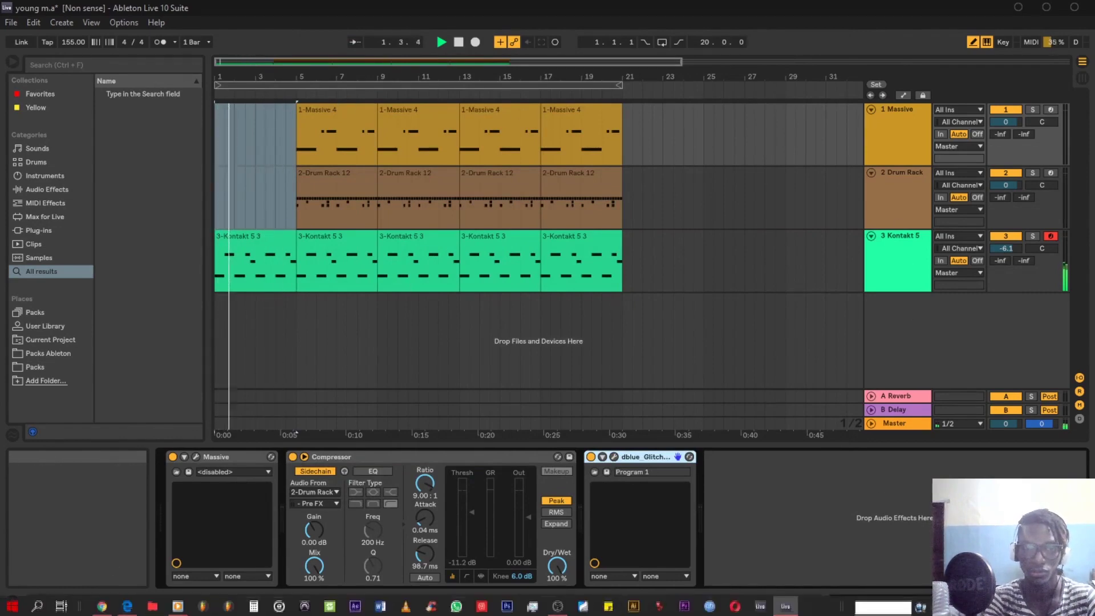
# Step: Show the Massive track's Glitch Device On automation and switch it on only from bar 9 to bar 13
pyautogui.rightClick(596, 458)
pyautogui.click(628, 465)
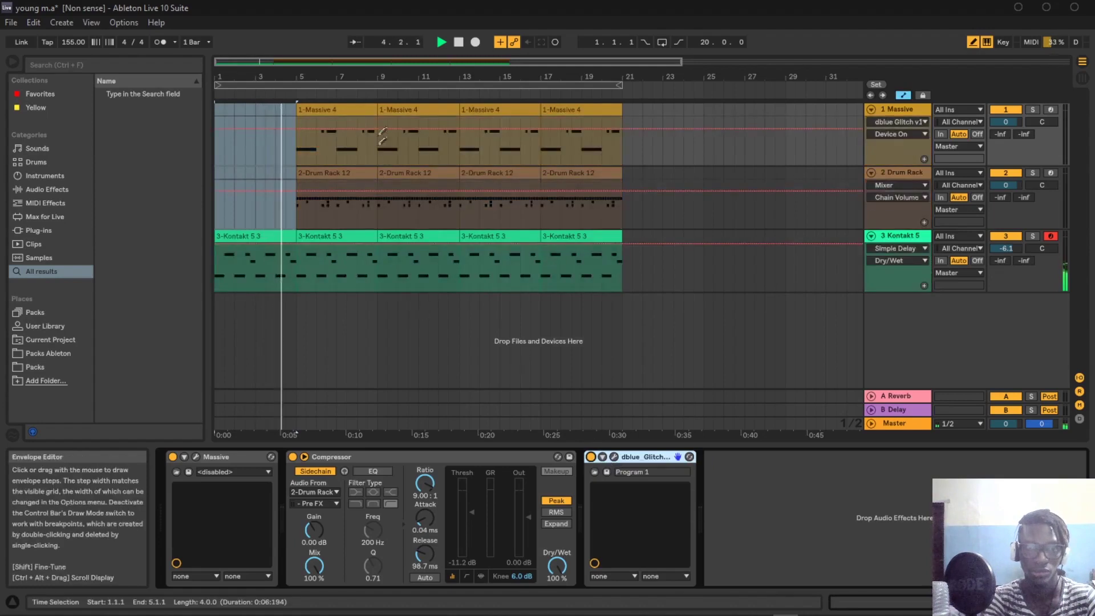
pyautogui.hotkey('ctrl', 'l')
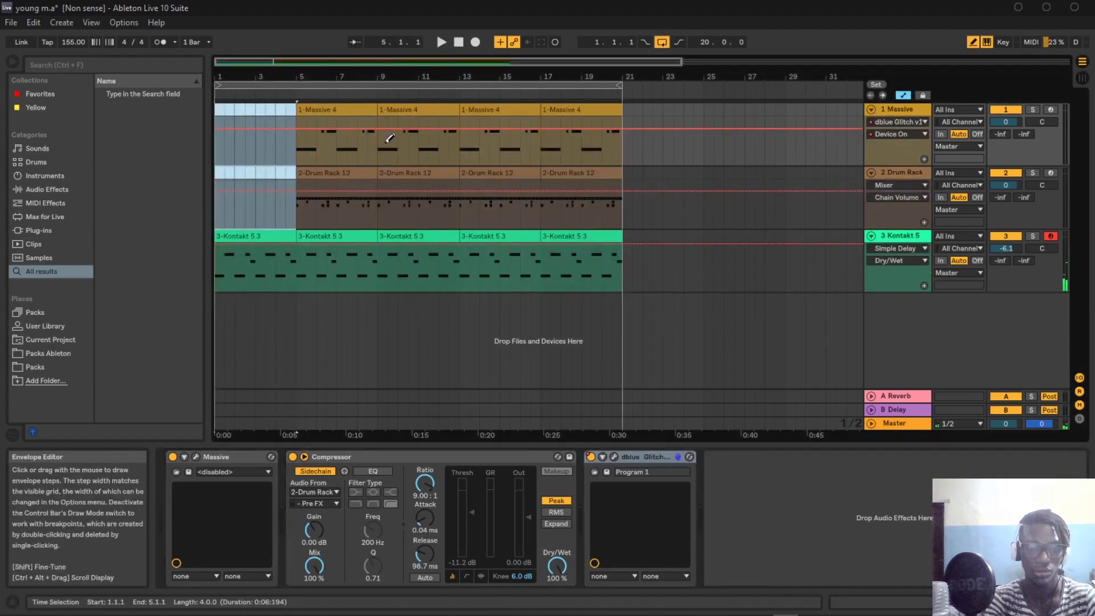
pyautogui.press('b')
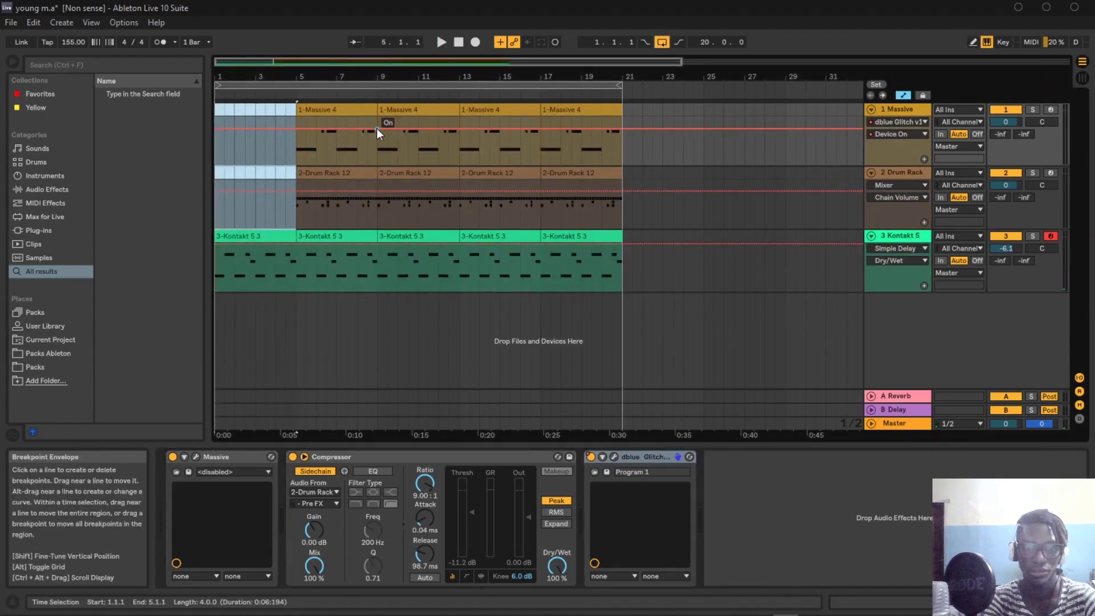
pyautogui.moveTo(377, 130)
pyautogui.mouseDown()
pyautogui.moveTo(384, 153)
pyautogui.moveTo(383, 131)
pyautogui.mouseUp()
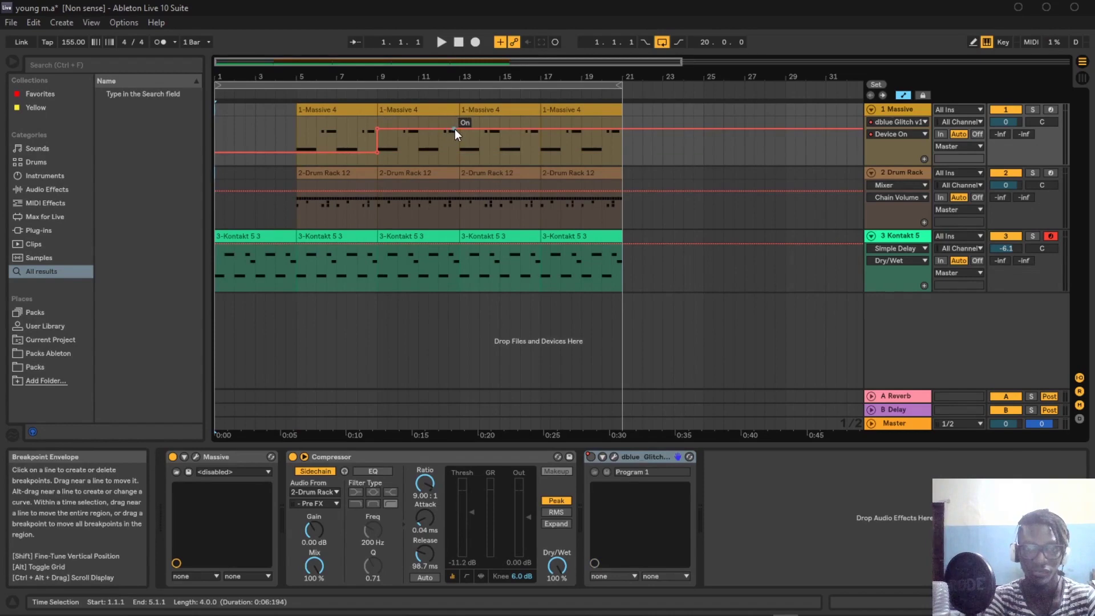
pyautogui.moveTo(464, 130); pyautogui.dragTo(458, 152)
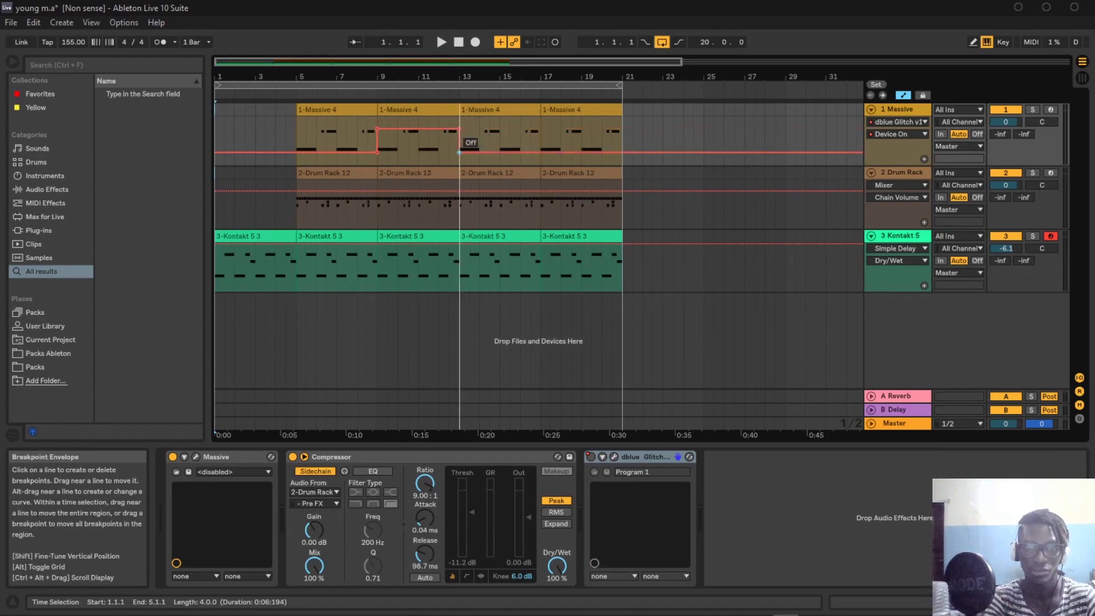
# Step: Play the arrangement, set the loop to the Massive clip at bars 9 to 13 and hide the automation lanes
pyautogui.press('space')
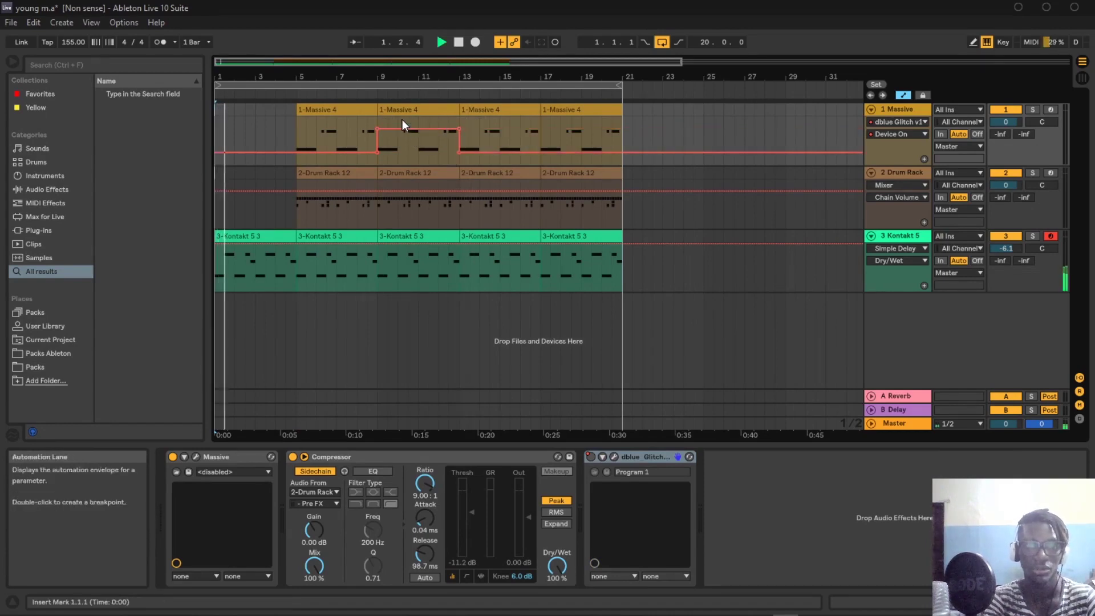
pyautogui.click(393, 112)
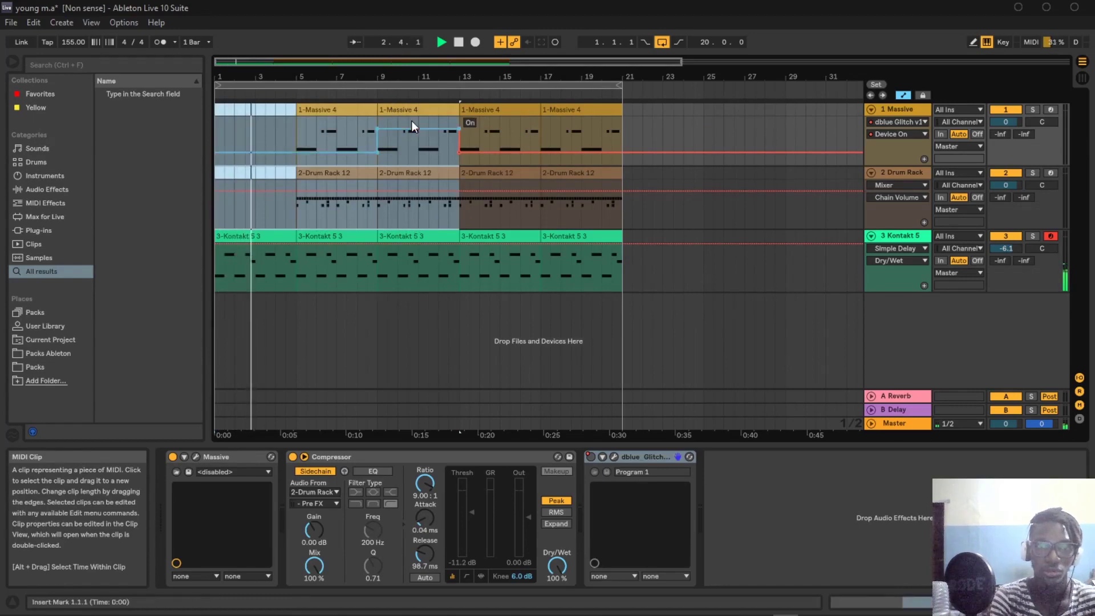
pyautogui.click(414, 111)
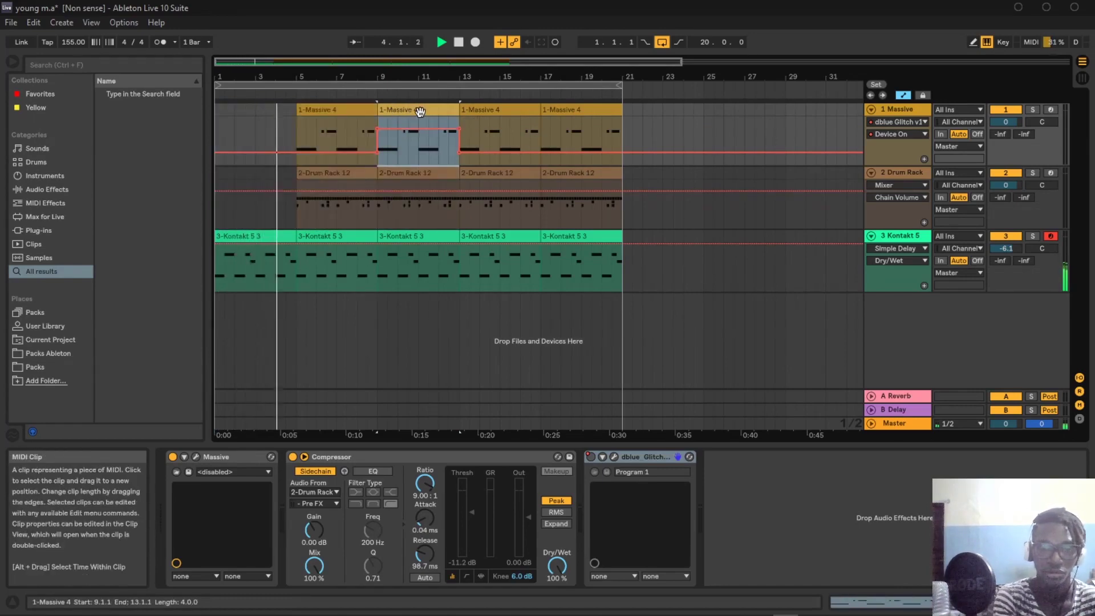
pyautogui.hotkey('ctrl', 'l')
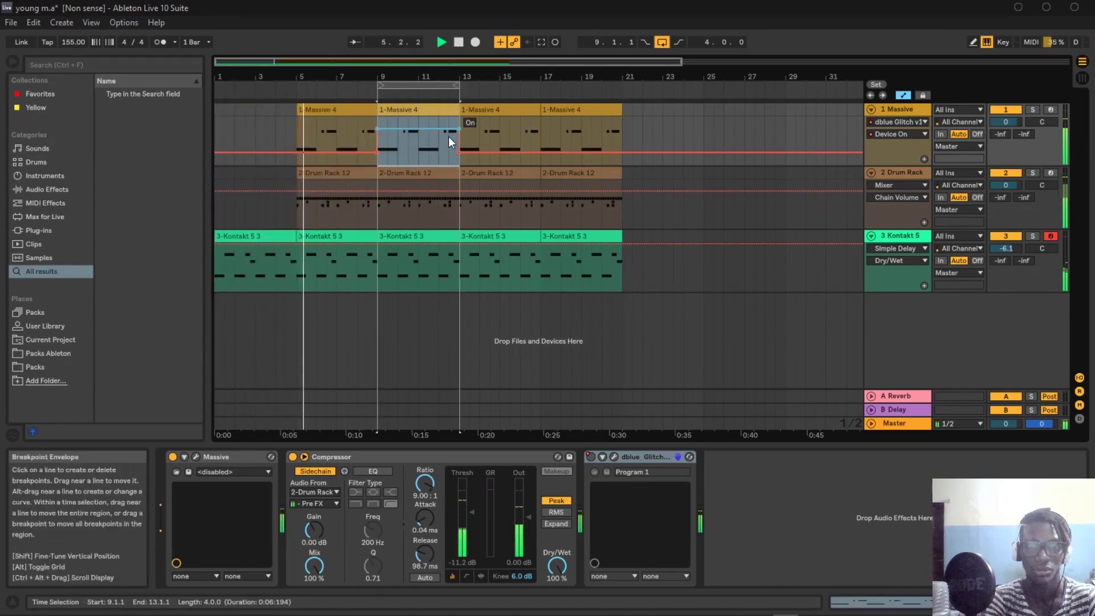
pyautogui.click(903, 95)
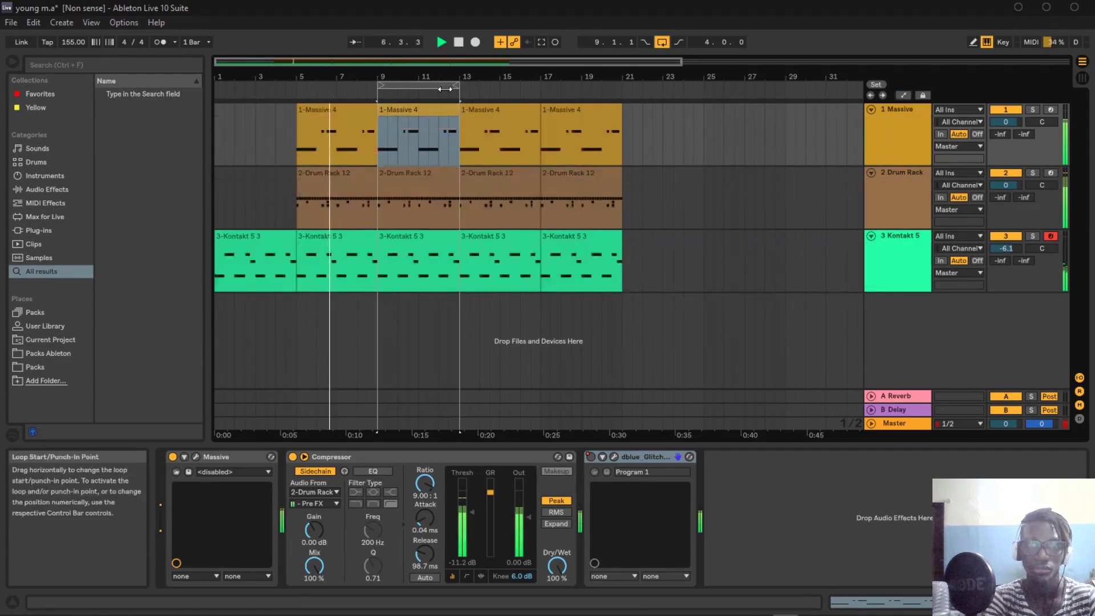
pyautogui.click(445, 89)
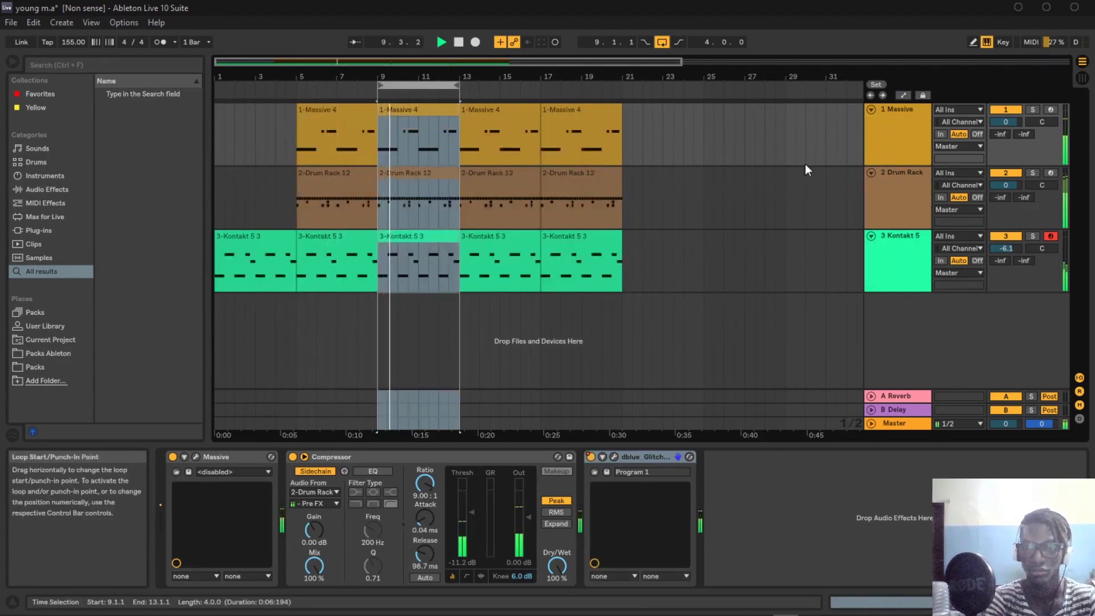
# Step: In the Massive track's Glitch, replace the TapeStop block with TapeStop on steps 6 to 8, using SlowDown 14% and SpeedUp 0%
pyautogui.click(613, 457)
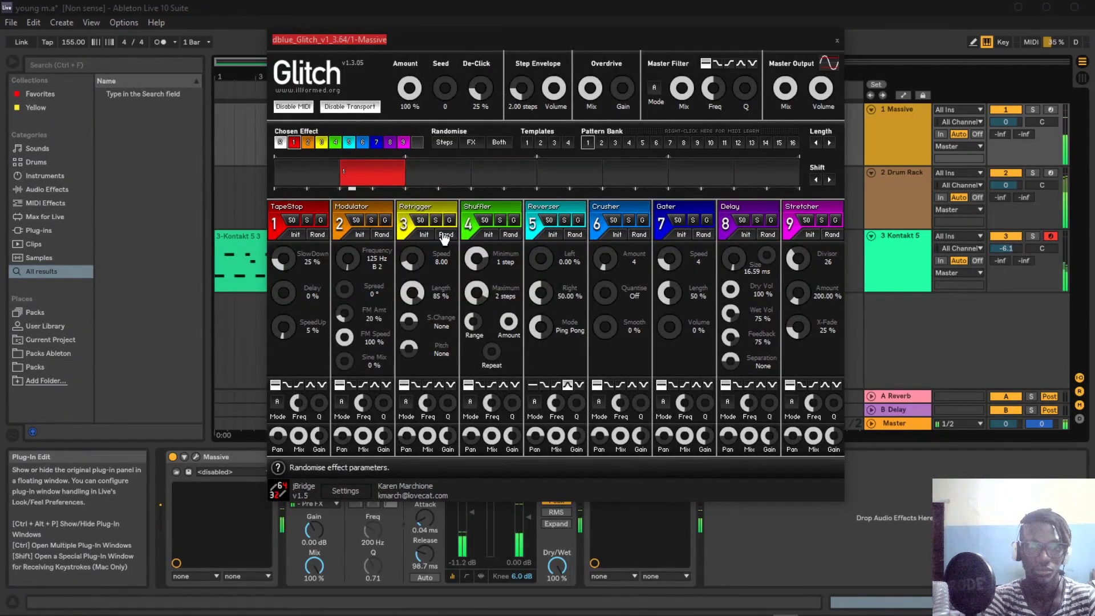
pyautogui.click(417, 142)
pyautogui.click(346, 184)
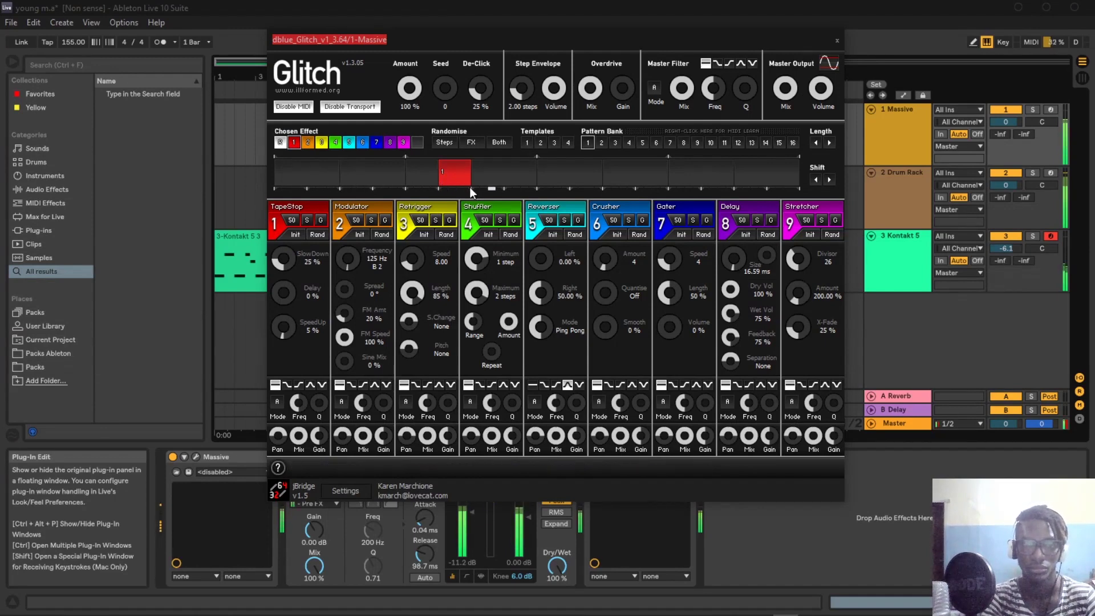
pyautogui.moveTo(473, 174); pyautogui.dragTo(531, 174)
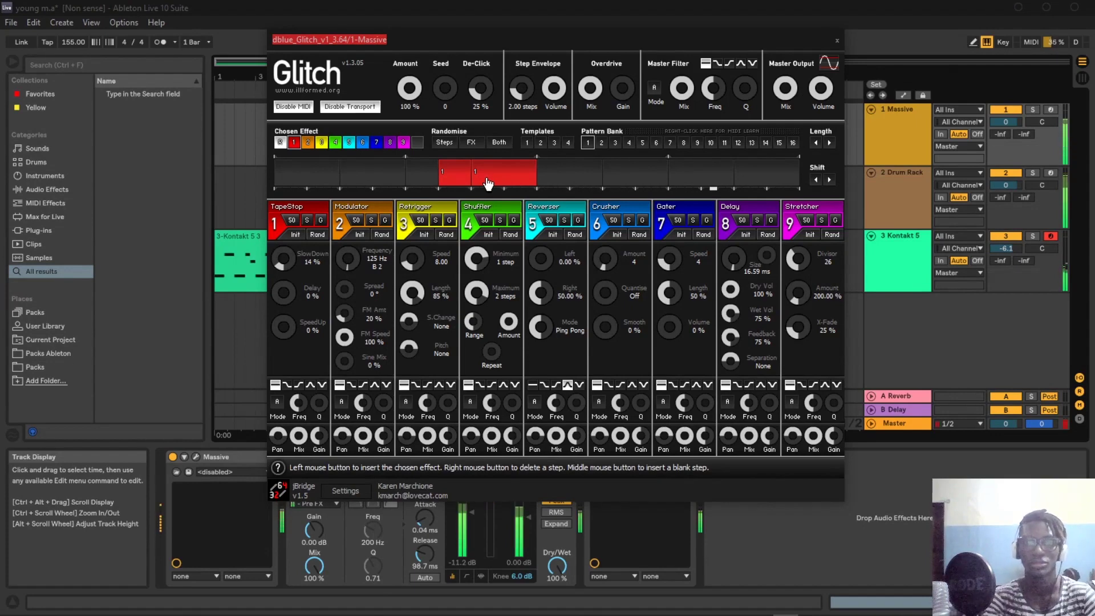
pyautogui.click(880, 6)
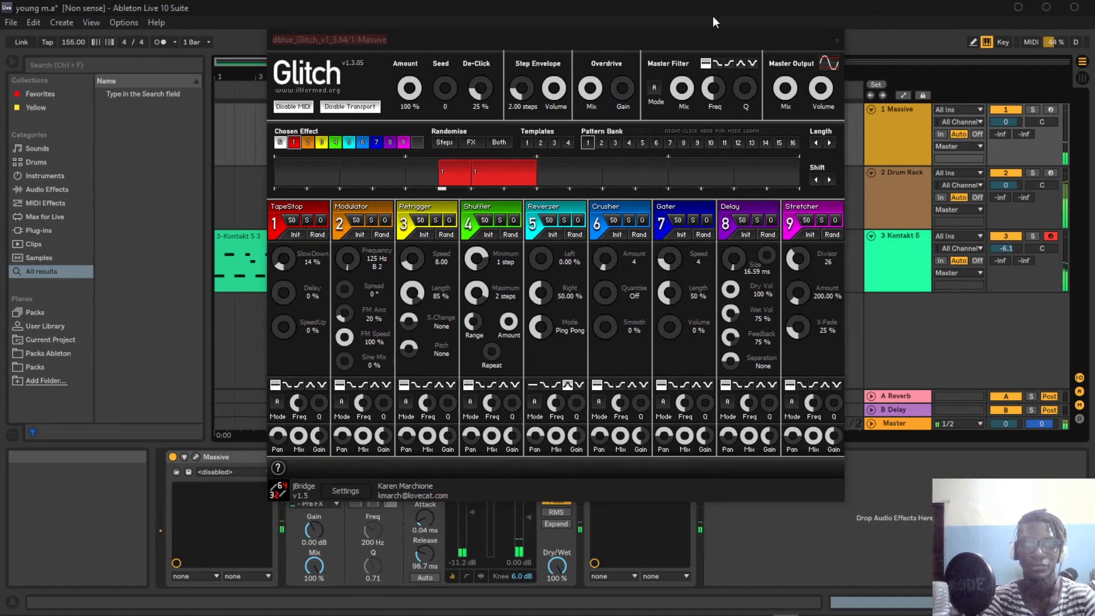
pyautogui.click(836, 41)
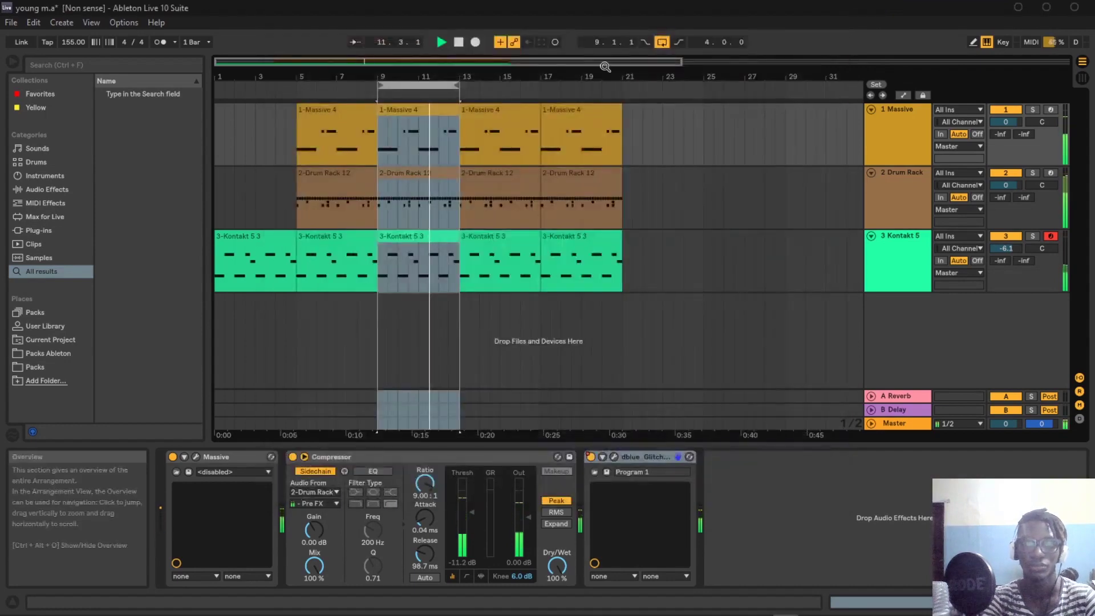
# Step: Select the Massive, Drum Rack and Kontakt clips from bar 5 to bar 17 and duplicate them repeatedly until the arrangement reaches bar 101
pyautogui.doubleClick(448, 111)
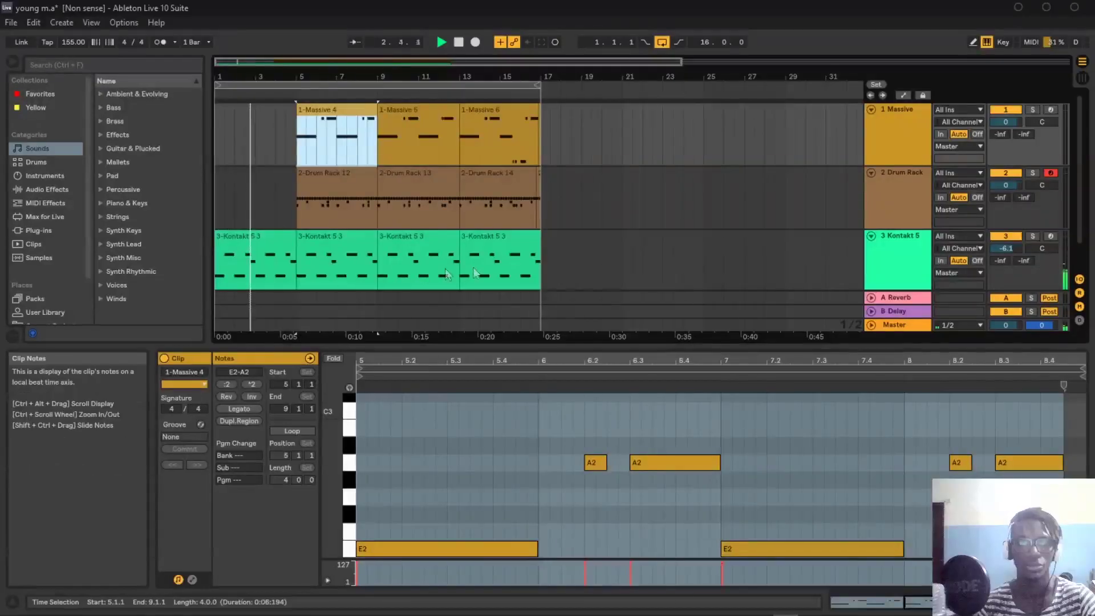
pyautogui.keyDown('shift'); pyautogui.click(530, 121); pyautogui.keyUp('shift')
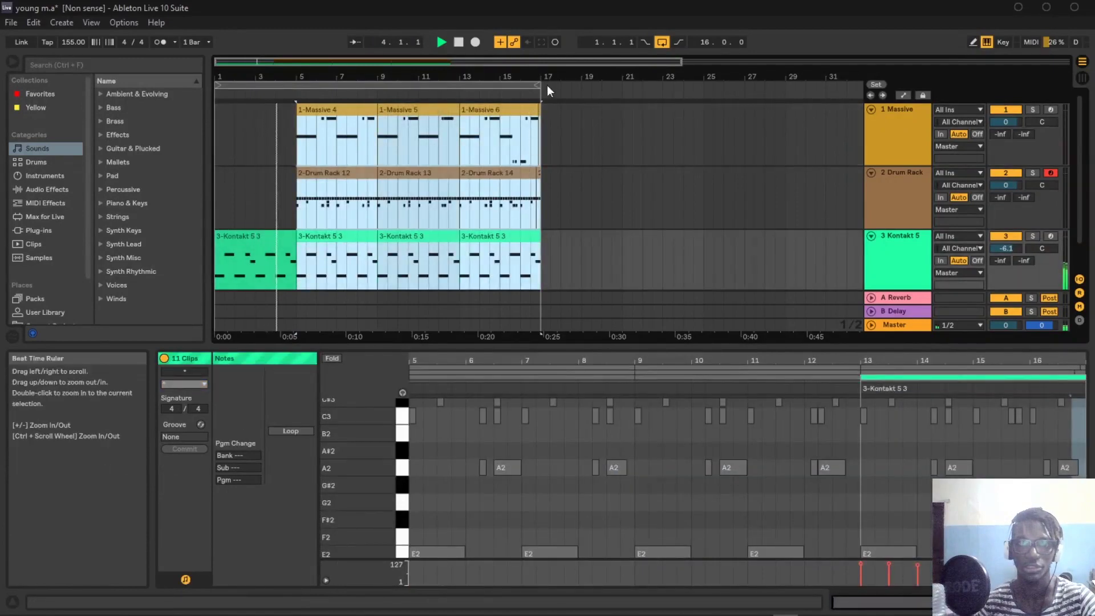
pyautogui.moveTo(522, 75); pyautogui.dragTo(523, 100)
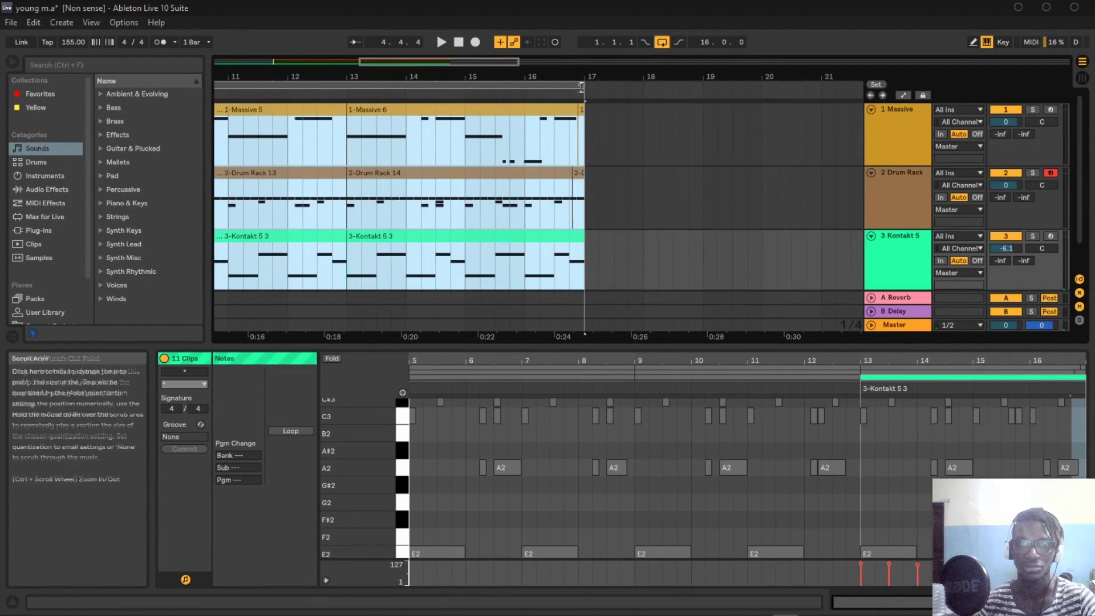
pyautogui.moveTo(572, 70); pyautogui.dragTo(567, 46)
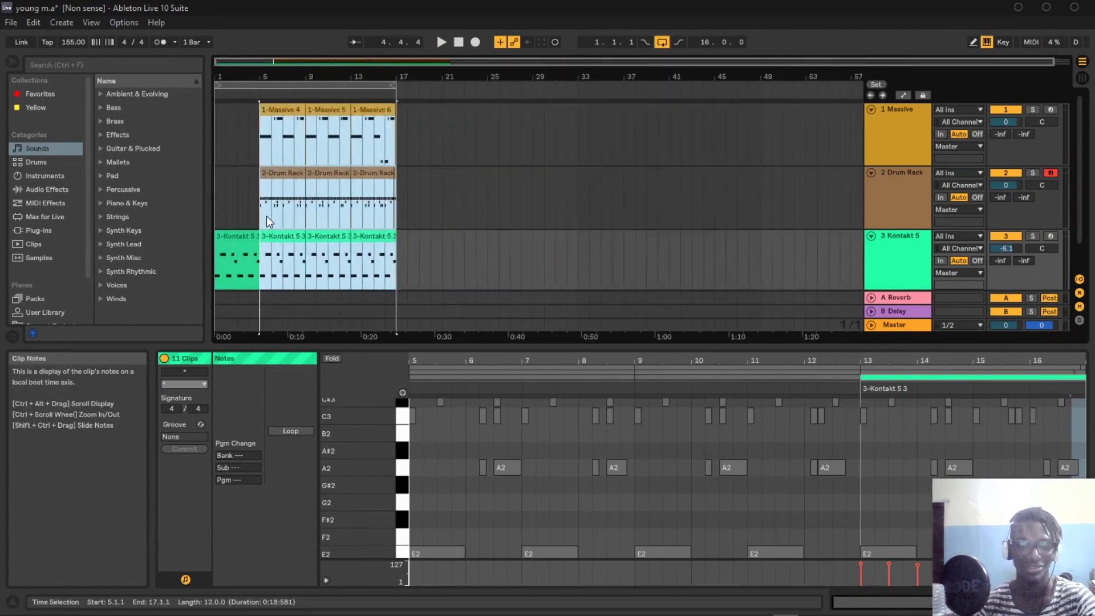
pyautogui.hotkey('ctrl', 'd')
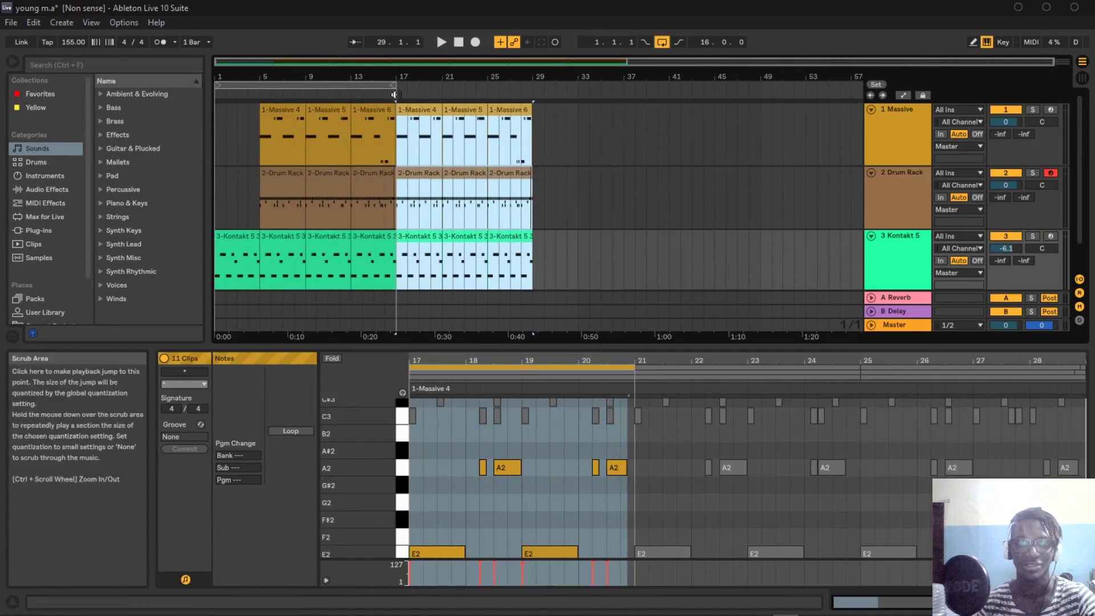
pyautogui.hotkey('ctrl', 'd')
# Step: Extend the arrangement loop to span 100 bars, from bar 1 to bar 101
pyautogui.moveTo(392, 87); pyautogui.dragTo(646, 86)
pyautogui.moveTo(445, 89); pyautogui.dragTo(521, 90)
pyautogui.press('z')
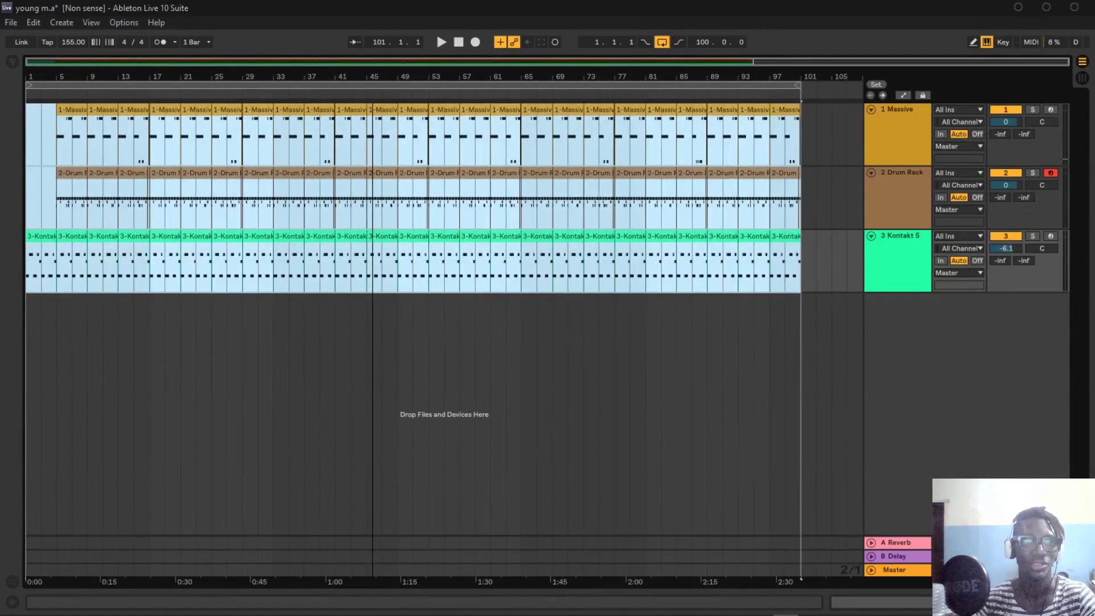
# Step: Show the browser, add an audio track below the Kontakt 5 track and start recording
pyautogui.click(7, 63)
pyautogui.click(64, 68)
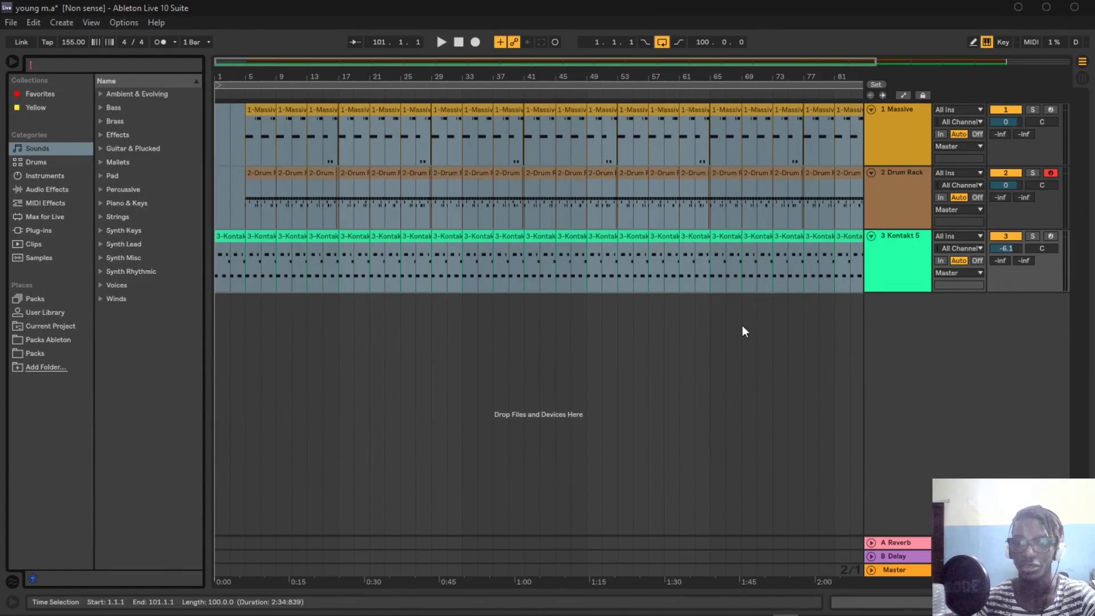
pyautogui.press('Escape')
pyautogui.hotkey('ctrl', 't')
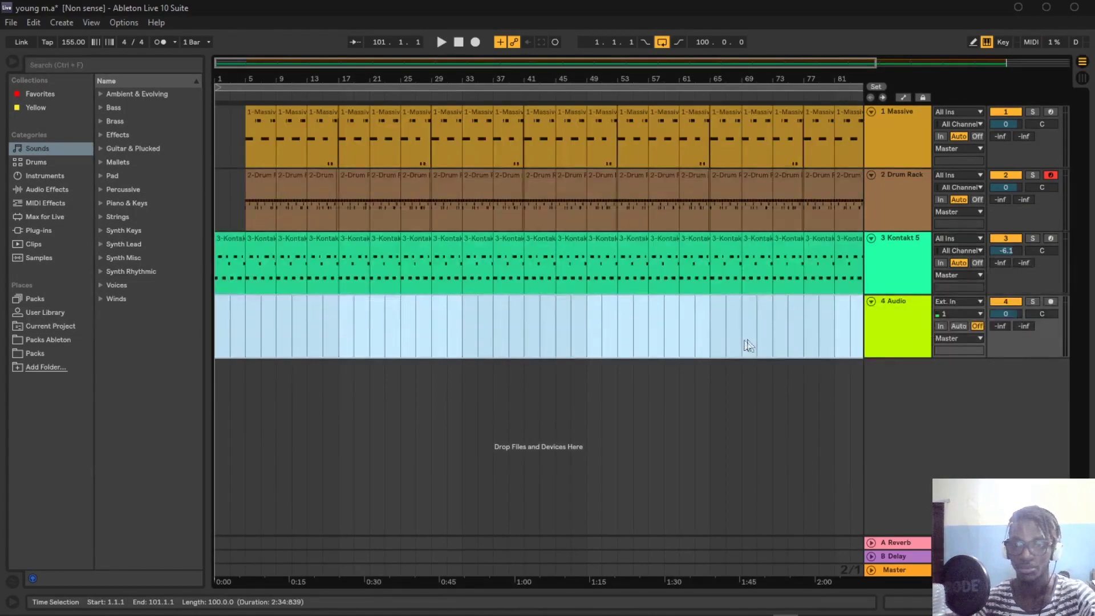
pyautogui.click(897, 307)
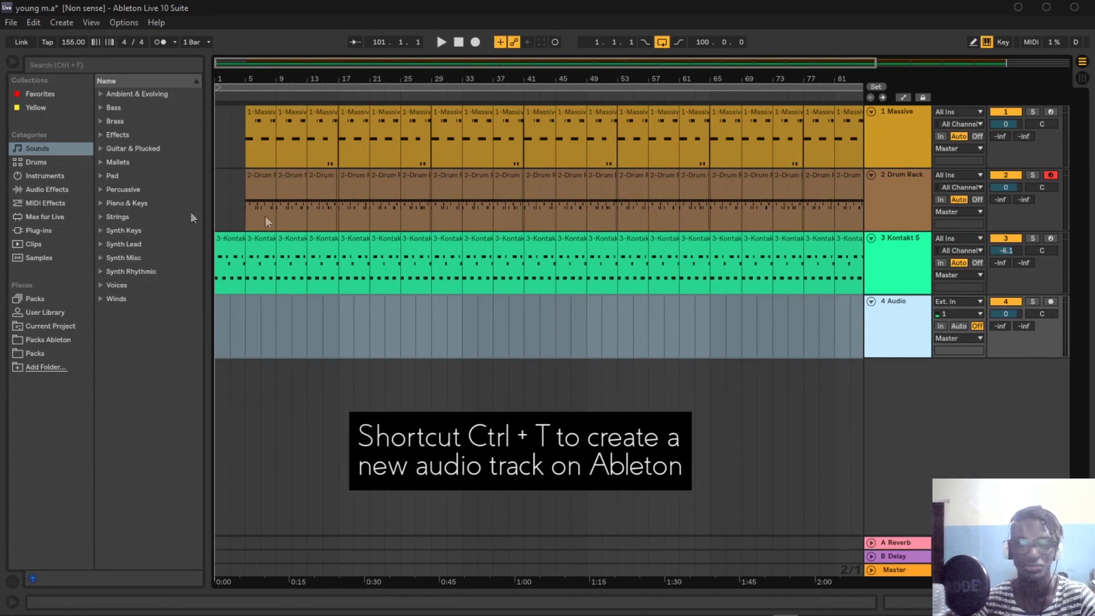
pyautogui.click(475, 42)
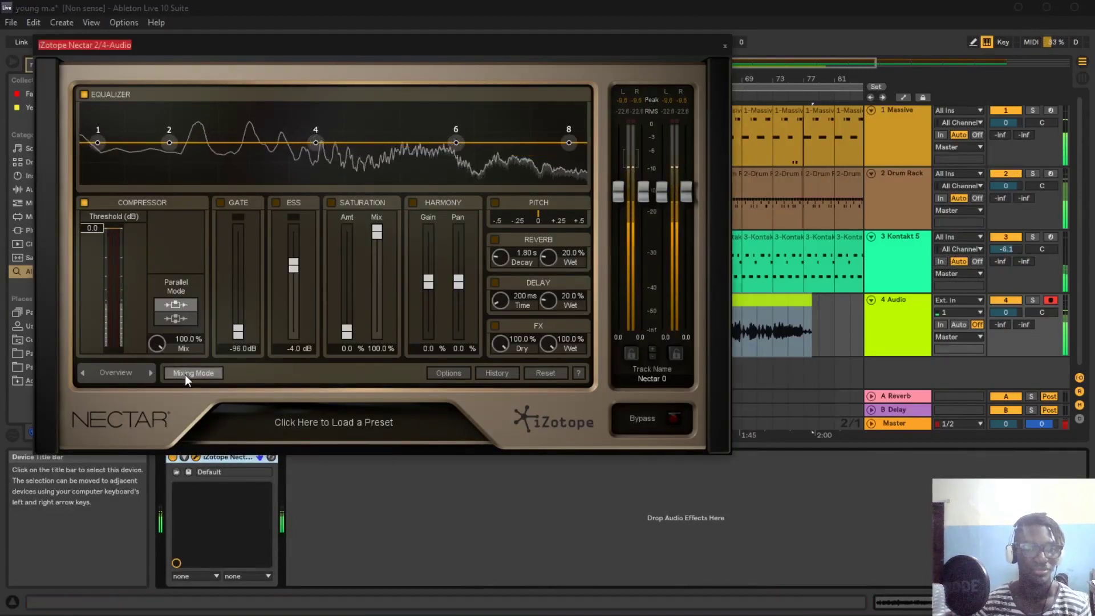
# Step: Show Nectar's Advanced view and reorder its modules so that EQ and Compressors directly follow Pitch
pyautogui.click(120, 375)
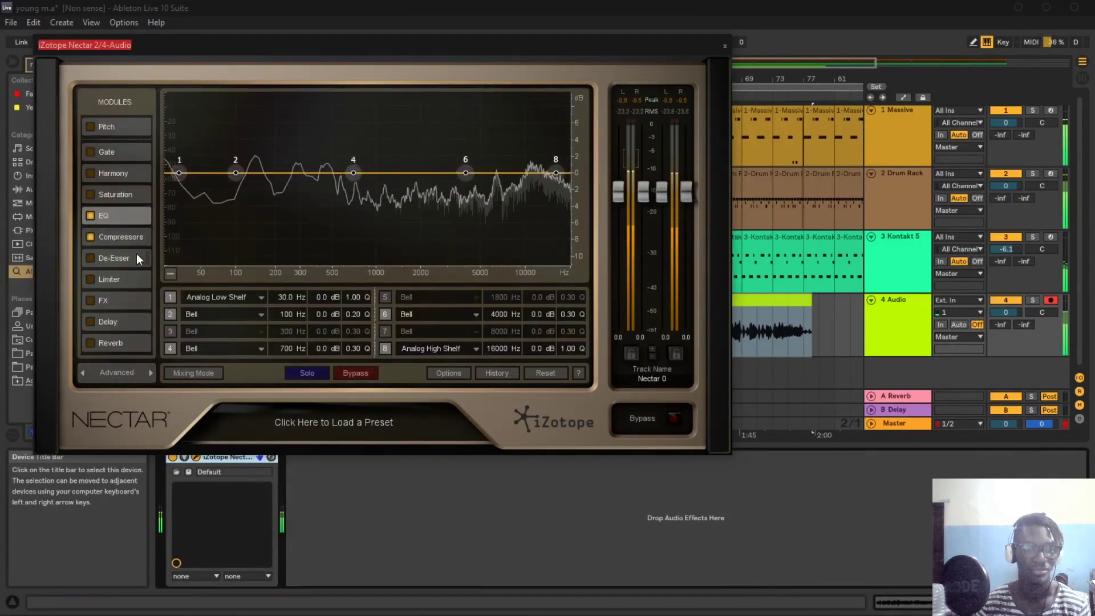
pyautogui.moveTo(124, 218); pyautogui.dragTo(137, 127)
pyautogui.moveTo(125, 242); pyautogui.dragTo(201, 221)
pyautogui.click(123, 149)
# Step: Change Nectar EQ band 1 to a flat highpass at 143 Hz
pyautogui.rightClick(204, 217)
pyautogui.moveTo(218, 220)
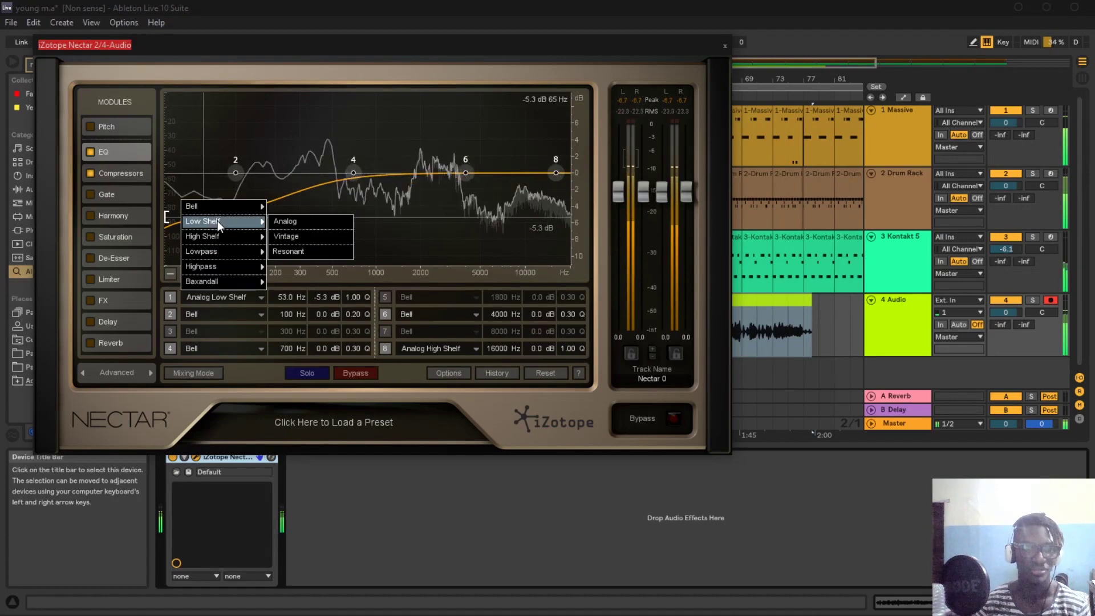
pyautogui.moveTo(233, 237)
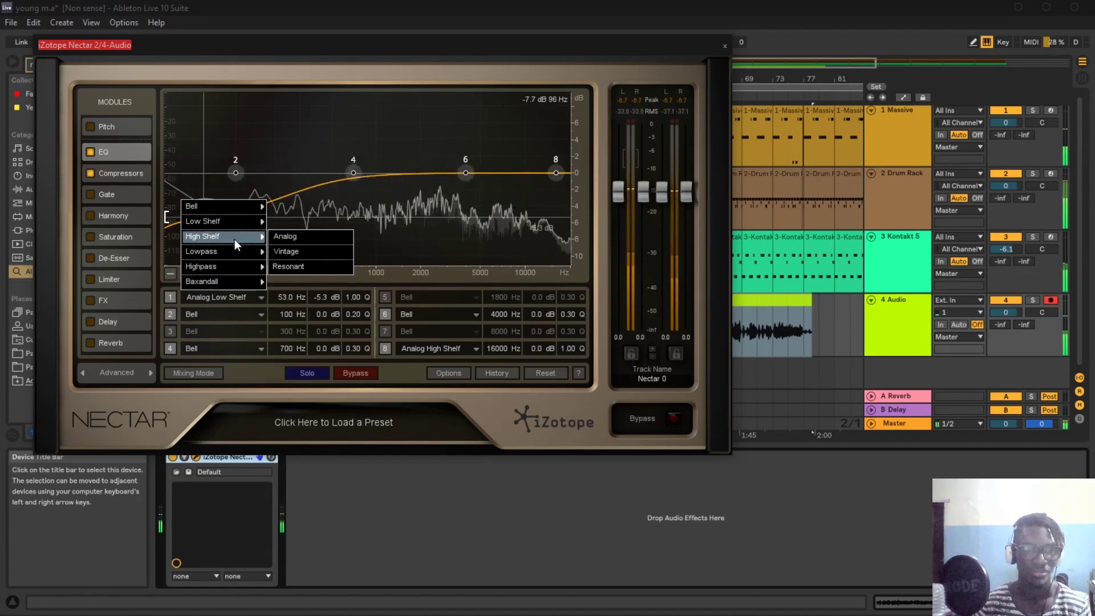
pyautogui.moveTo(236, 263)
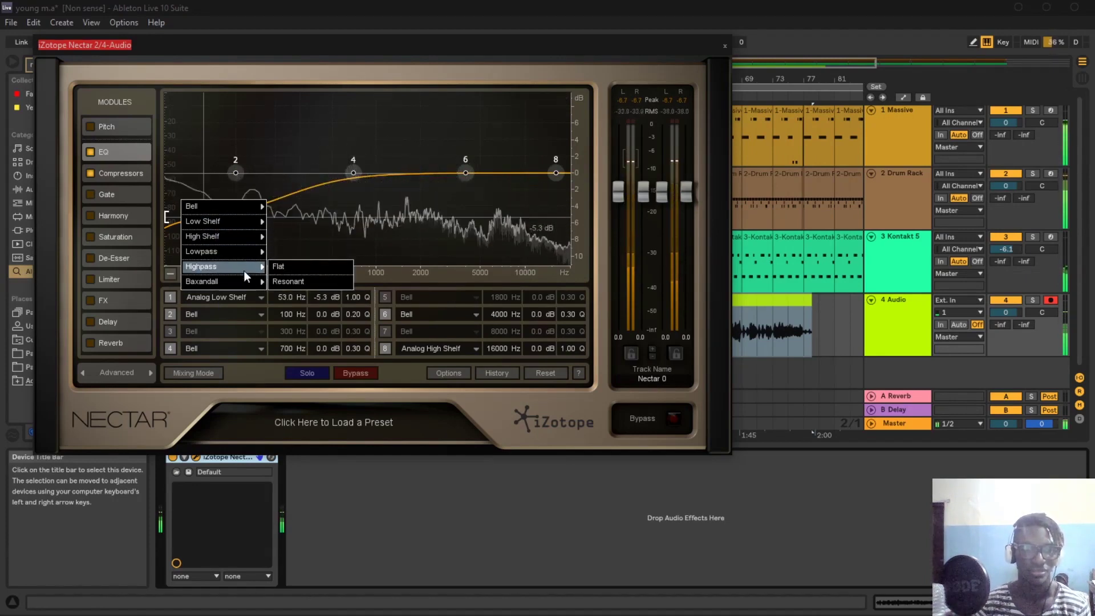
pyautogui.click(280, 267)
pyautogui.moveTo(204, 174); pyautogui.dragTo(262, 180)
# Step: Solo the Audio track and sweep Nectar EQ band 6 as a narrow boost, ending at 3238 Hz, 5.8 dB and Q 2.5
pyautogui.moveTo(465, 172); pyautogui.dragTo(424, 135)
pyautogui.click(1032, 300)
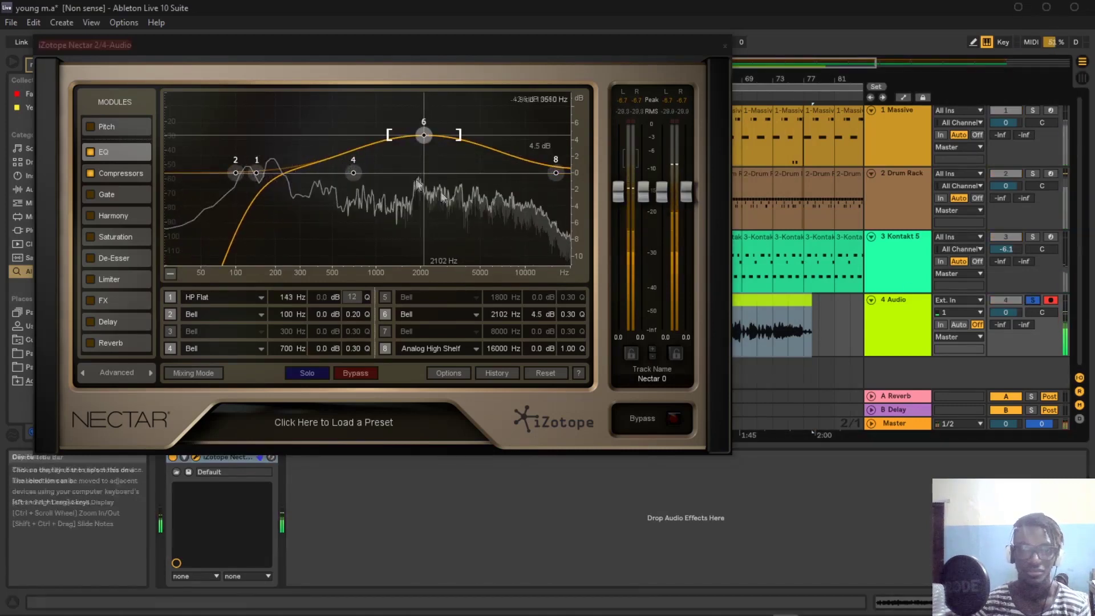
pyautogui.click(418, 138)
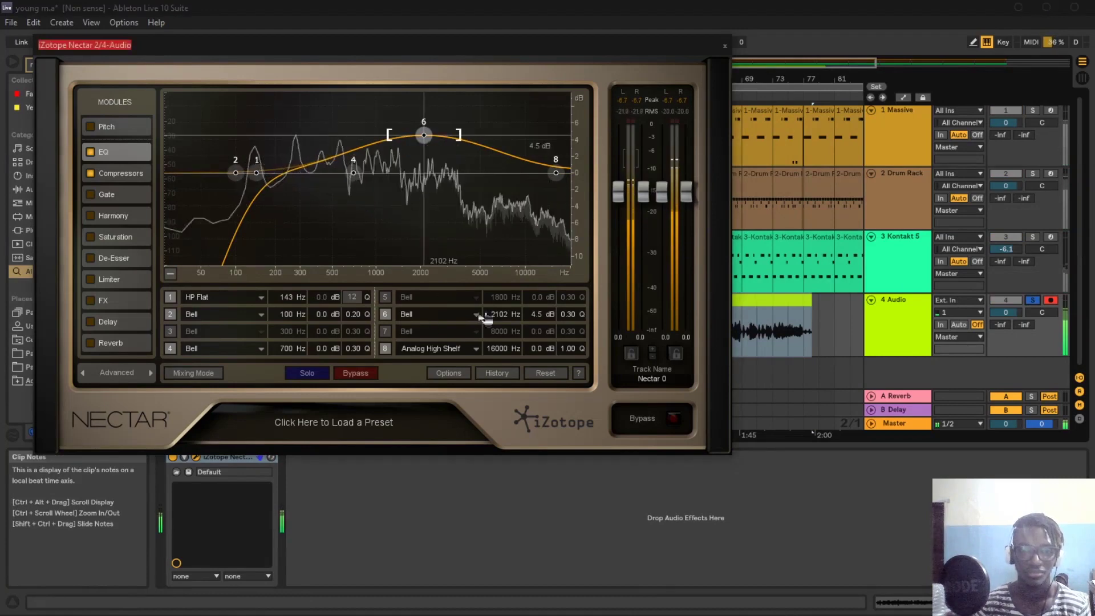
pyautogui.scroll(10, 424, 135)
pyautogui.moveTo(424, 135); pyautogui.dragTo(336, 118)
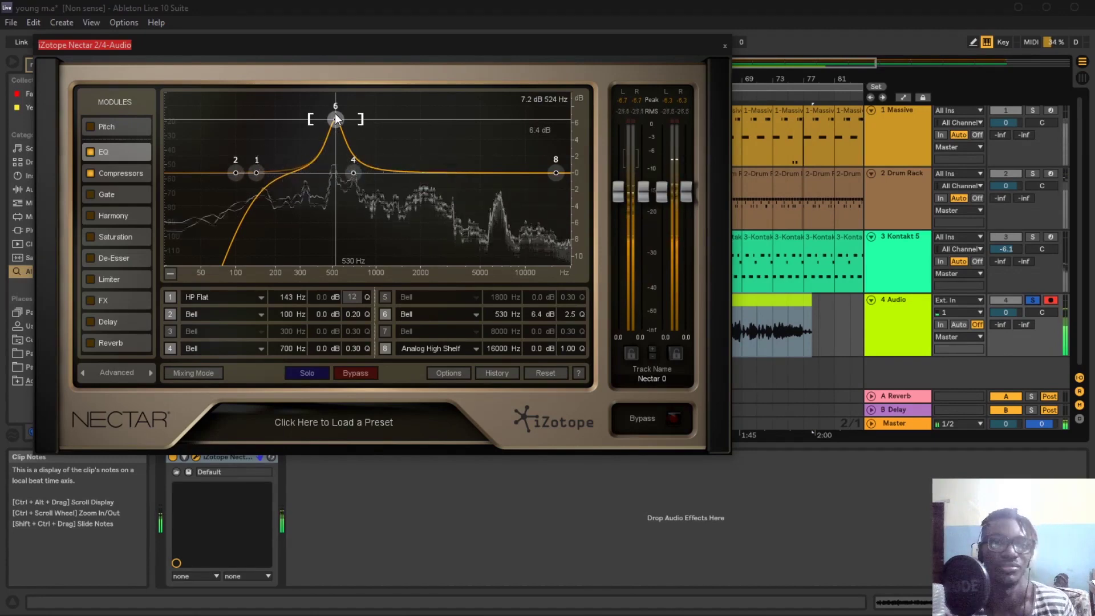
pyautogui.moveTo(336, 118); pyautogui.dragTo(453, 117)
# Step: Sweep Nectar EQ band 4 and turn it into a narrow cut of -4.8 dB at 324 Hz with Q 4.7
pyautogui.moveTo(357, 171); pyautogui.dragTo(313, 114)
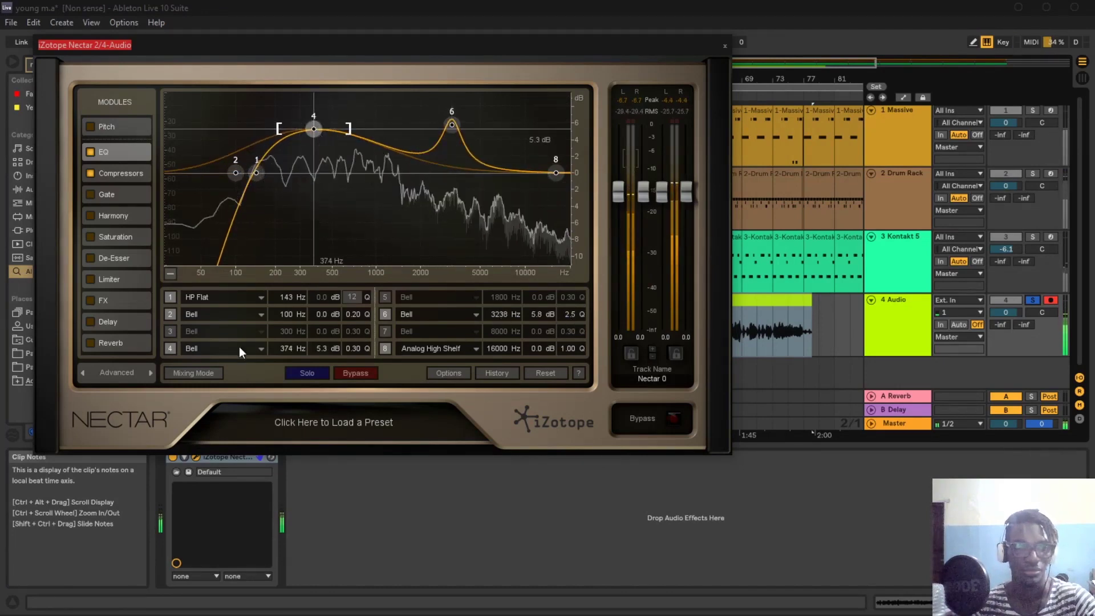
pyautogui.moveTo(354, 348); pyautogui.dragTo(362, 325)
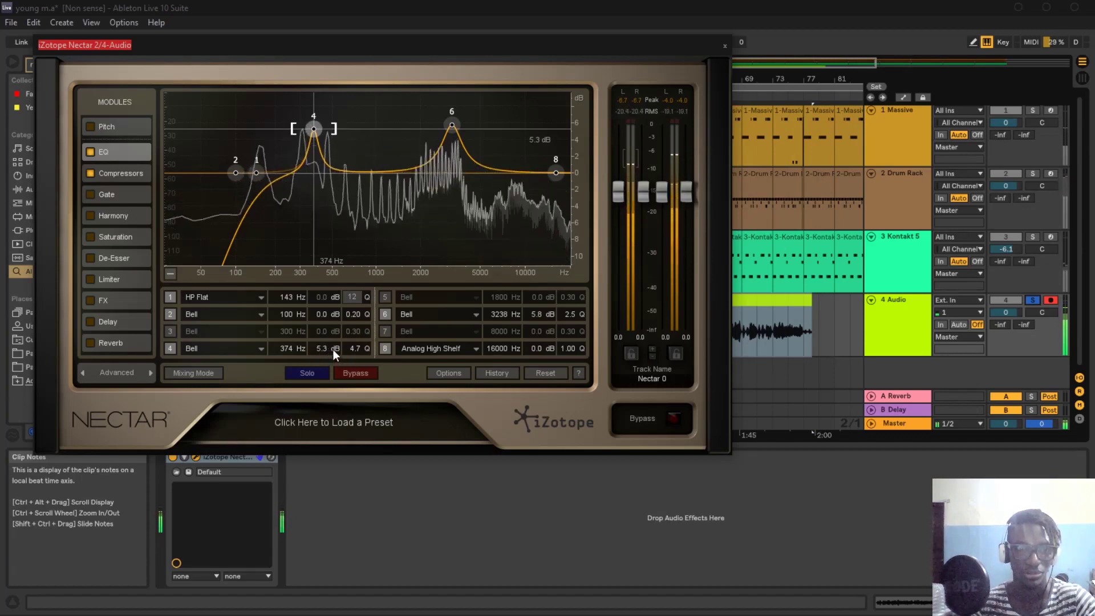
pyautogui.moveTo(327, 351); pyautogui.dragTo(325, 422)
pyautogui.moveTo(313, 199)
pyautogui.mouseDown()
pyautogui.moveTo(271, 119)
pyautogui.moveTo(313, 124)
pyautogui.moveTo(299, 117)
pyautogui.moveTo(296, 225)
pyautogui.moveTo(305, 212)
pyautogui.mouseUp()
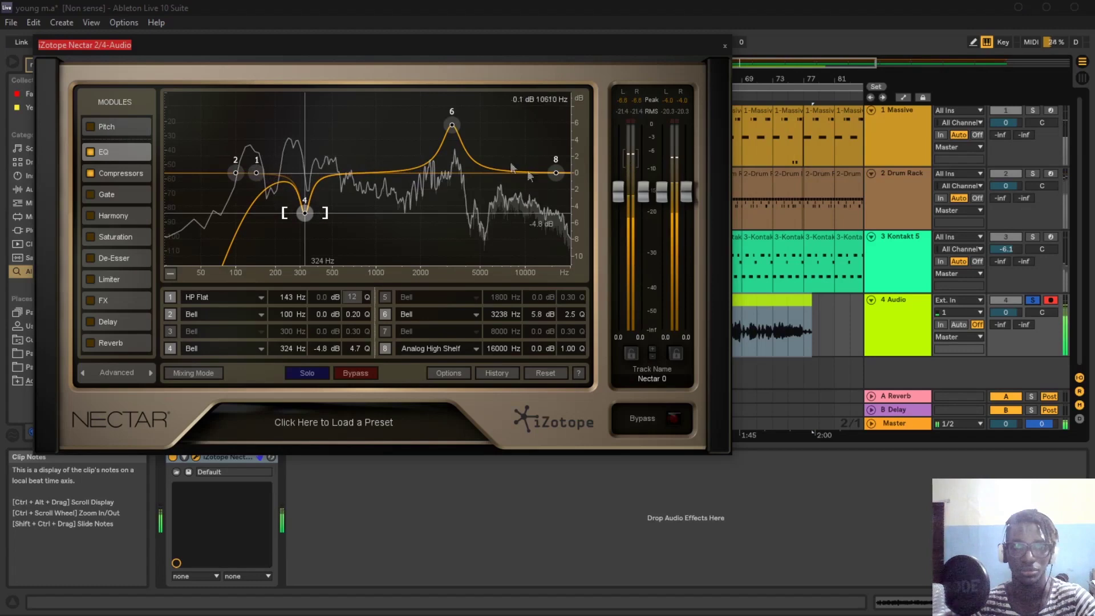
# Step: Set Nectar EQ band 6 to 4.0 dB at 2884 Hz and the band 8 high shelf to 2.0 dB with Q 13.8
pyautogui.moveTo(449, 126); pyautogui.dragTo(450, 133)
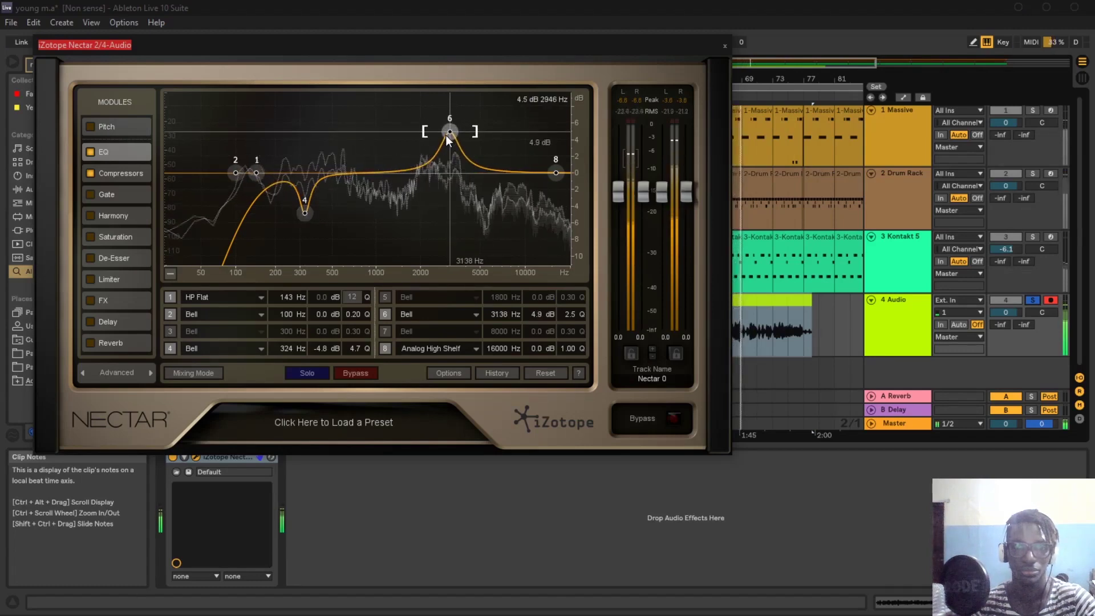
pyautogui.click(556, 172)
pyautogui.moveTo(569, 358); pyautogui.dragTo(573, 322)
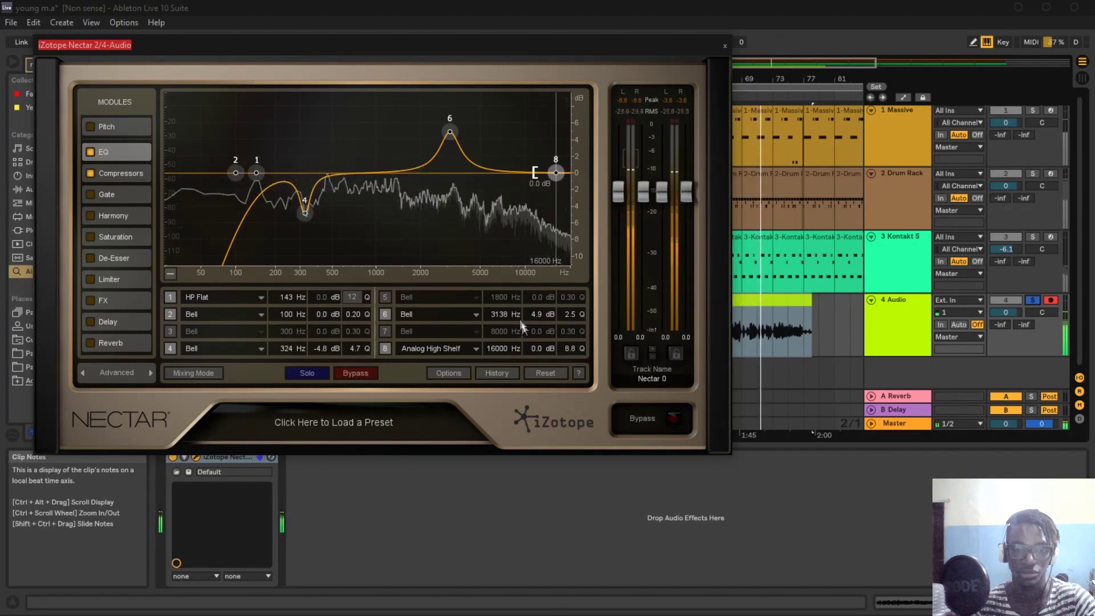
pyautogui.moveTo(539, 350); pyautogui.dragTo(565, 303)
pyautogui.moveTo(457, 131); pyautogui.dragTo(449, 142)
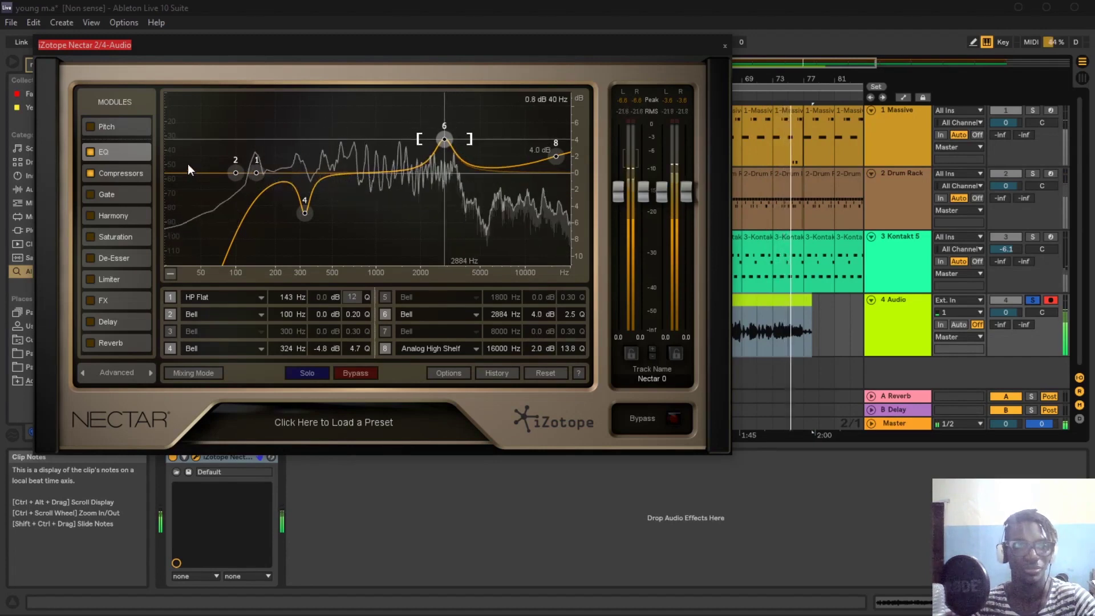
# Step: Set Nectar's Compressor 1 to threshold -16.4, ratio 16.1:1, attack 0 ms and release 25 ms
pyautogui.click(139, 174)
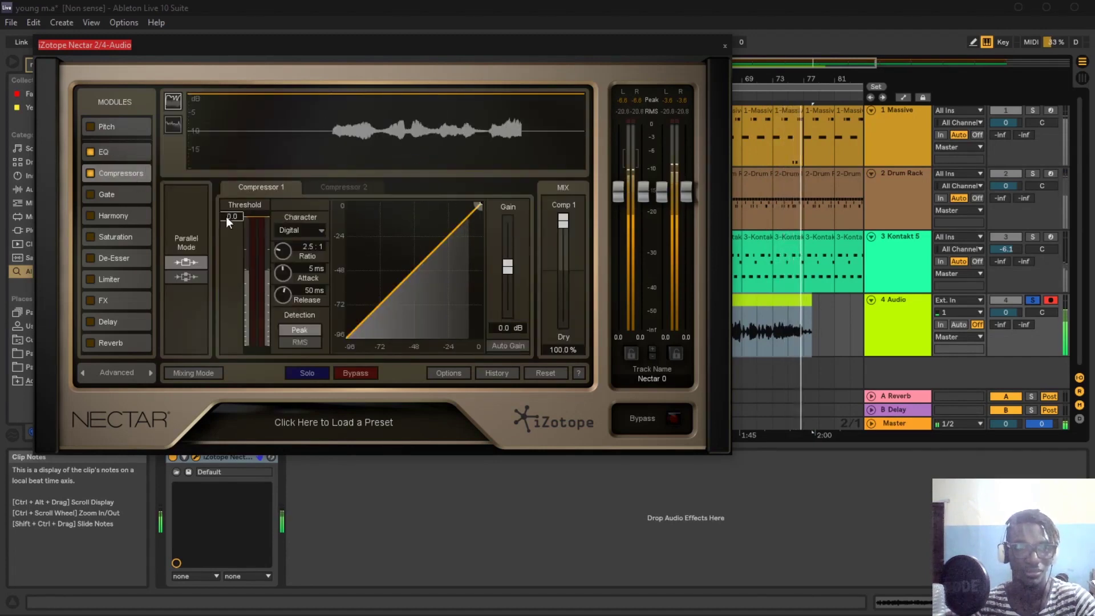
pyautogui.moveTo(226, 217); pyautogui.dragTo(235, 247)
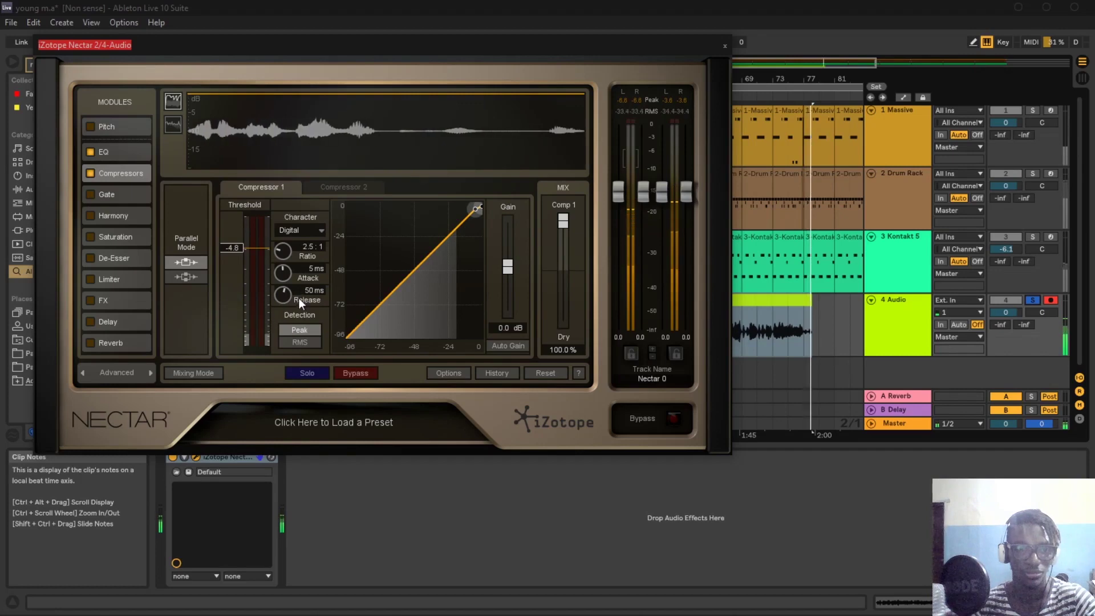
pyautogui.moveTo(285, 252); pyautogui.dragTo(297, 217)
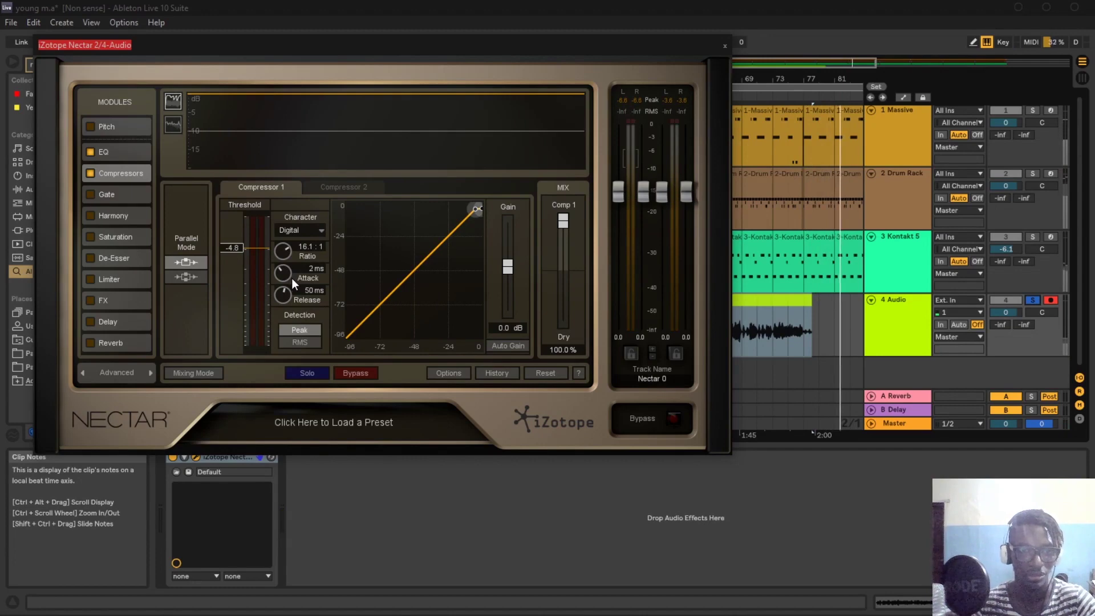
pyautogui.moveTo(292, 279); pyautogui.dragTo(293, 286)
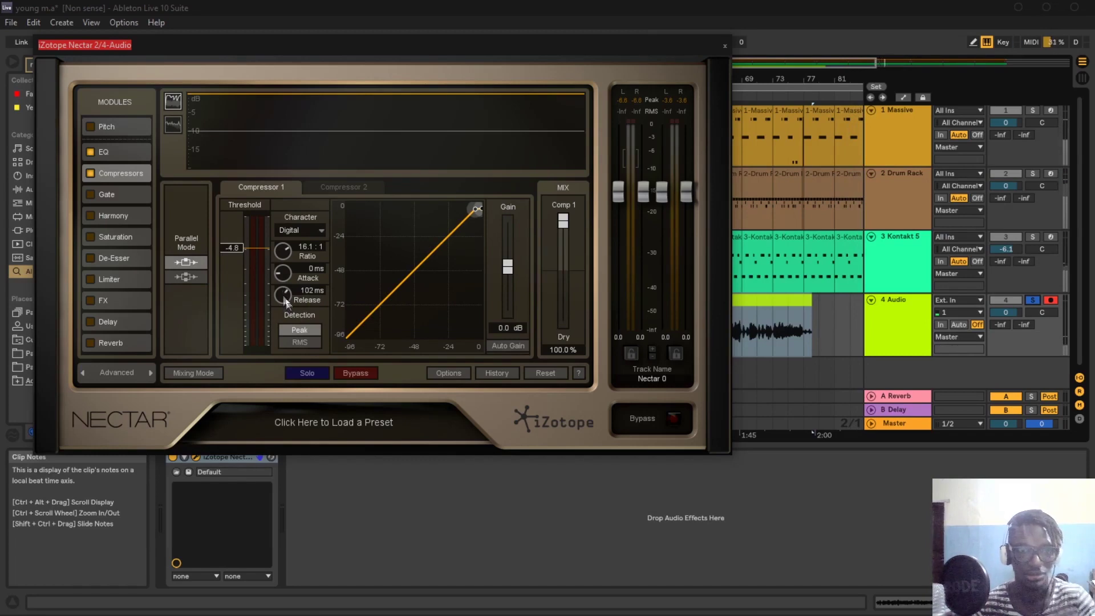
pyautogui.moveTo(290, 307); pyautogui.dragTo(291, 309)
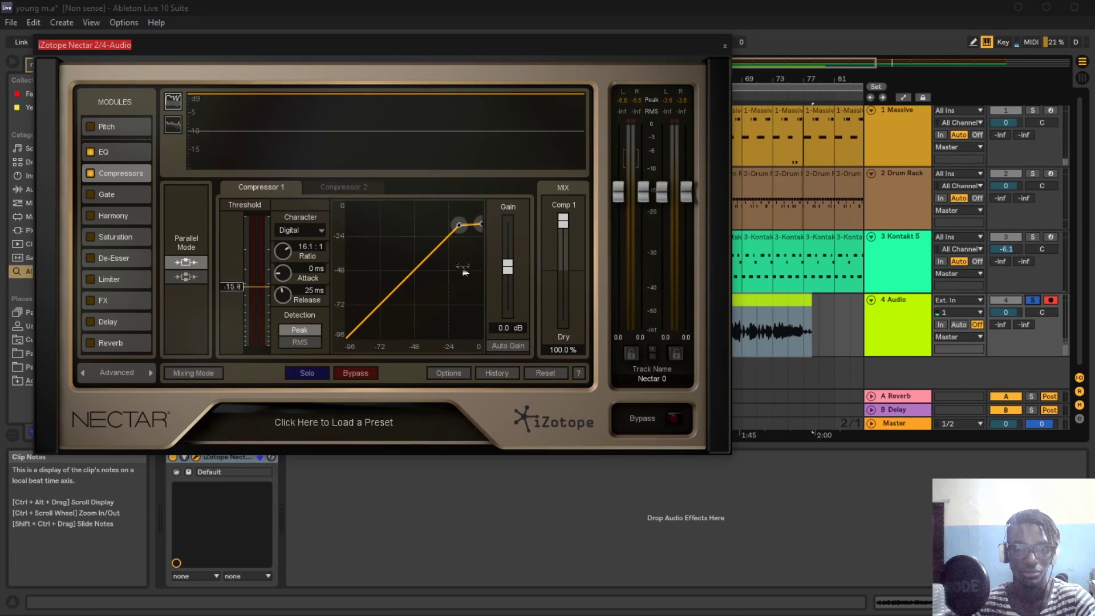
pyautogui.moveTo(463, 265); pyautogui.dragTo(459, 267)
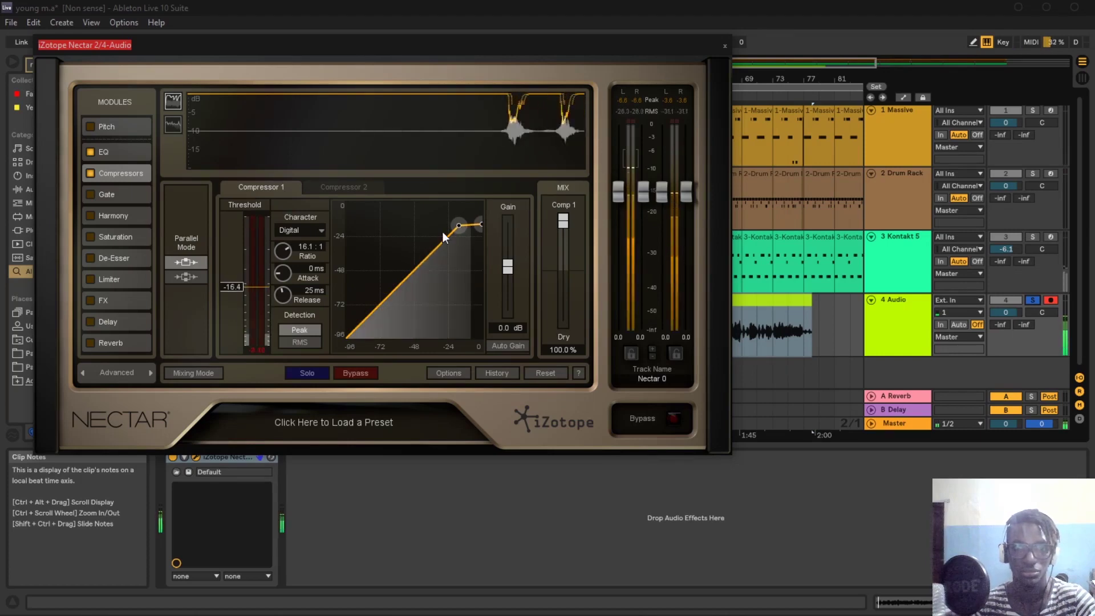
# Step: Check the Limiter module and soften Compressor 1 to threshold -7.9, ratio 7.1:1 and attack 7 ms
pyautogui.click(129, 282)
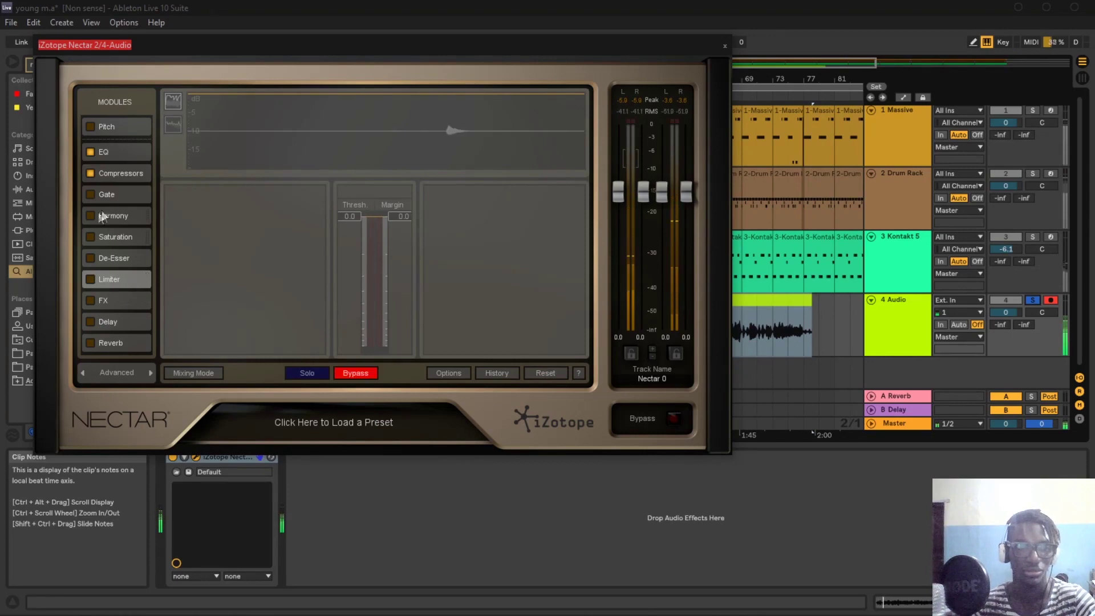
pyautogui.click(128, 176)
pyautogui.moveTo(273, 252)
pyautogui.mouseDown()
pyautogui.moveTo(280, 274)
pyautogui.moveTo(279, 249)
pyautogui.moveTo(234, 274)
pyautogui.moveTo(239, 262)
pyautogui.mouseUp()
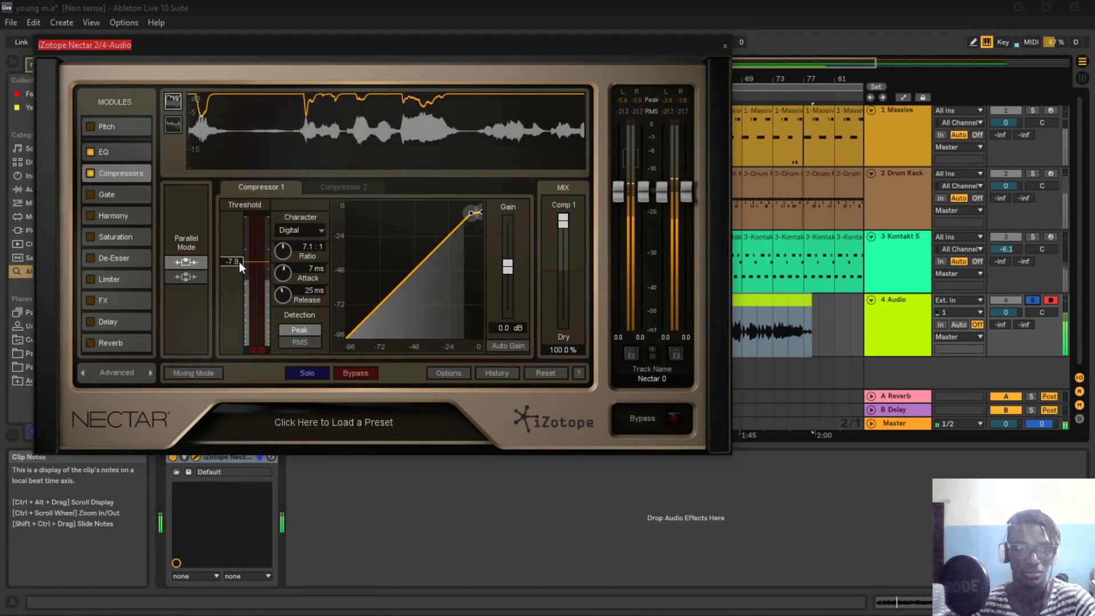
# Step: Move Nectar's De-Esser module above EQ, enable it, and set its frequency to 4562.1 Hz and its Ess threshold to -3.9
pyautogui.click(133, 279)
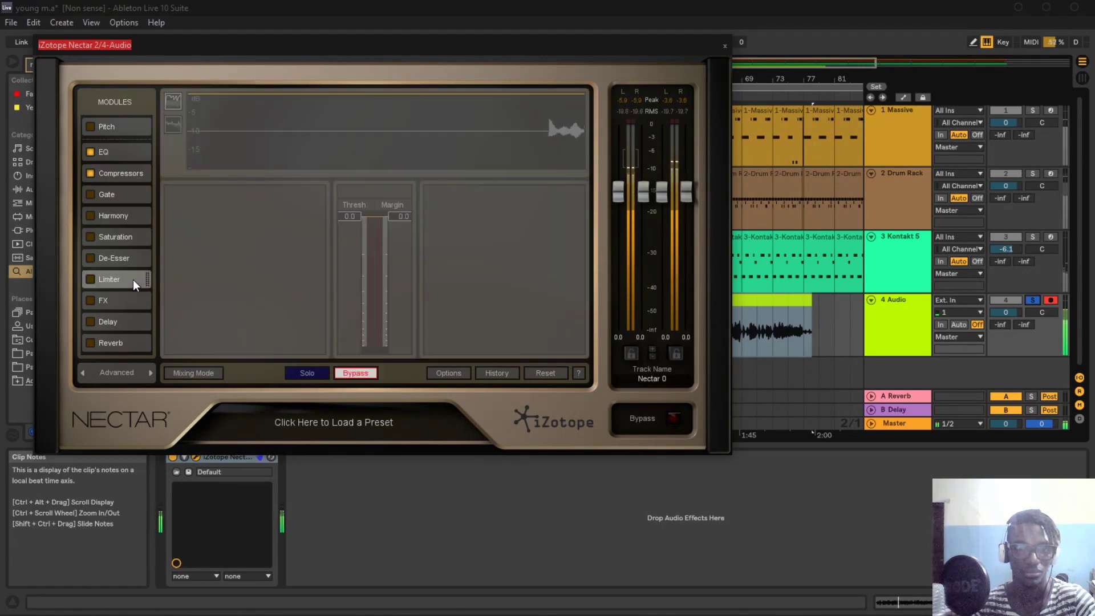
pyautogui.click(126, 217)
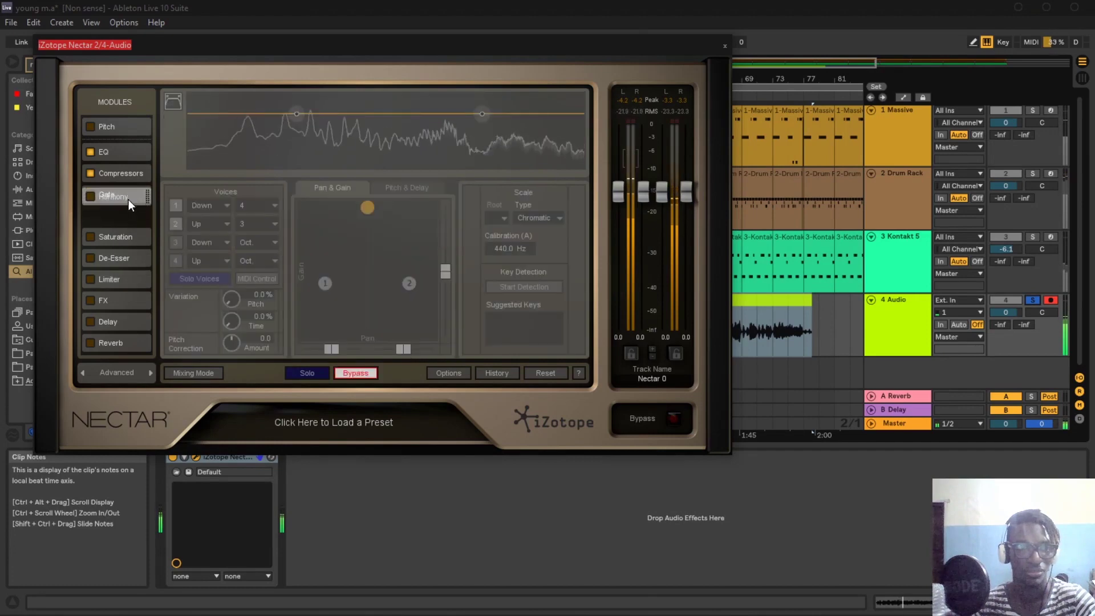
pyautogui.moveTo(124, 256); pyautogui.dragTo(126, 152)
pyautogui.click(90, 151)
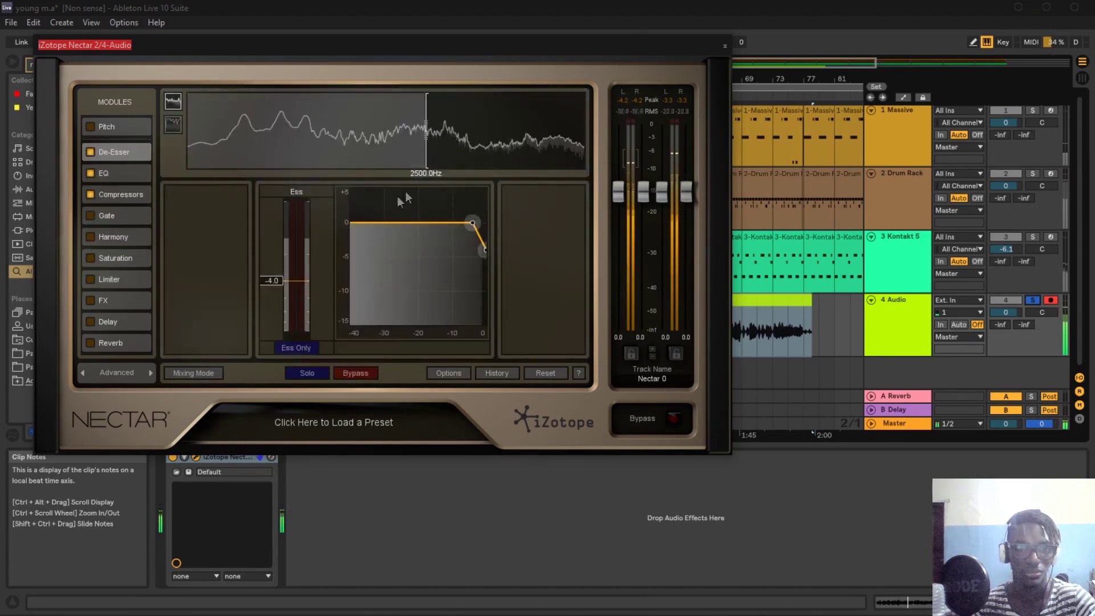
pyautogui.moveTo(426, 136); pyautogui.dragTo(471, 136)
pyautogui.moveTo(273, 279); pyautogui.dragTo(275, 280)
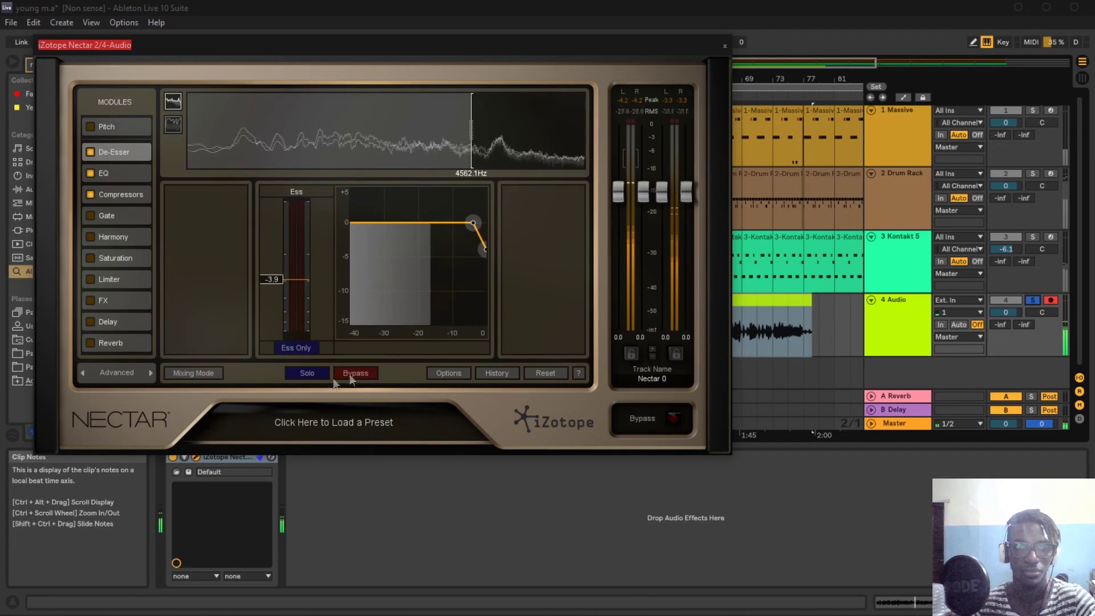
# Step: Audition the De-Esser in Ess Only mode, then set its frequency to 4244.2 Hz and its Ess threshold to -3.1
pyautogui.click(296, 349)
pyautogui.moveTo(471, 138)
pyautogui.mouseDown()
pyautogui.moveTo(513, 137)
pyautogui.moveTo(485, 137)
pyautogui.mouseUp()
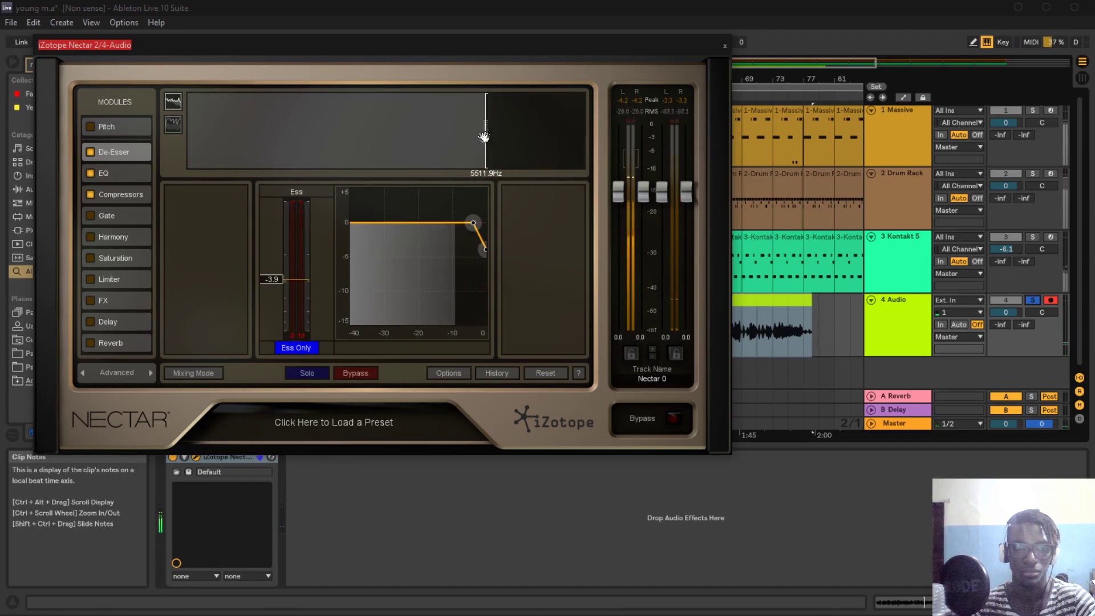
pyautogui.moveTo(274, 279); pyautogui.dragTo(275, 264)
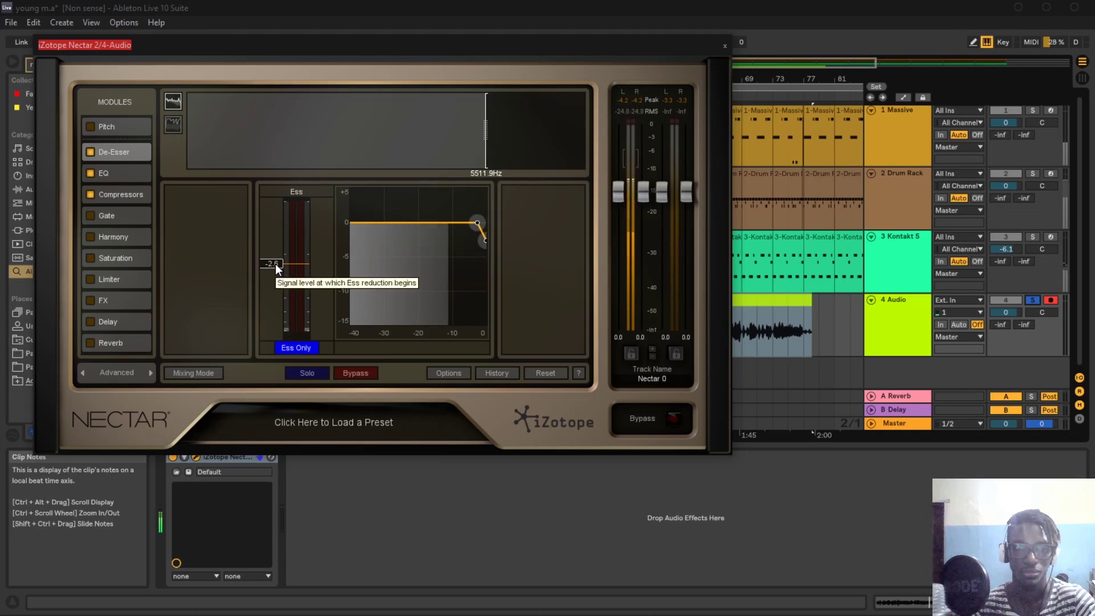
pyautogui.moveTo(275, 264); pyautogui.dragTo(269, 279)
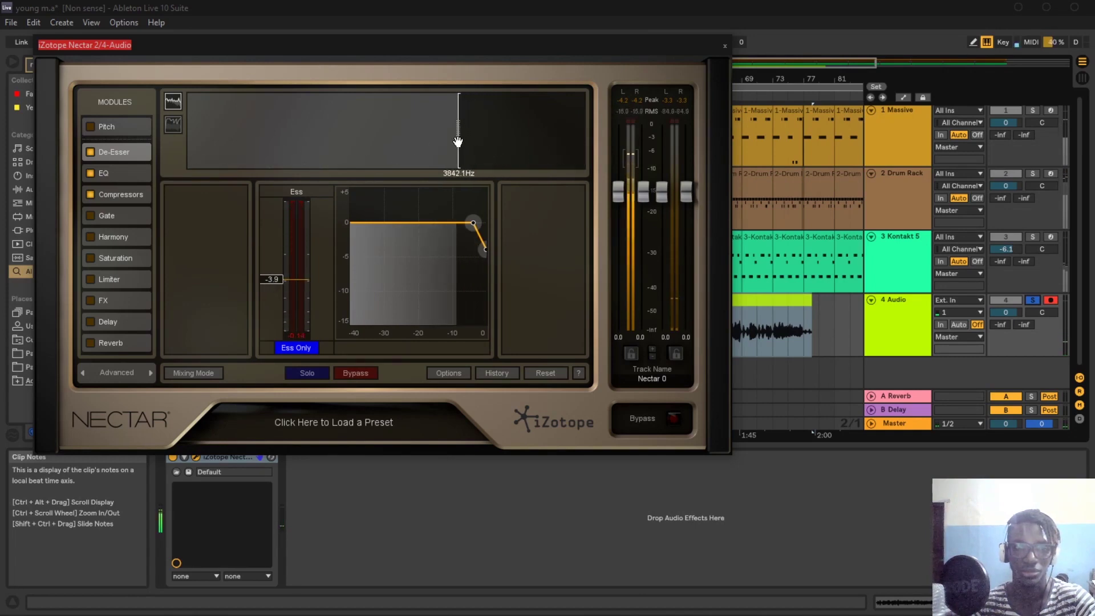
pyautogui.moveTo(458, 141); pyautogui.dragTo(464, 143)
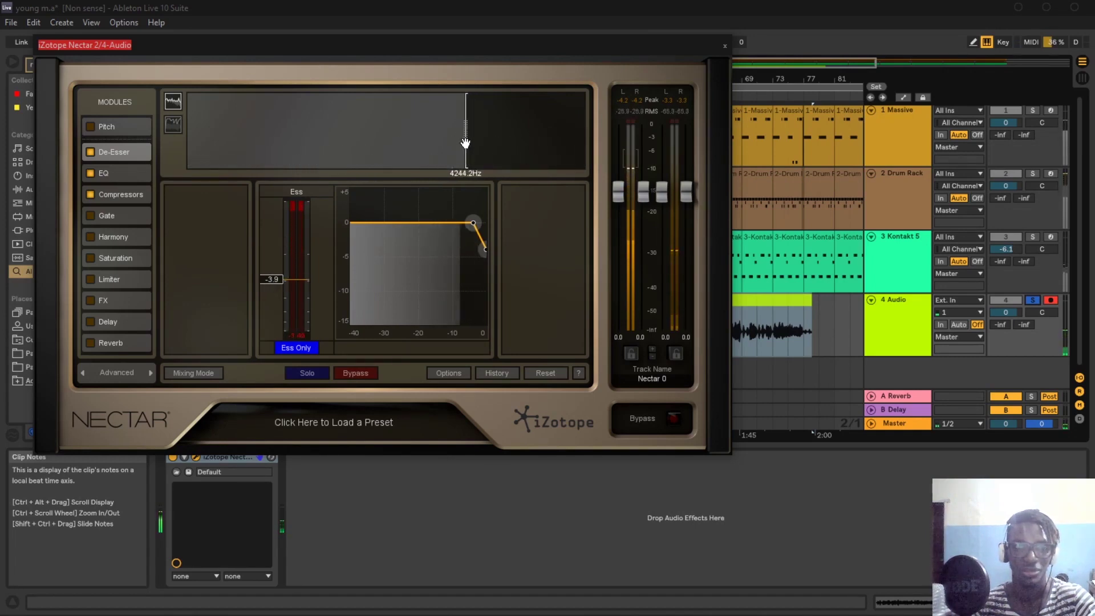
pyautogui.click(296, 349)
pyautogui.moveTo(273, 278); pyautogui.dragTo(271, 270)
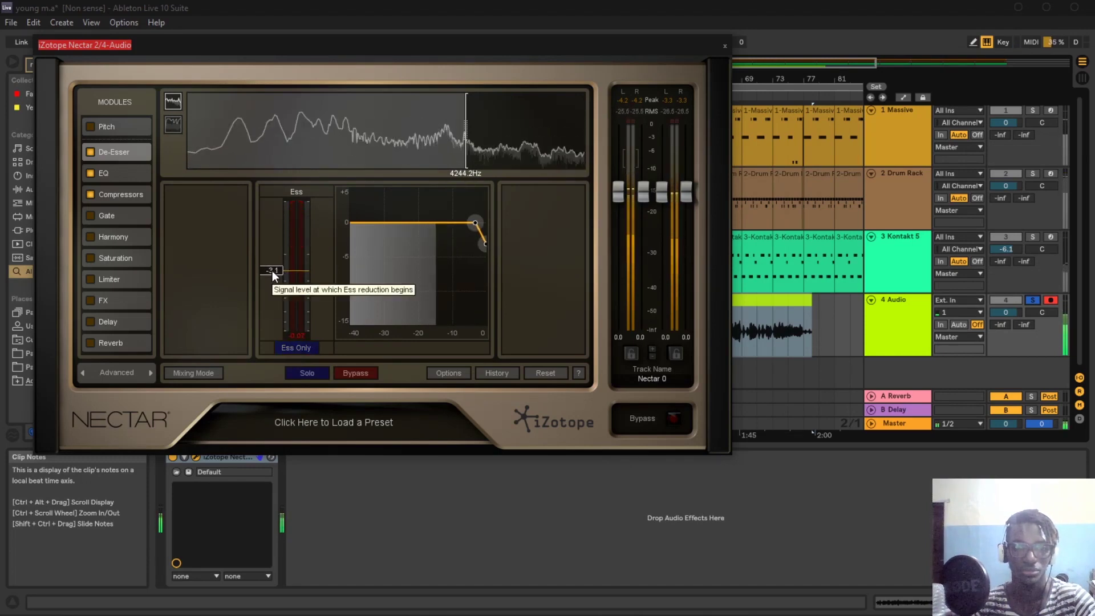
# Step: Enable Harmony directly below Compressors with two Unison voices panned to opposite sides at -10.8 dB and a low shelf of -6.2 dB at 213 Hz
pyautogui.click(121, 236)
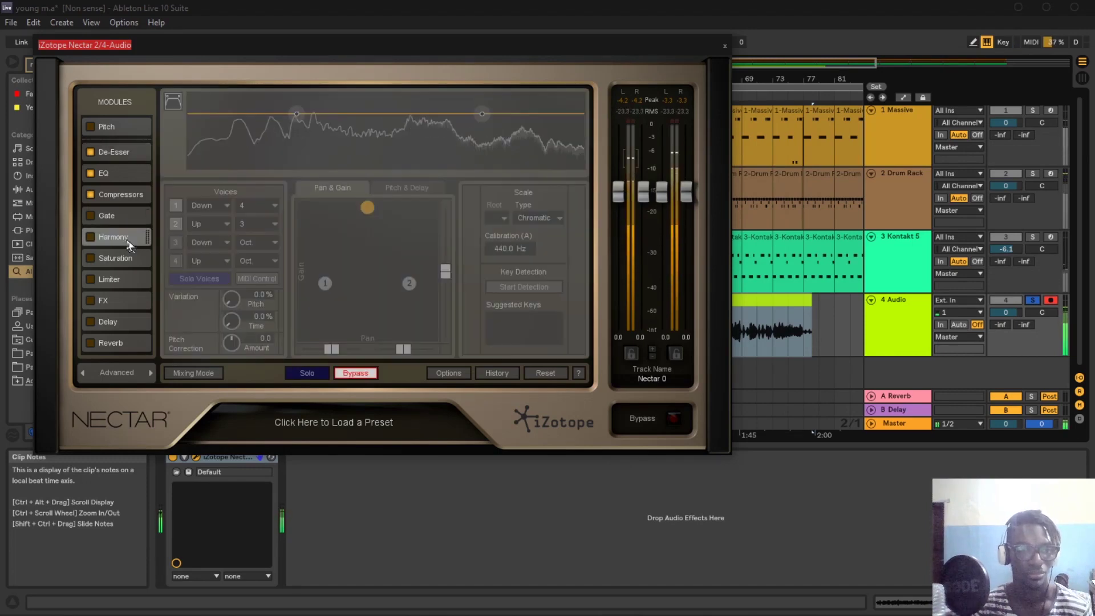
pyautogui.moveTo(117, 245); pyautogui.dragTo(122, 220)
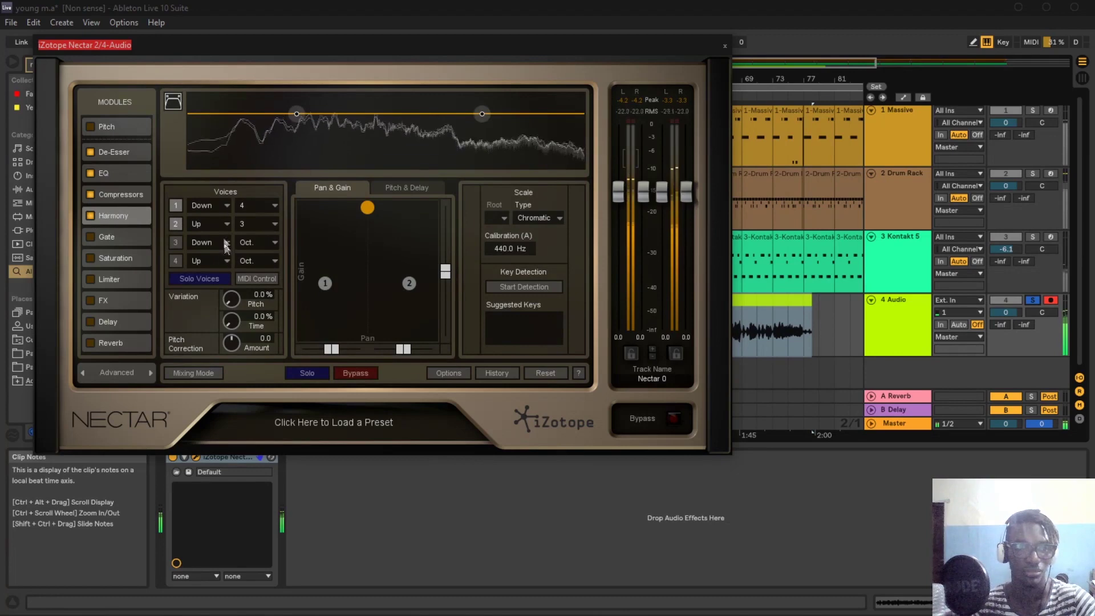
pyautogui.moveTo(324, 286); pyautogui.dragTo(269, 280)
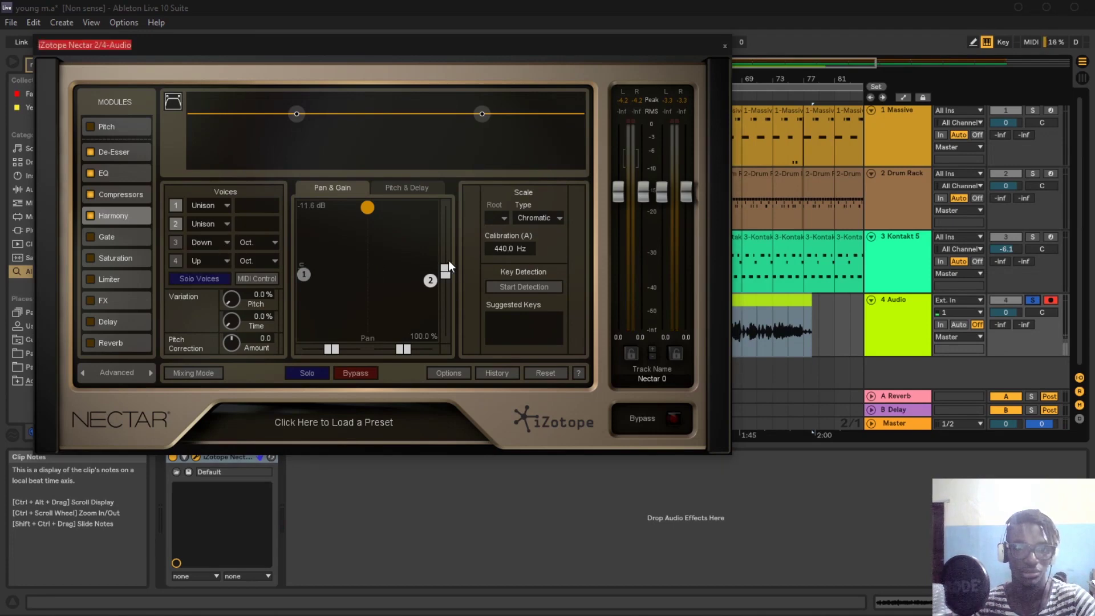
pyautogui.moveTo(446, 267); pyautogui.dragTo(447, 243)
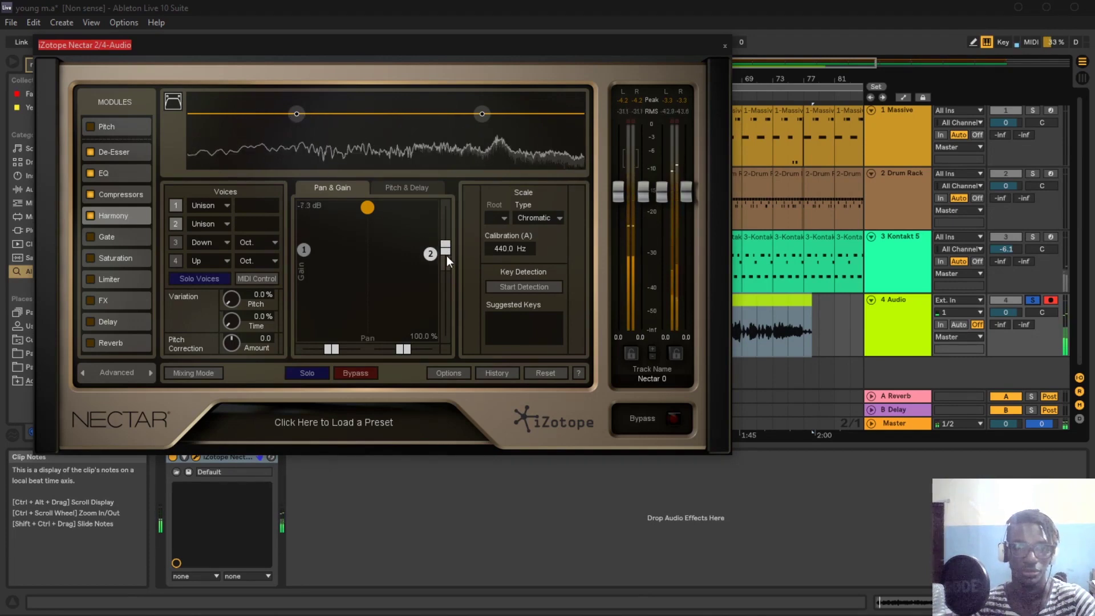
pyautogui.moveTo(446, 256); pyautogui.dragTo(448, 272)
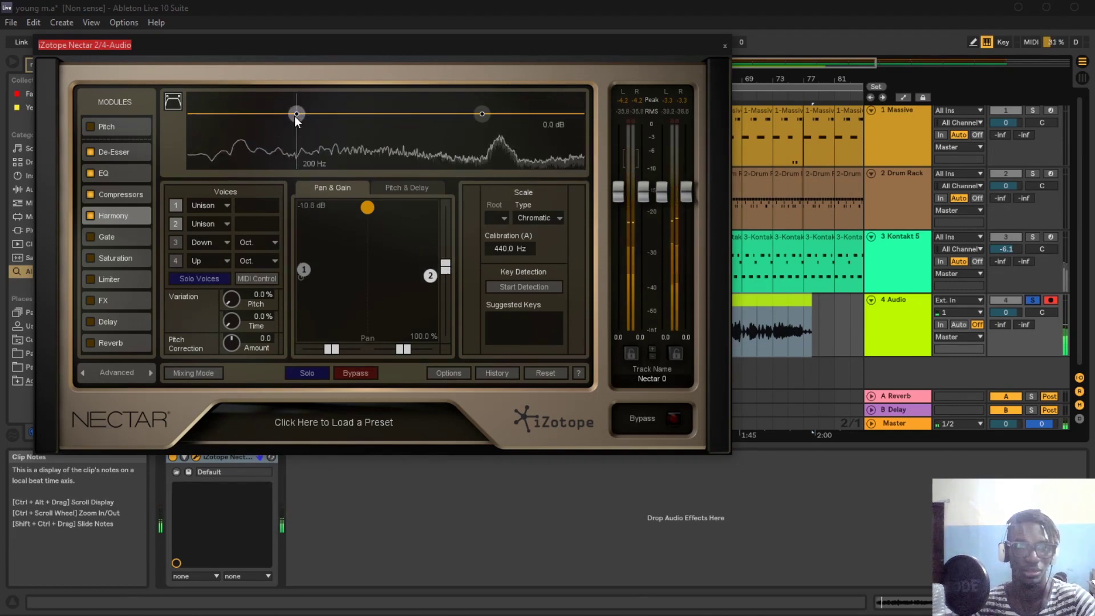
pyautogui.moveTo(296, 115); pyautogui.dragTo(297, 124)
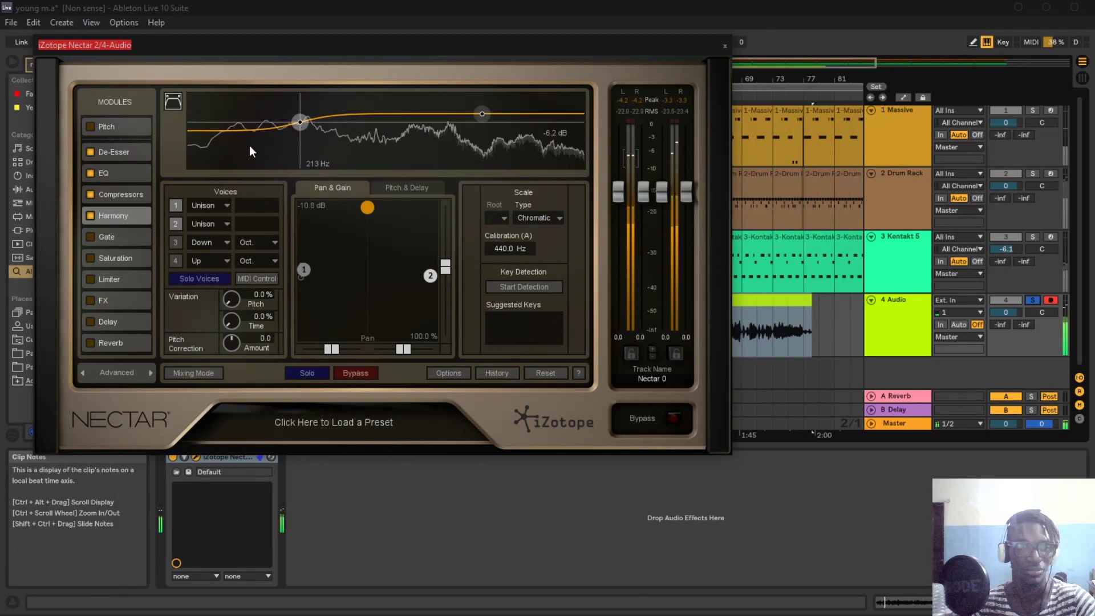
# Step: Move Nectar's Reverb module directly below Harmony, leave it disabled, and unsolo the 4 Audio track
pyautogui.click(120, 342)
pyautogui.click(90, 342)
pyautogui.moveTo(105, 347); pyautogui.dragTo(135, 234)
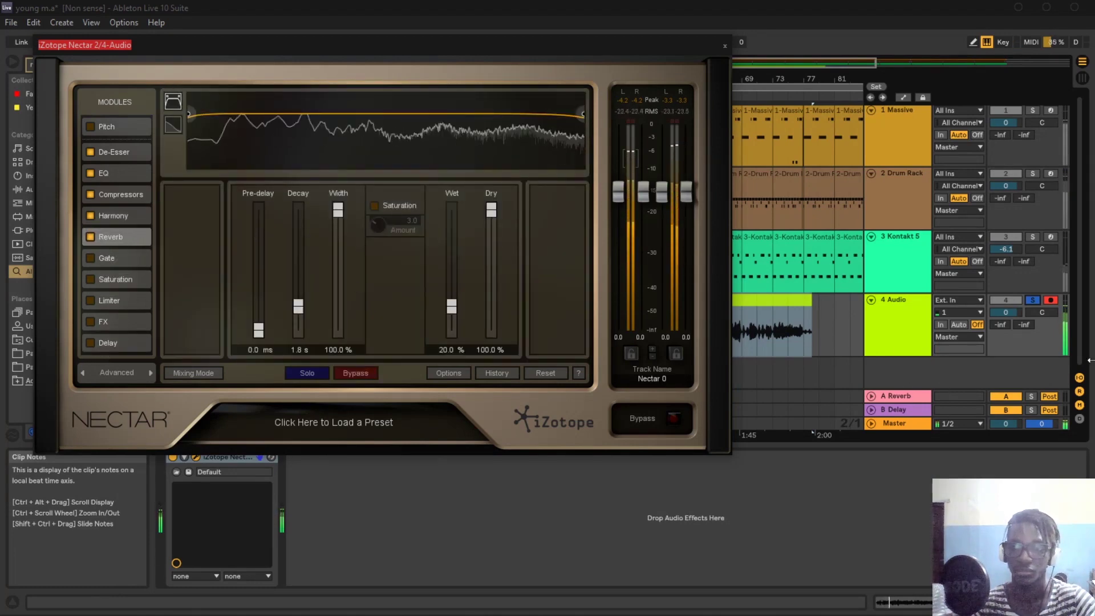
pyautogui.click(1033, 298)
pyautogui.click(127, 241)
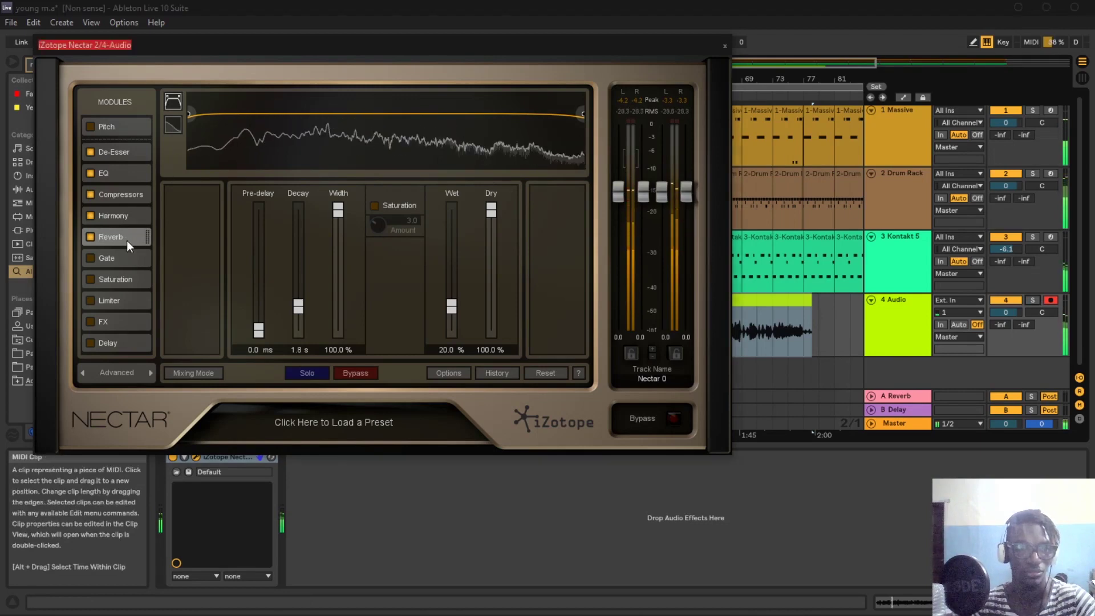
pyautogui.click(90, 236)
# Step: Move Saturation above Harmony, enable it, and set the Tape amount to 58.5 % and the filter node to -1.7 dB at 7397 Hz
pyautogui.click(125, 279)
pyautogui.moveTo(125, 279); pyautogui.dragTo(132, 208)
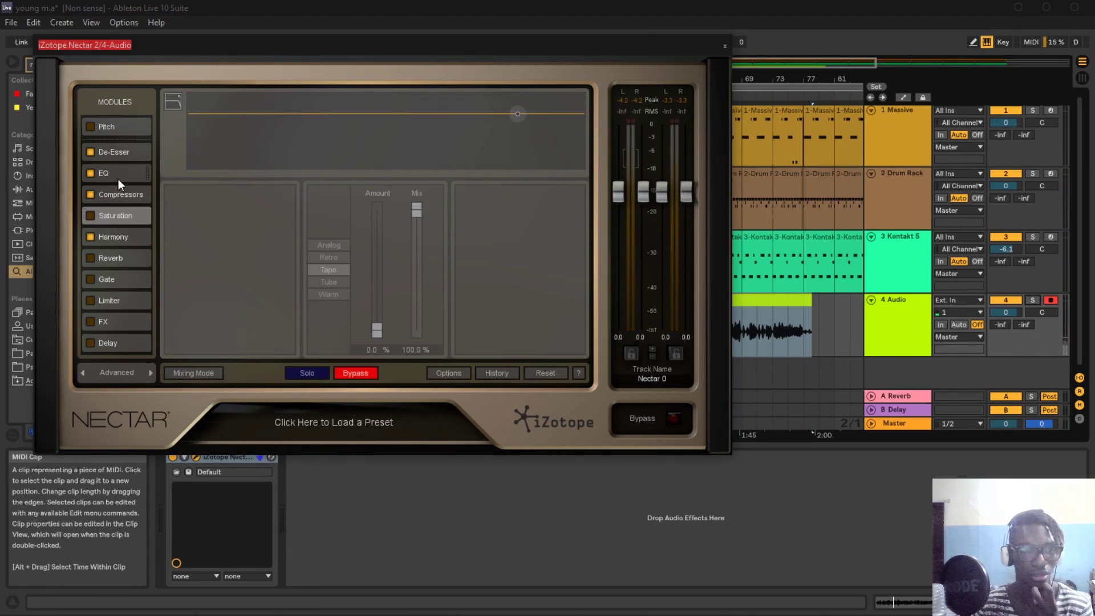
pyautogui.click(90, 215)
pyautogui.press('space')
pyautogui.moveTo(377, 336); pyautogui.dragTo(377, 240)
pyautogui.moveTo(518, 114); pyautogui.dragTo(521, 116)
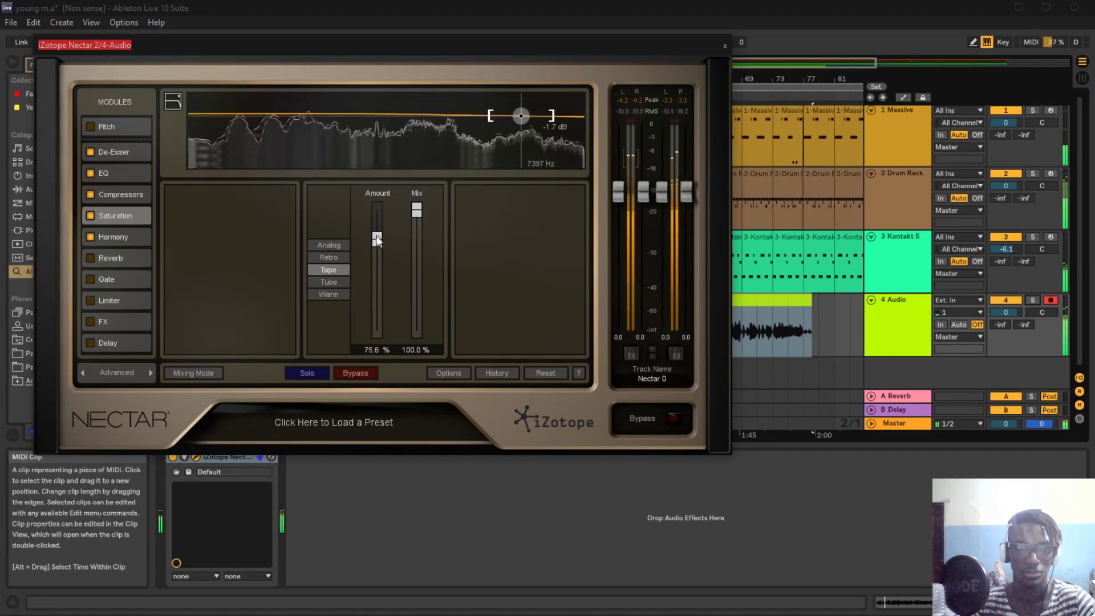
pyautogui.moveTo(377, 240)
pyautogui.mouseDown()
pyautogui.moveTo(380, 272)
pyautogui.moveTo(371, 260)
pyautogui.mouseUp()
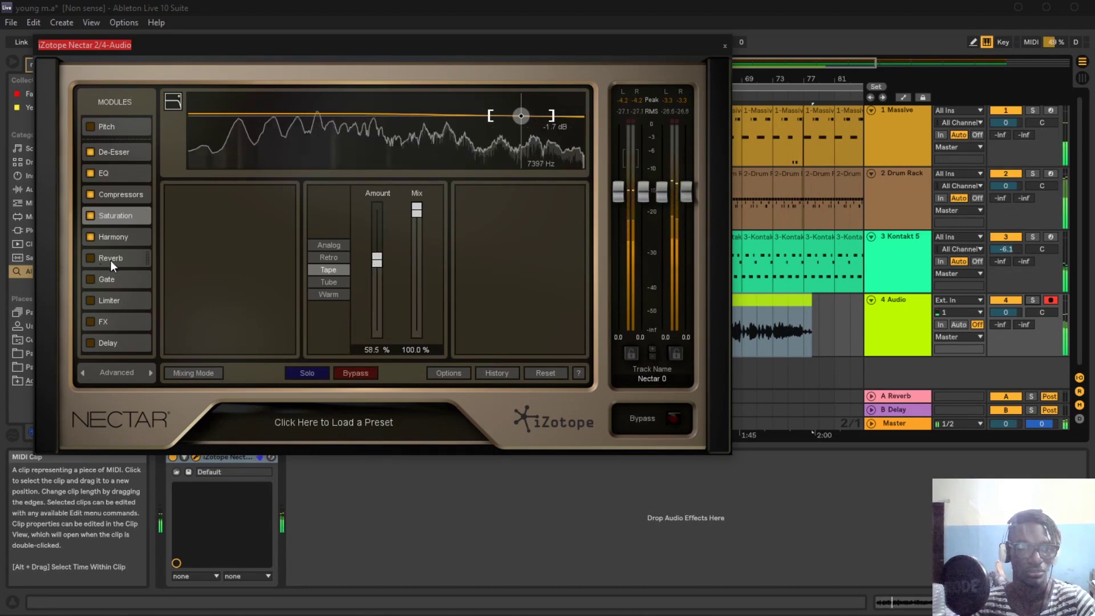
# Step: Enable Reverb, narrow its filter band by raising the low cut and setting the high cut to 2100 Hz, and lower Wet to 6.3 %
pyautogui.click(111, 260)
pyautogui.click(93, 259)
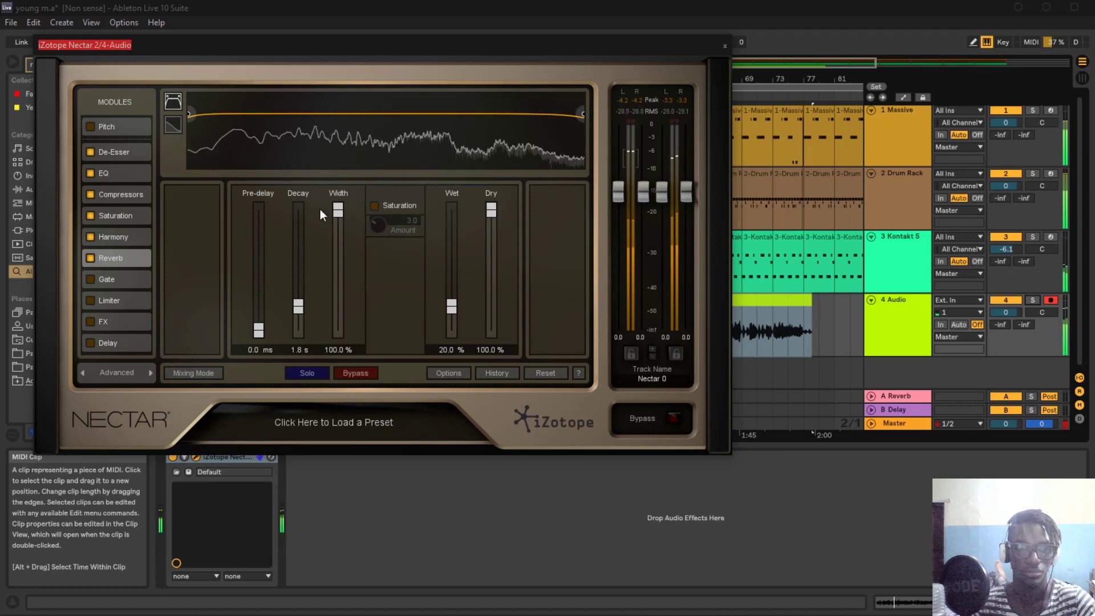
pyautogui.moveTo(189, 114); pyautogui.dragTo(302, 114)
pyautogui.moveTo(582, 116); pyautogui.dragTo(517, 116)
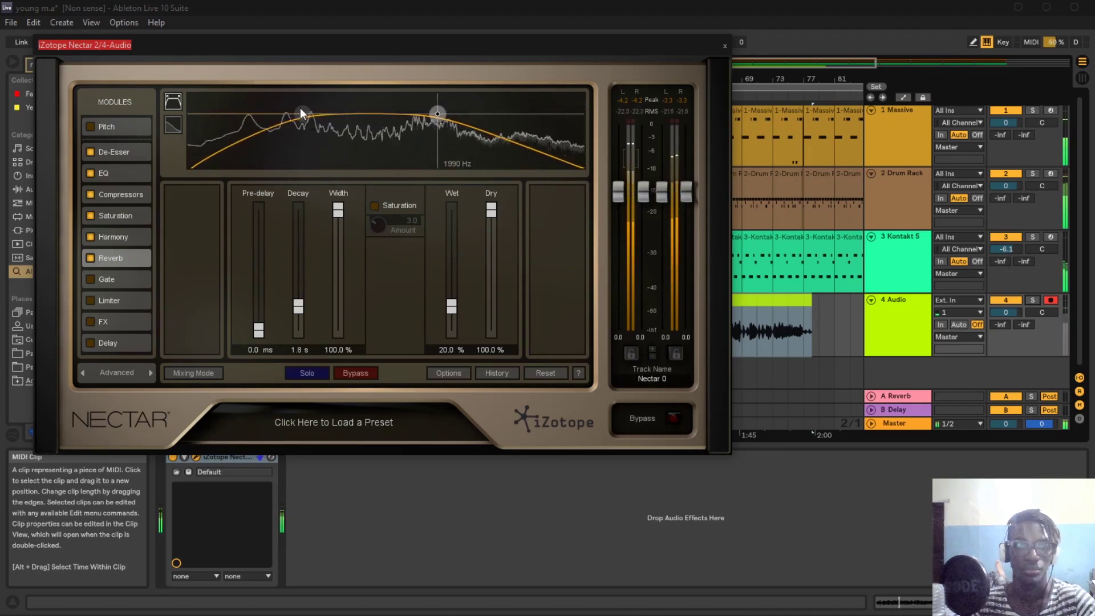
pyautogui.moveTo(300, 107); pyautogui.dragTo(371, 112)
pyautogui.moveTo(437, 115); pyautogui.dragTo(451, 114)
pyautogui.moveTo(366, 114); pyautogui.dragTo(441, 114)
pyautogui.moveTo(451, 306)
pyautogui.mouseDown()
pyautogui.moveTo(454, 294)
pyautogui.moveTo(453, 319)
pyautogui.mouseUp()
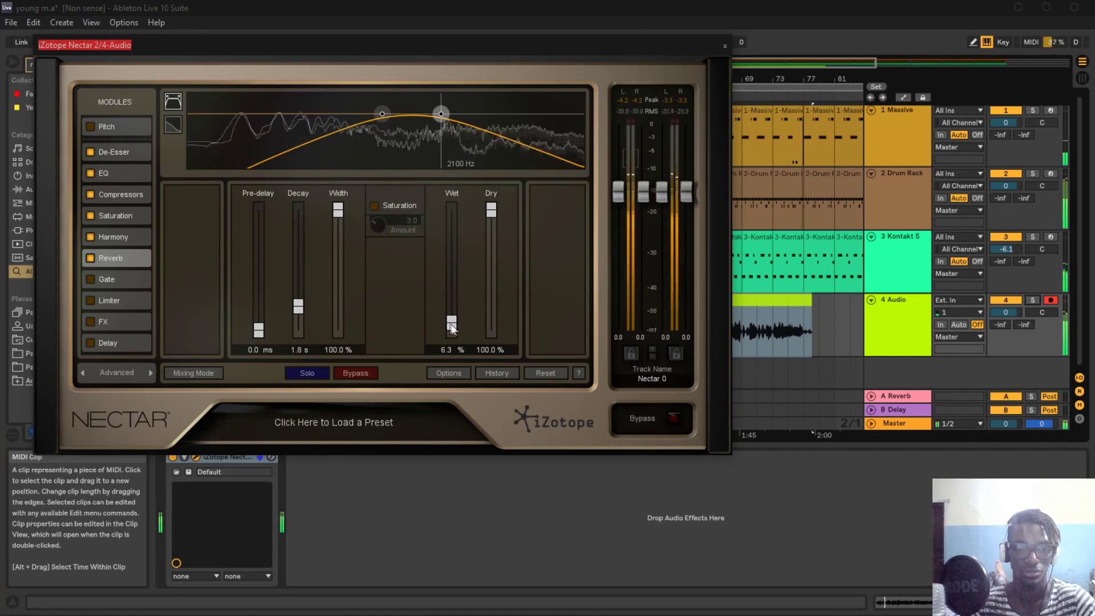
# Step: Set Nectar EQ band 1 to 206 Hz, band 2 to 0.4 dB at 247 Hz, and band 4 to -5.7 dB at 350 Hz
pyautogui.click(126, 174)
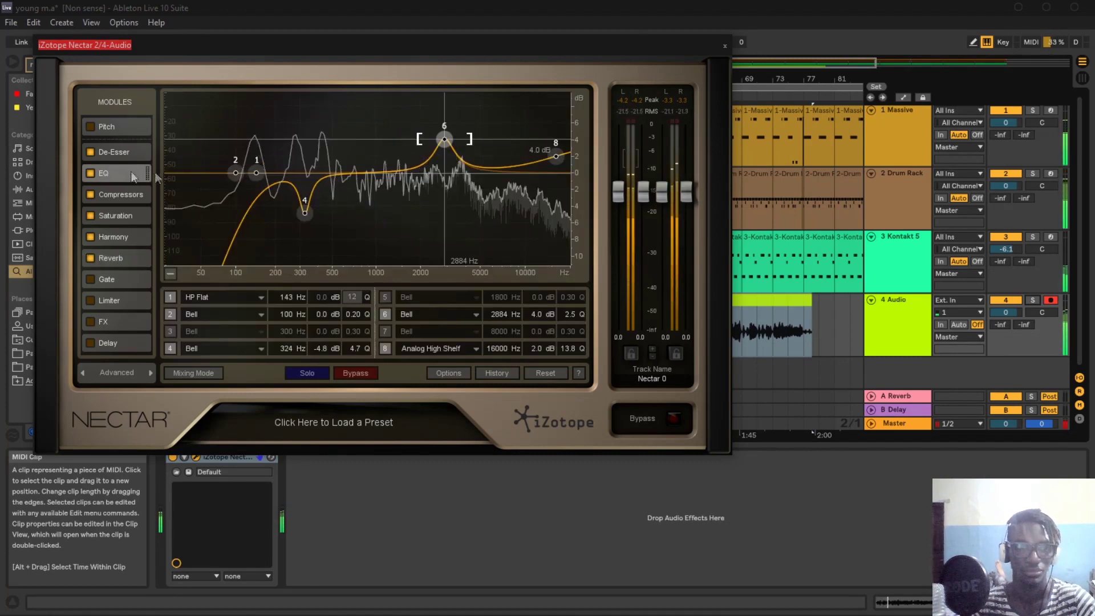
pyautogui.moveTo(235, 173); pyautogui.dragTo(286, 168)
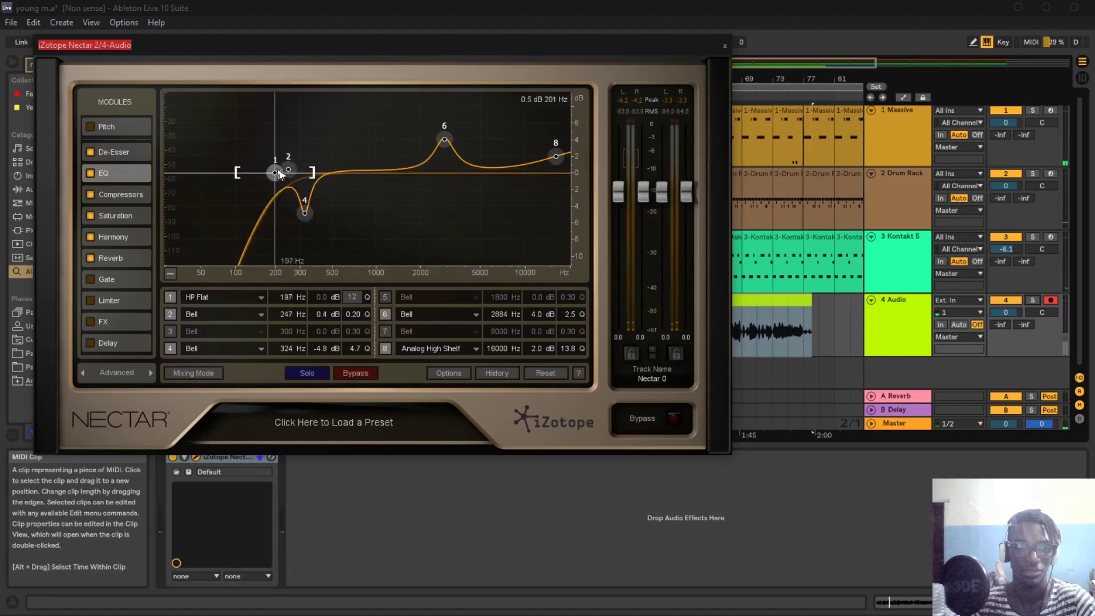
pyautogui.moveTo(305, 213); pyautogui.dragTo(300, 218)
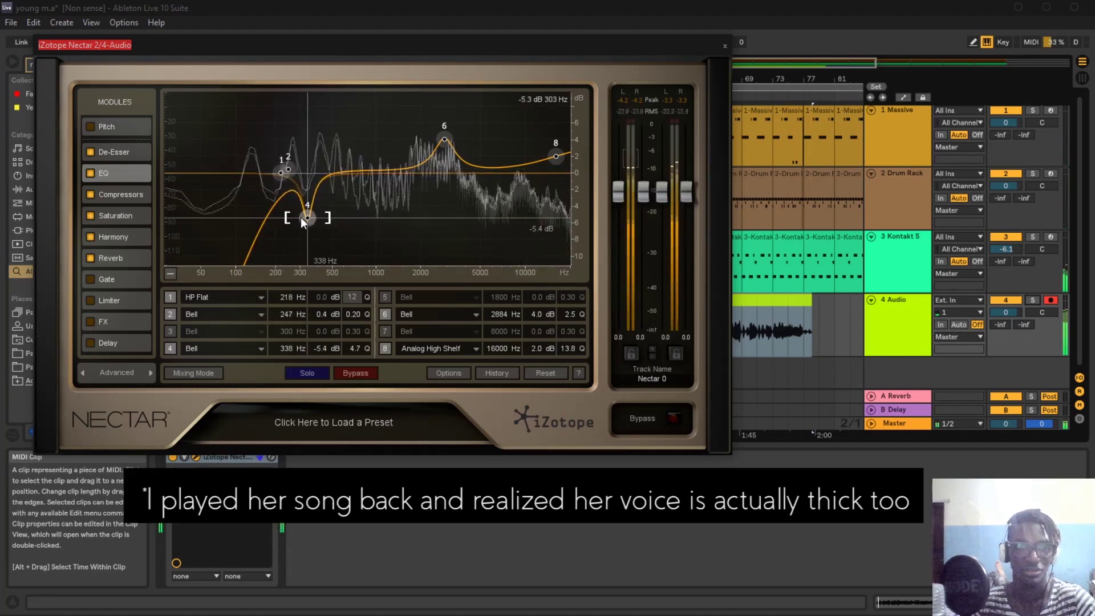
pyautogui.moveTo(281, 172); pyautogui.dragTo(288, 171)
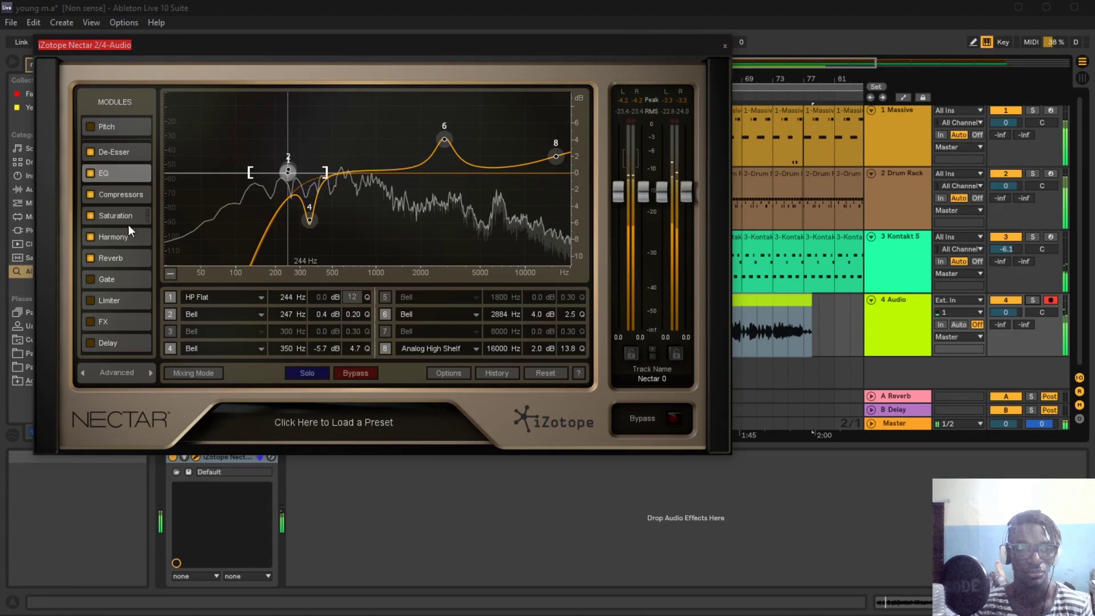
pyautogui.moveTo(290, 170); pyautogui.dragTo(279, 167)
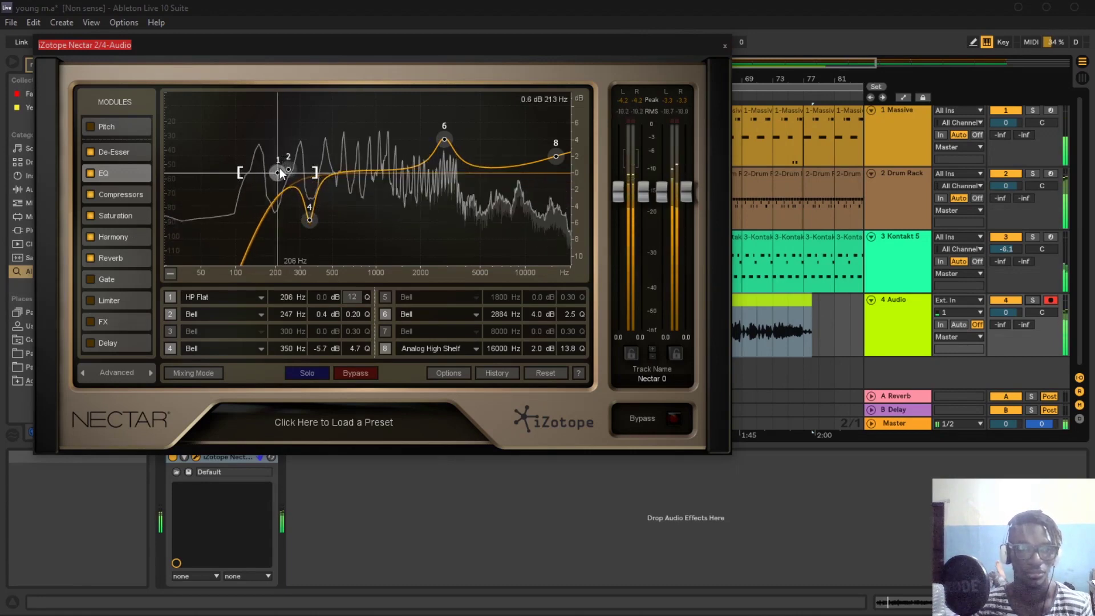
# Step: Raise the Reverb's Wet level to 21.0 % and check the Harmony module
pyautogui.click(134, 258)
pyautogui.moveTo(450, 310); pyautogui.dragTo(448, 308)
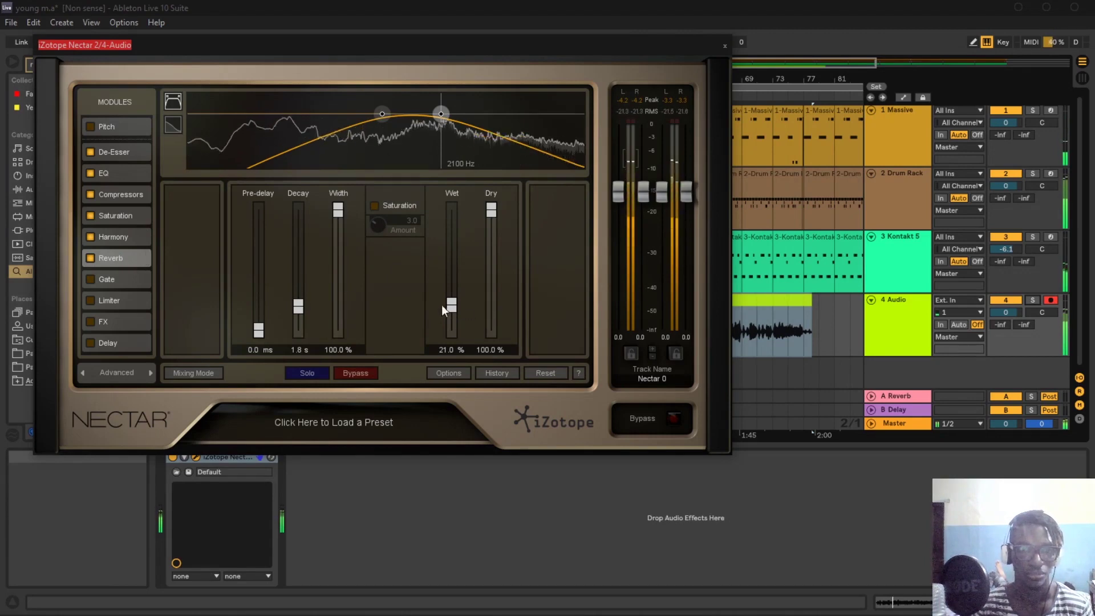
pyautogui.click(117, 236)
# Step: Move the Saturation module above EQ and set its amount to 86.4 %
pyautogui.click(123, 220)
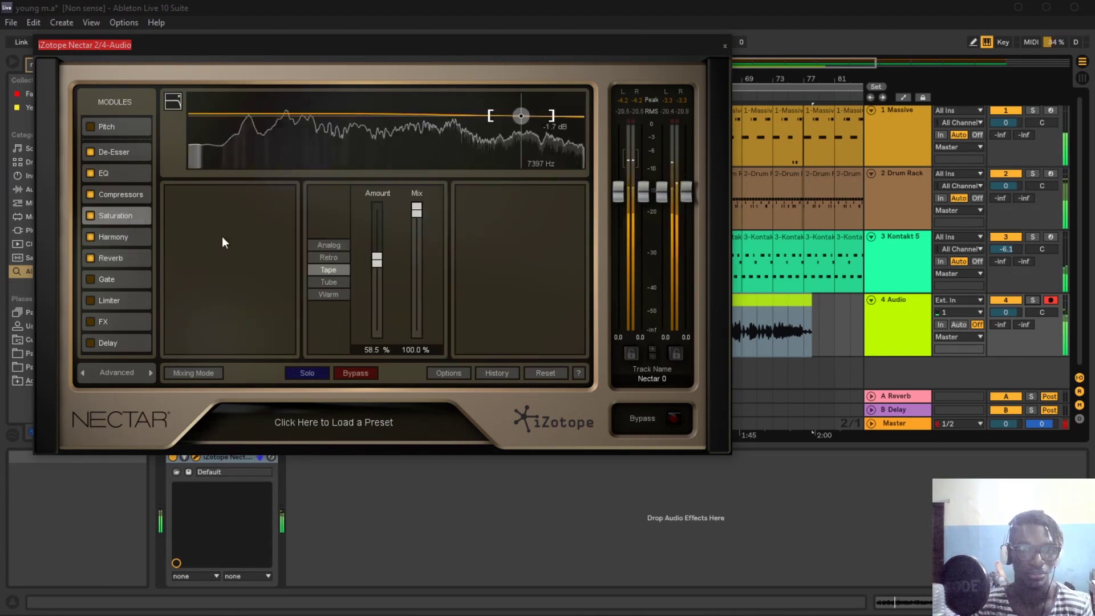
pyautogui.moveTo(114, 219); pyautogui.dragTo(122, 169)
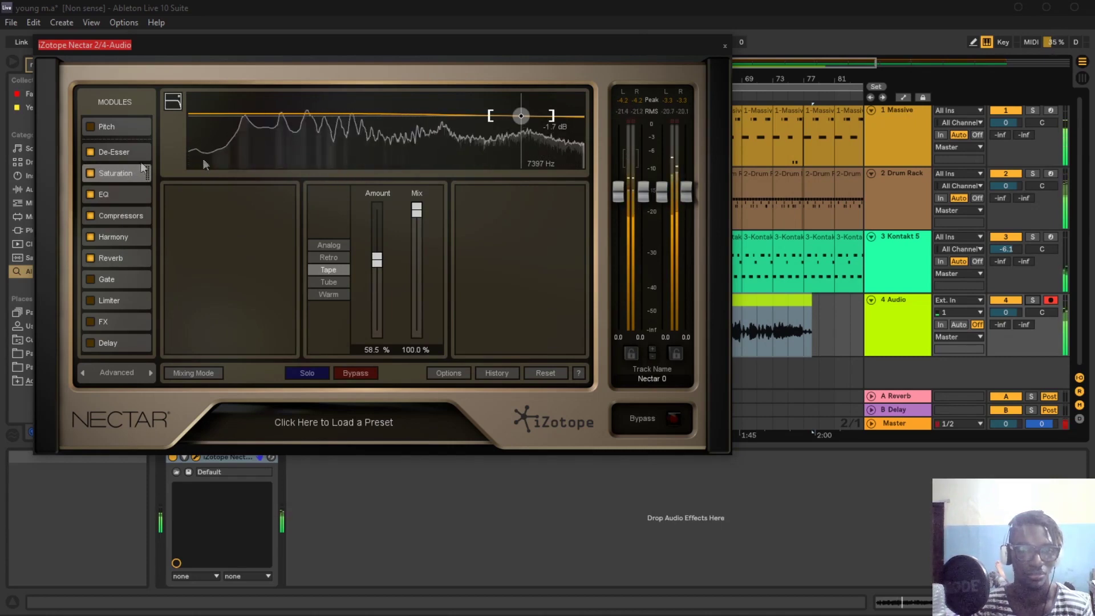
pyautogui.moveTo(377, 259); pyautogui.dragTo(374, 228)
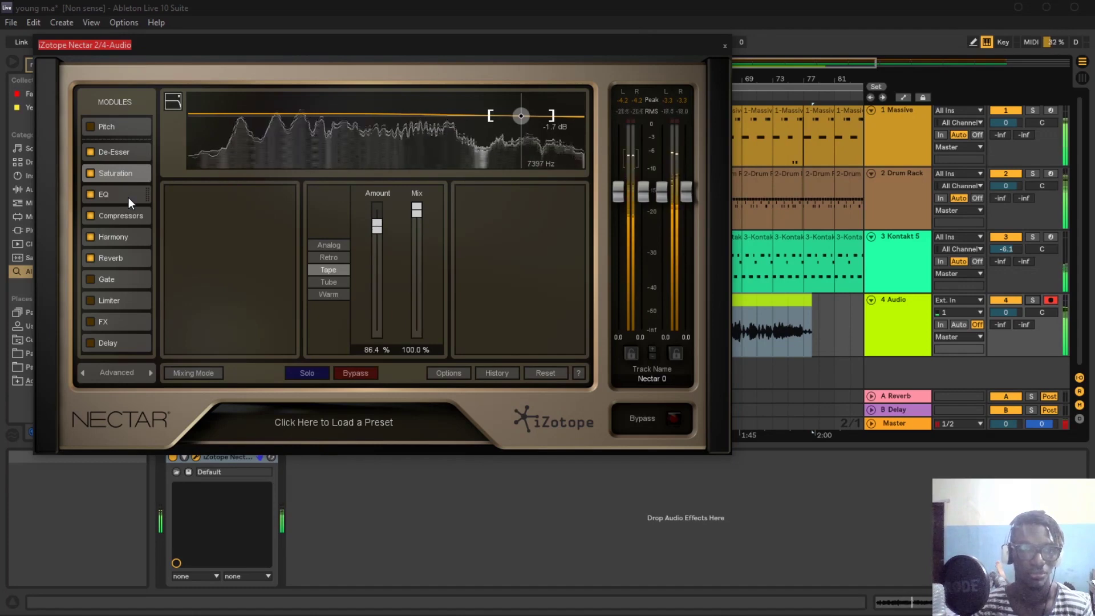
# Step: Move EQ back above Saturation and set its band 8 high shelf to 1.3 dB at 16477 Hz
pyautogui.moveTo(122, 197); pyautogui.dragTo(126, 163)
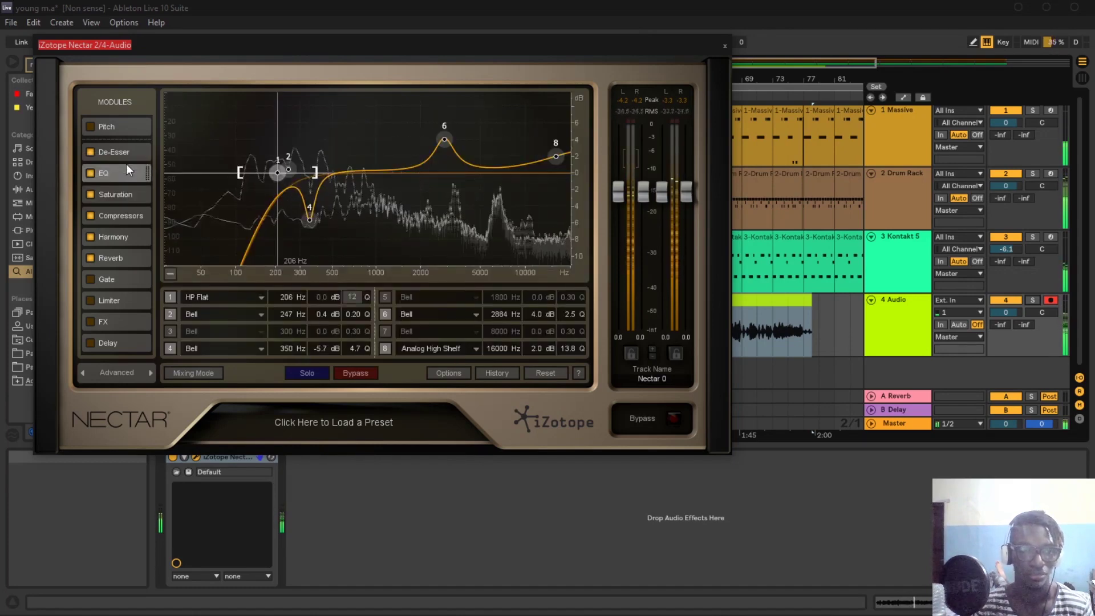
pyautogui.moveTo(555, 157); pyautogui.dragTo(558, 162)
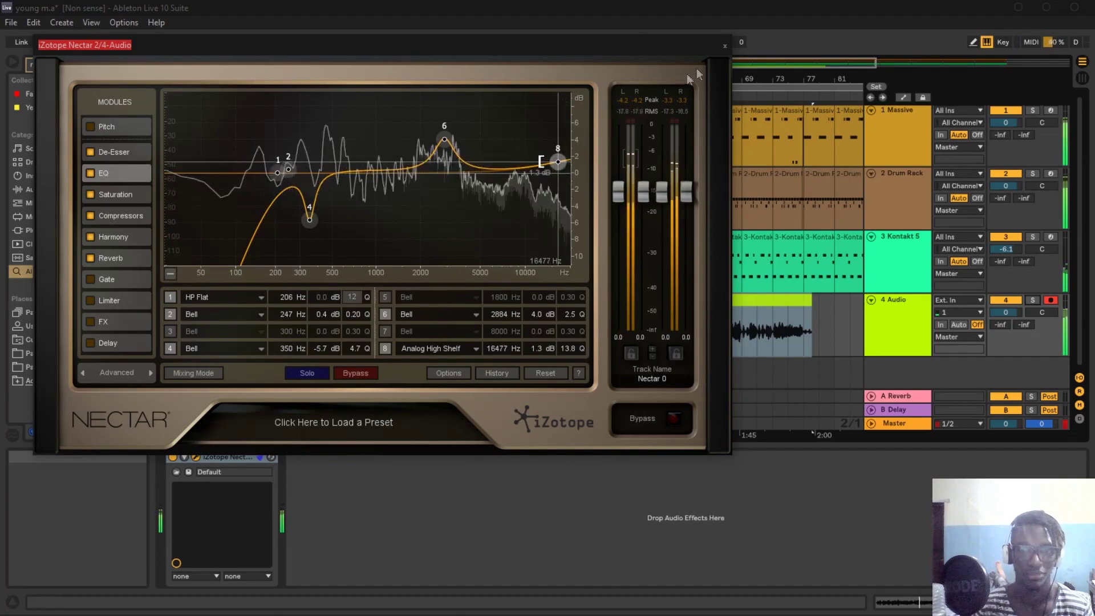